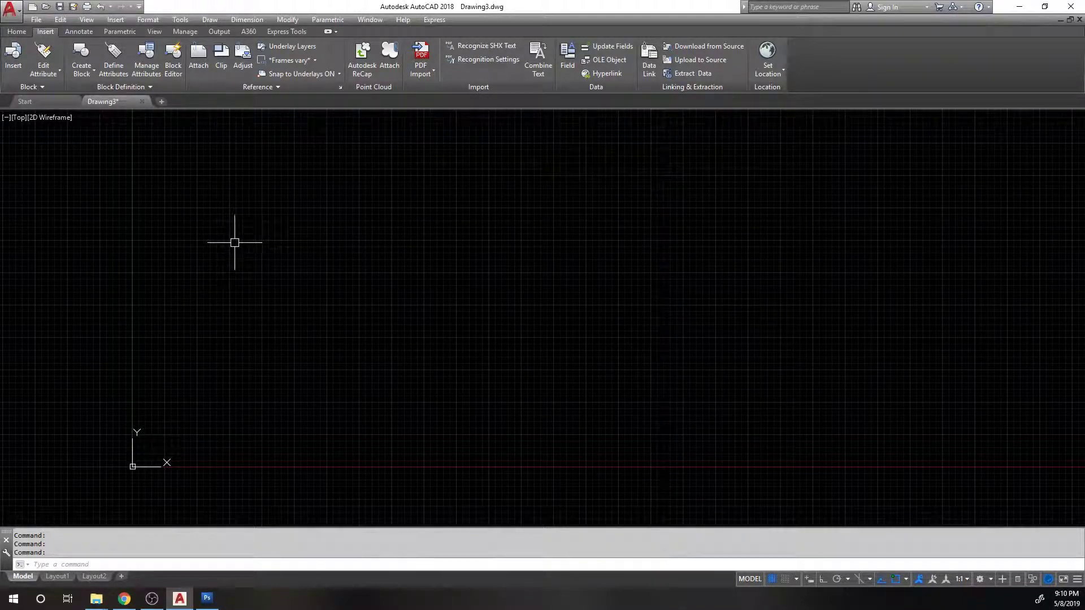
Save the drawing under the name Drawing1.dwg in the You Cant Draft folder.
key("ctrl+shift+s")
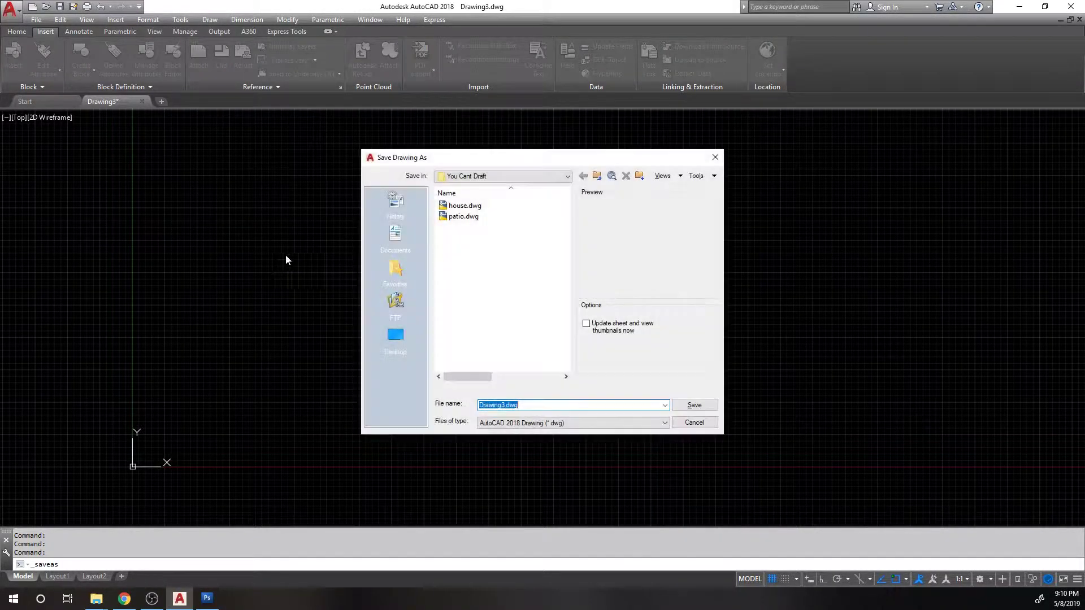
key("Home")
key("BackSpace")
type("1")
key("Return")
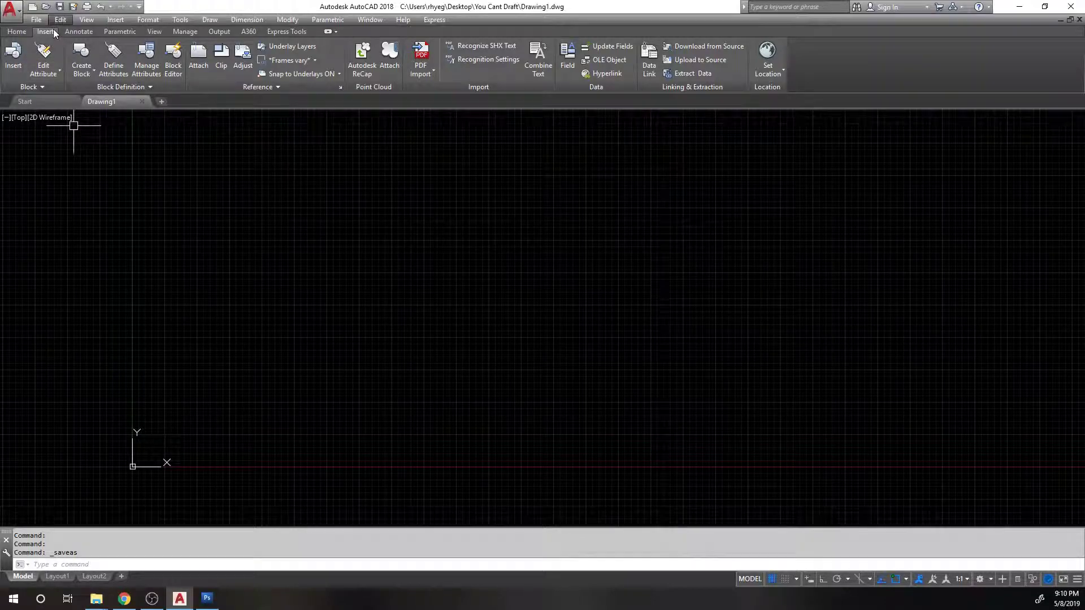
Add a multiline text reading DRAWING 1 with a text height of 20.
left_click(24, 34)
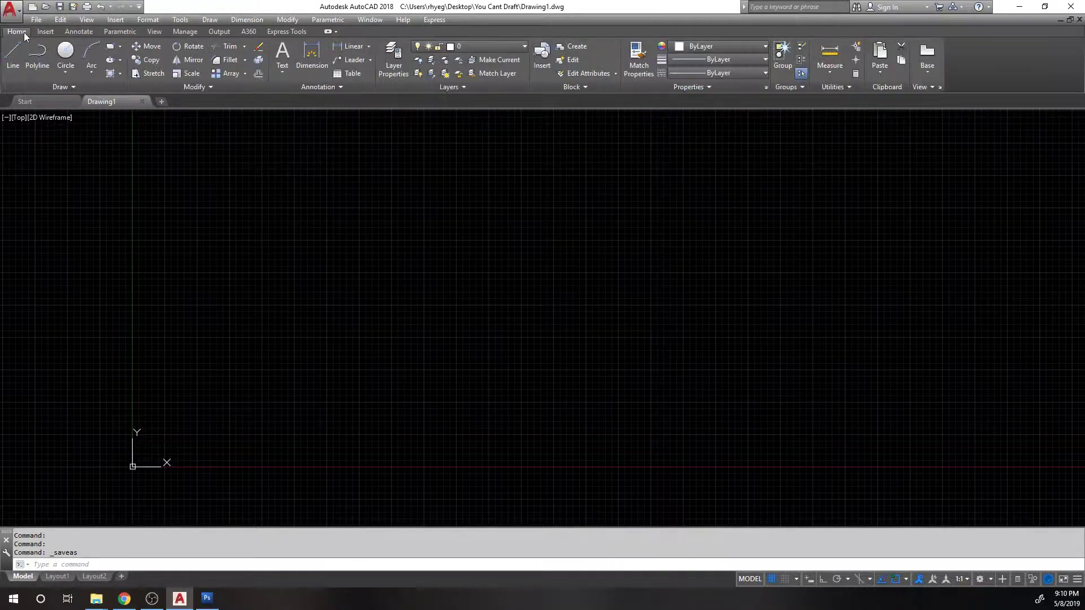
left_click(283, 50)
left_click(234, 159)
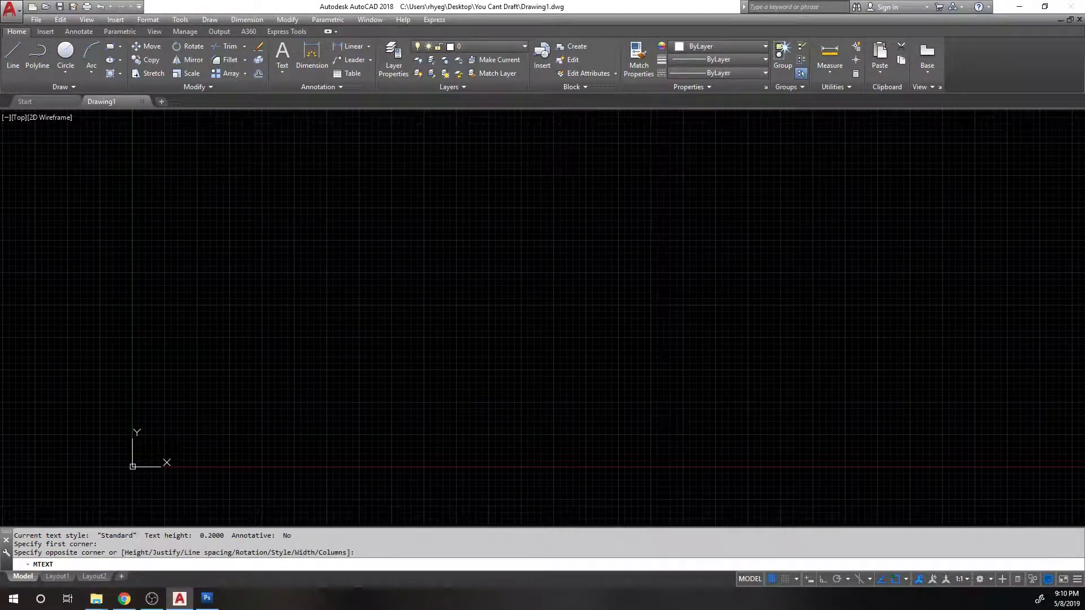
left_click(371, 238)
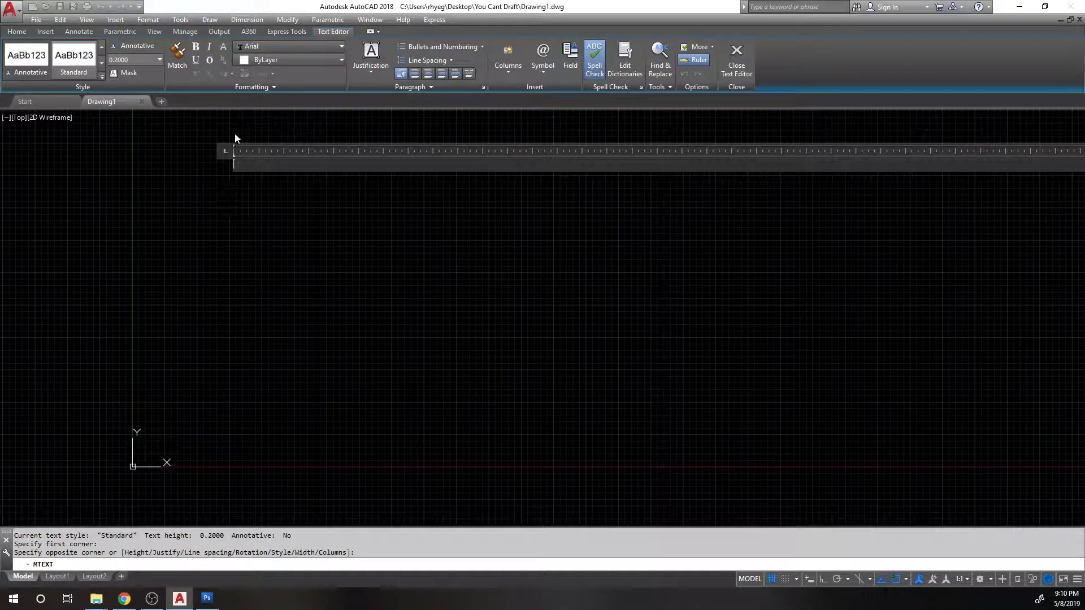
left_click(142, 61)
key("Return")
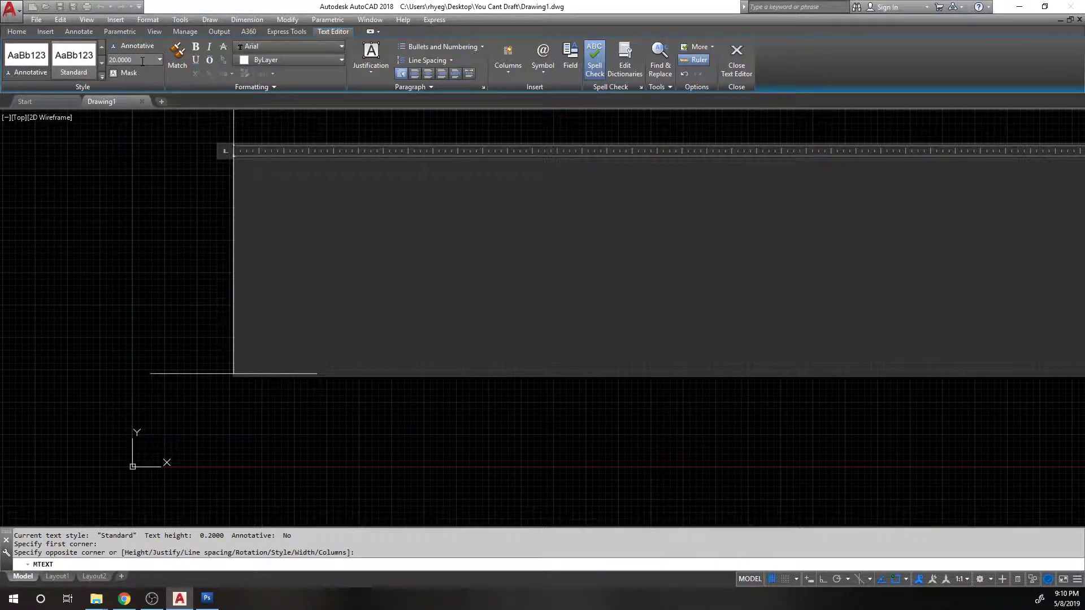
type("AV")
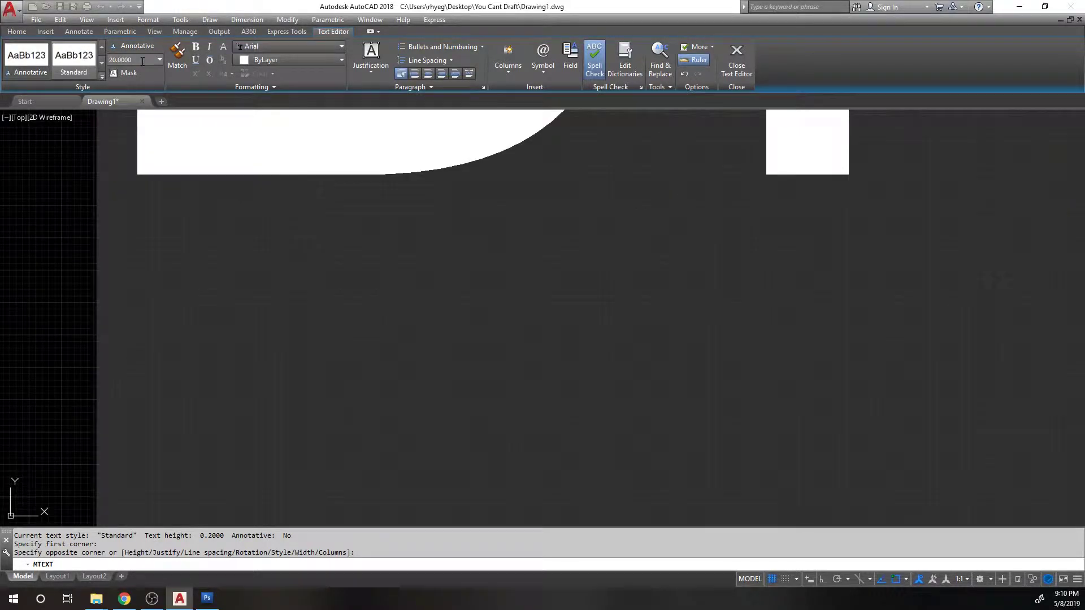
left_click(70, 283)
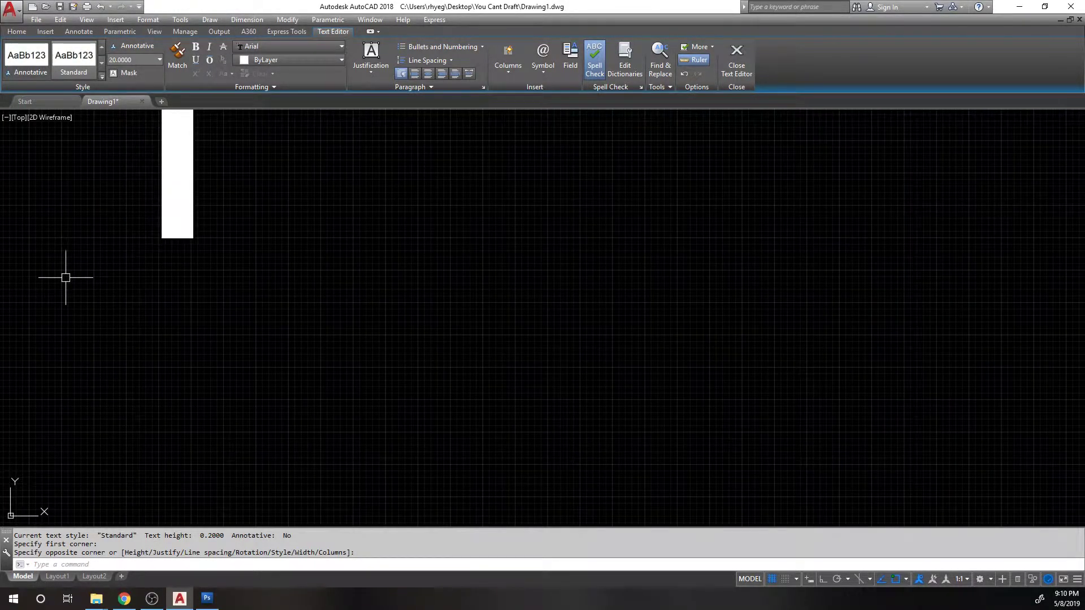
Edit the DRAWING 1 text to use no columns and widen its frame so it fits on one line.
double_click(65, 278)
left_click(242, 246)
scroll(241, 246, "down", 3)
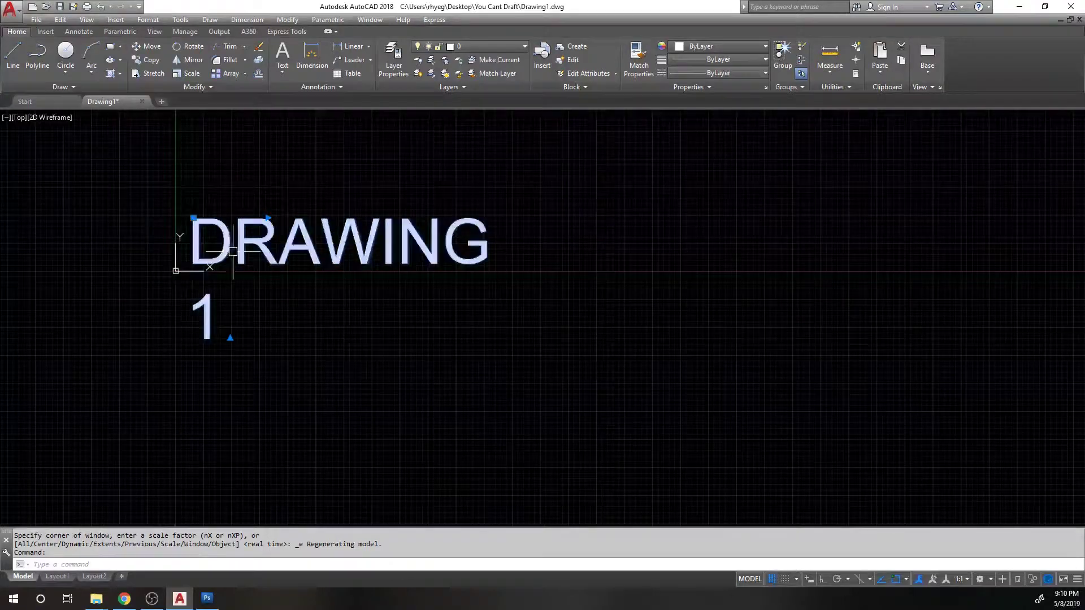
scroll(242, 246, "up", 2)
type("ed")
key("Return")
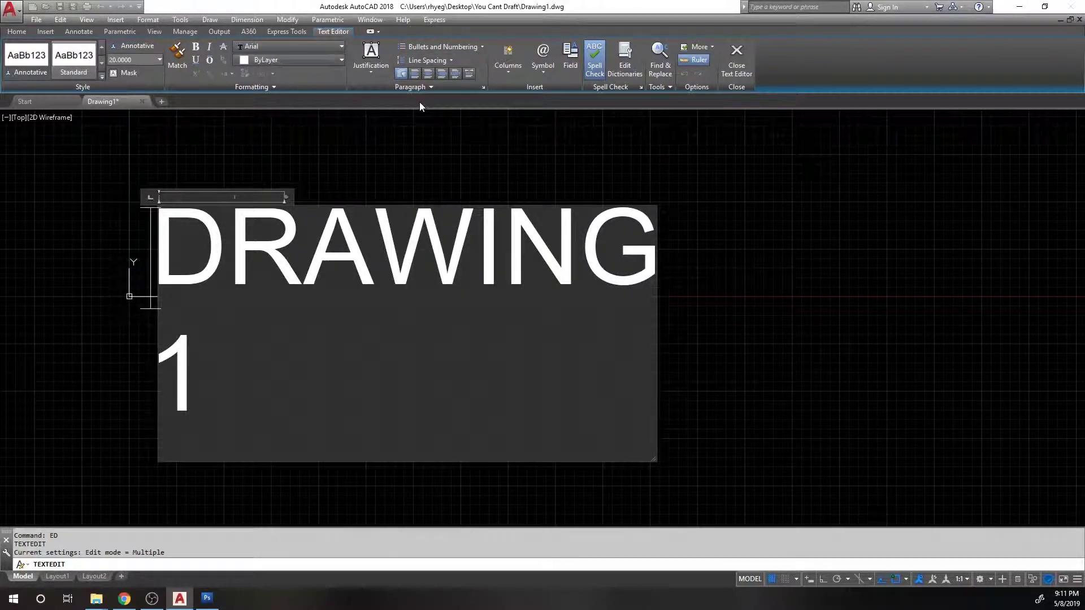
left_click(508, 68)
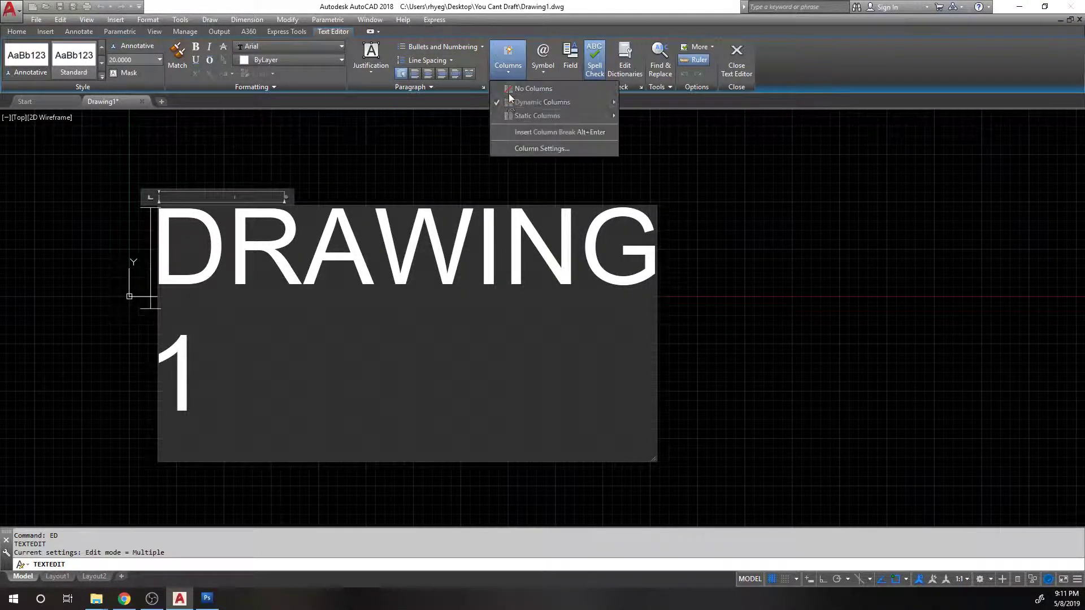
left_click(515, 88)
left_click(286, 177)
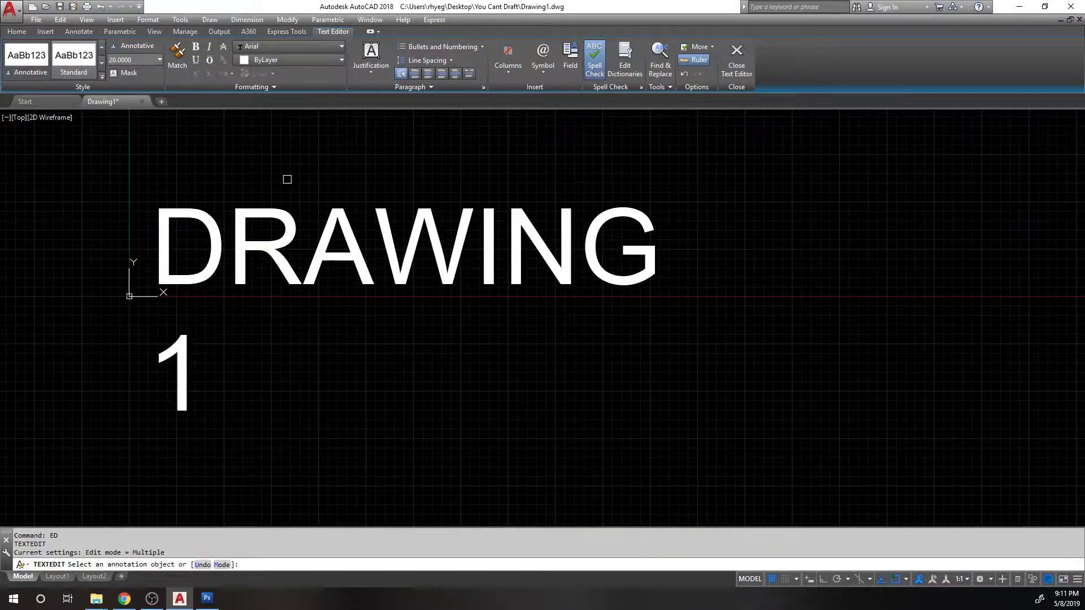
left_click(284, 206)
double_click(296, 197)
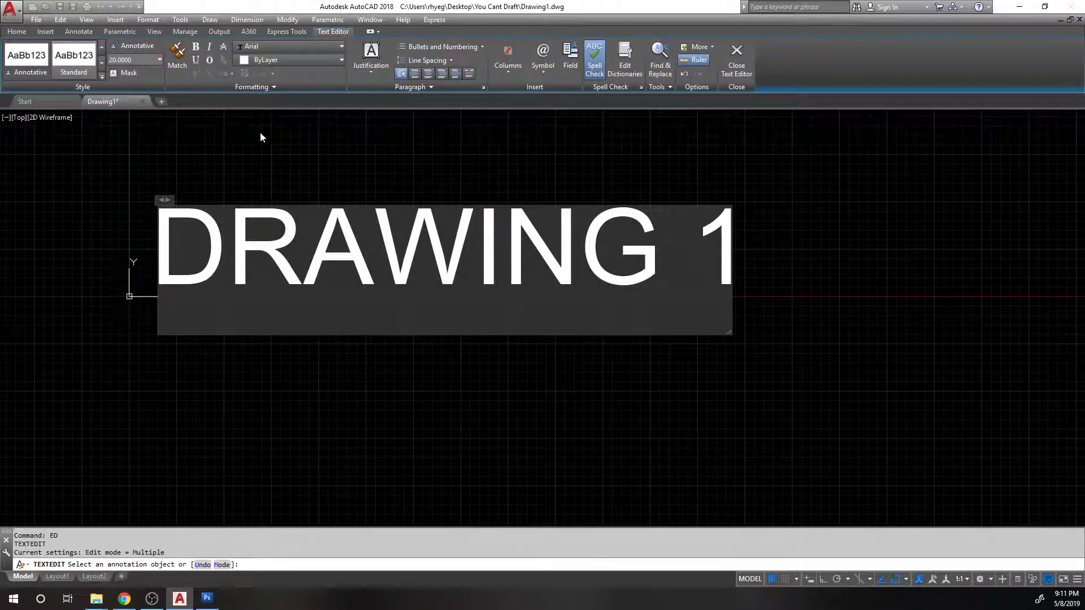
Set the height of the whole DRAWING 1 text to 10 and finish editing it.
key("ctrl+a")
left_click(134, 58)
type("10")
key("Return")
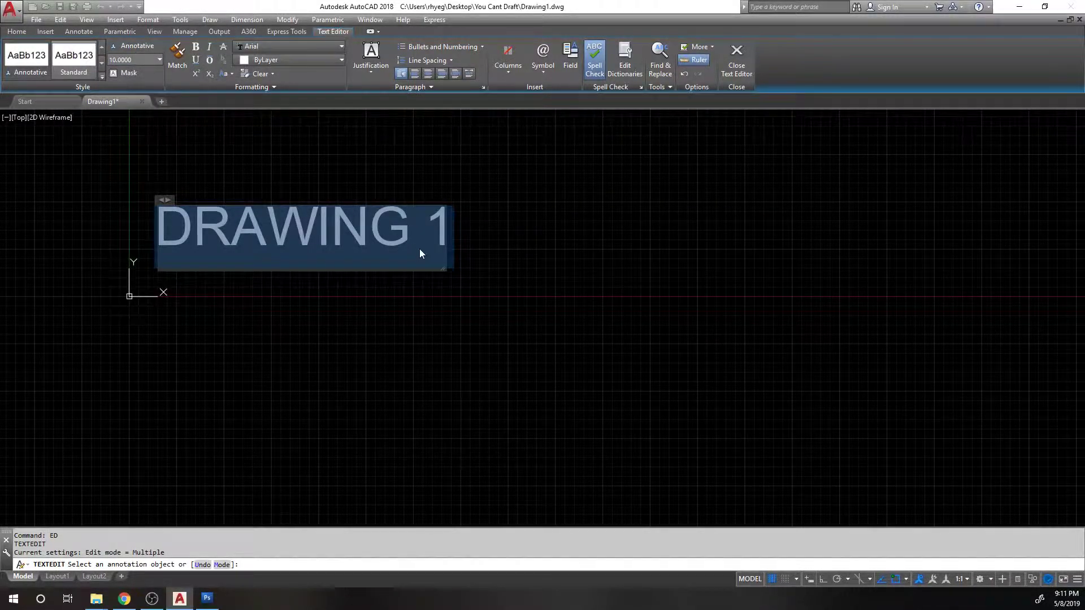
left_click(382, 270)
key("Escape")
Move the DRAWING 1 text slightly up and to the right, away from the origin.
type("m")
key("Return")
left_click(382, 280)
key("Return")
left_click(399, 246)
left_click(421, 213)
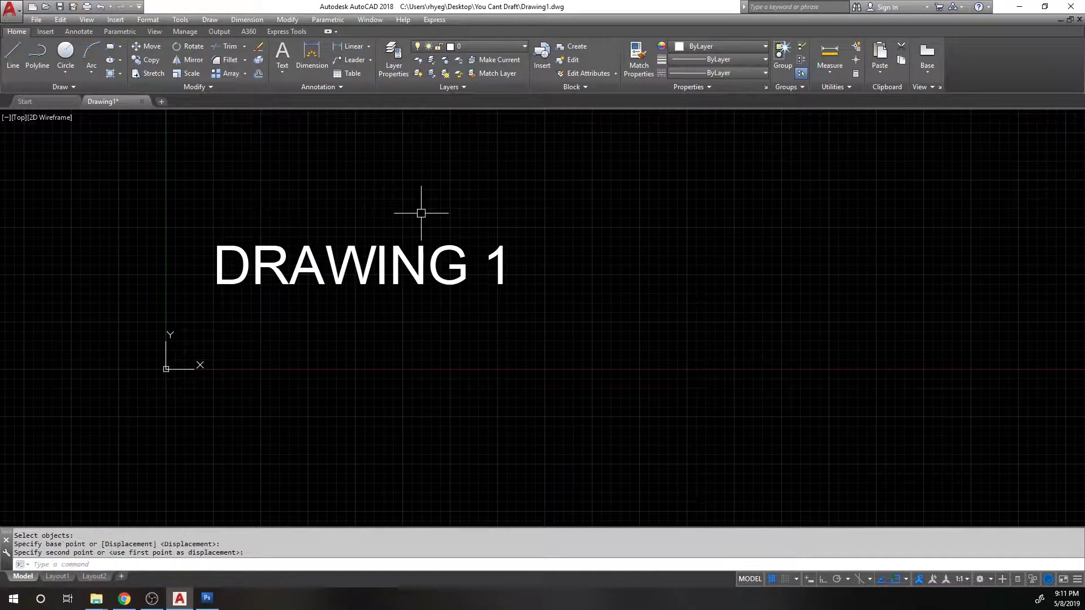
Move the DRAWING 1 text farther up above the X axis.
key("Return")
left_click(356, 239)
key("Return")
left_click(633, 280)
left_click(618, 172)
middle_click_drag(365, 208, 404, 281)
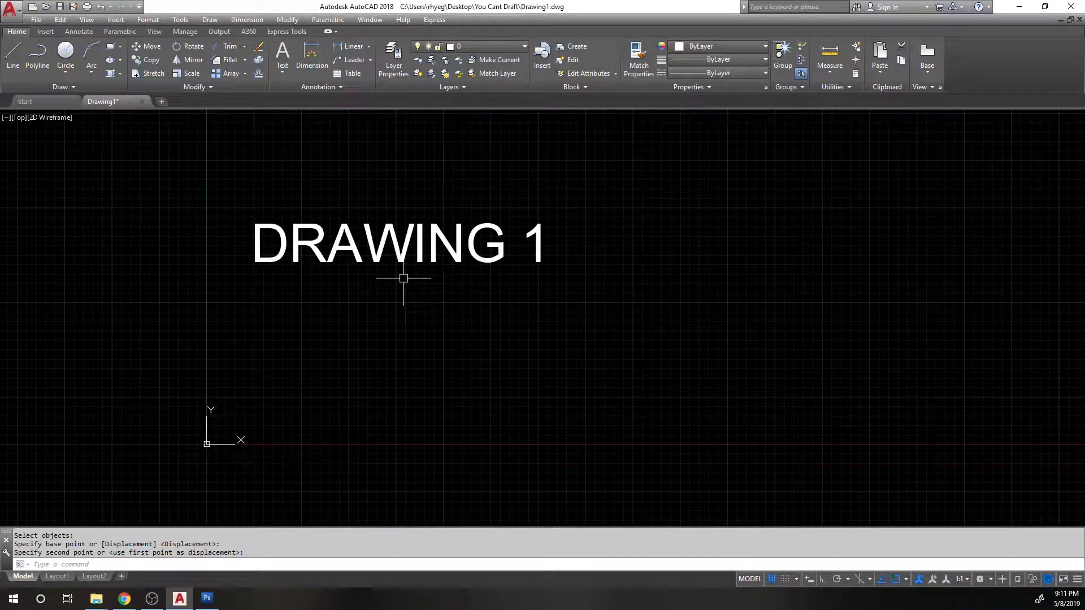
Save Drawing1.dwg and save a copy of it as Drawing2.dwg in the same folder.
key("ctrl+s")
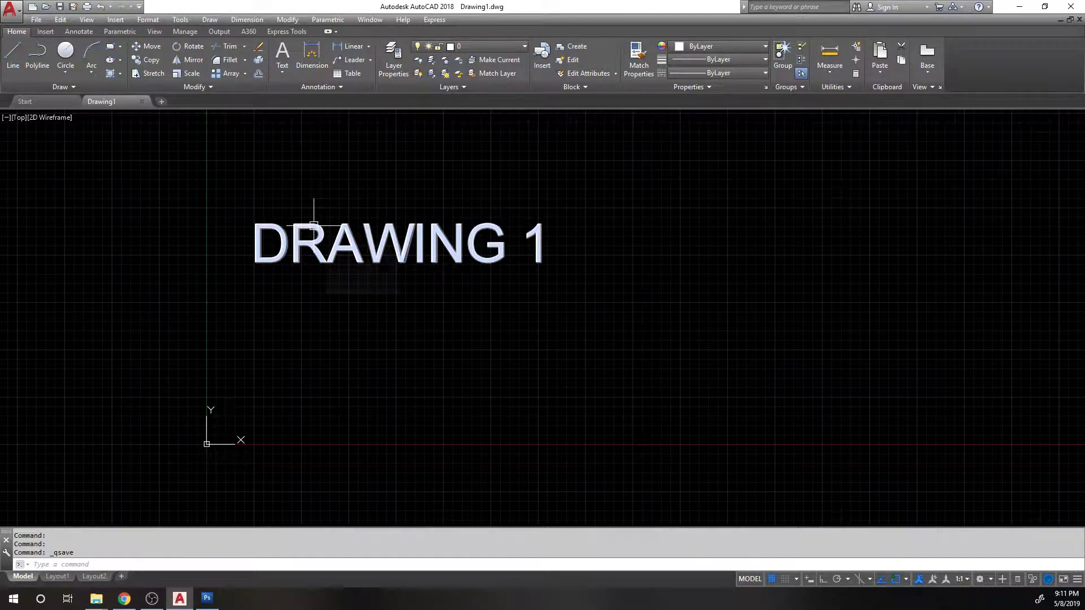
key("ctrl+shift+s")
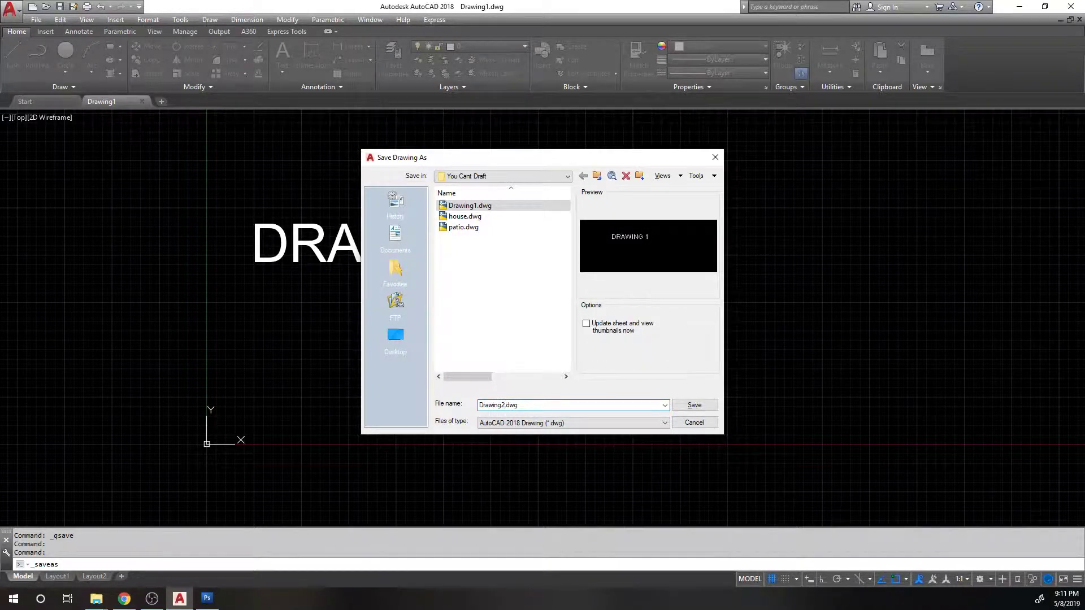
key("Return")
Move the text in Drawing2 straight down about 20 units with Ortho mode on.
type("m")
key("Return")
left_click(384, 240)
key("Return")
left_click(638, 218)
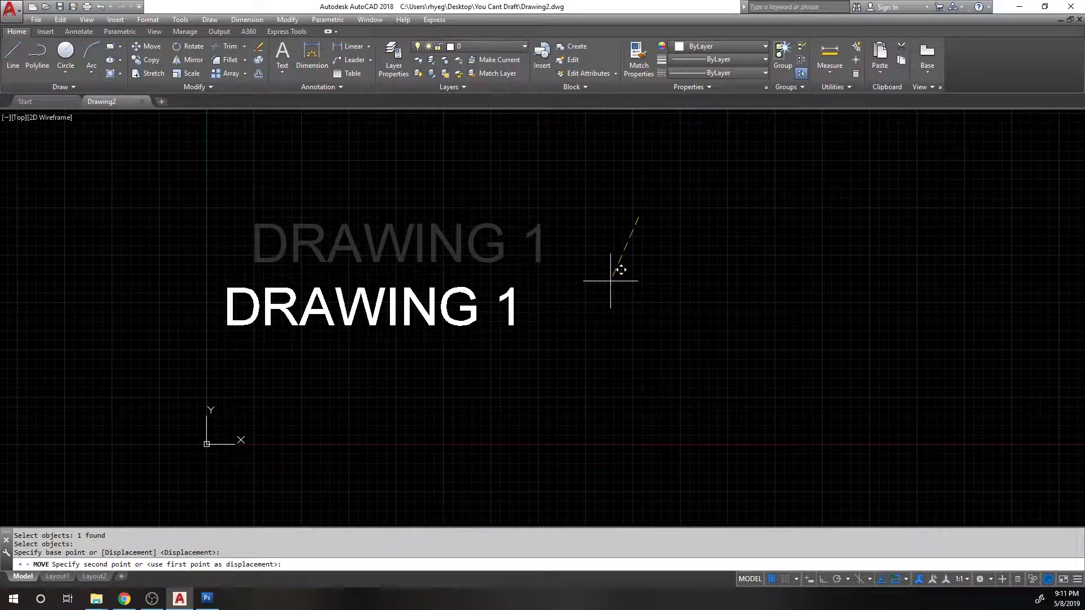
key("F7")
key("F8")
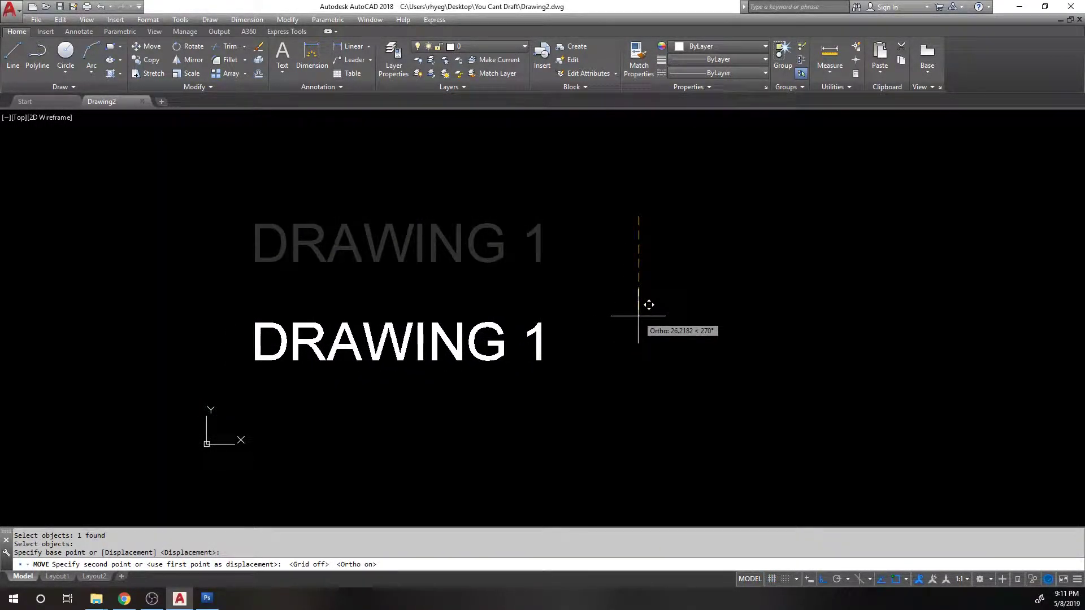
key("F7")
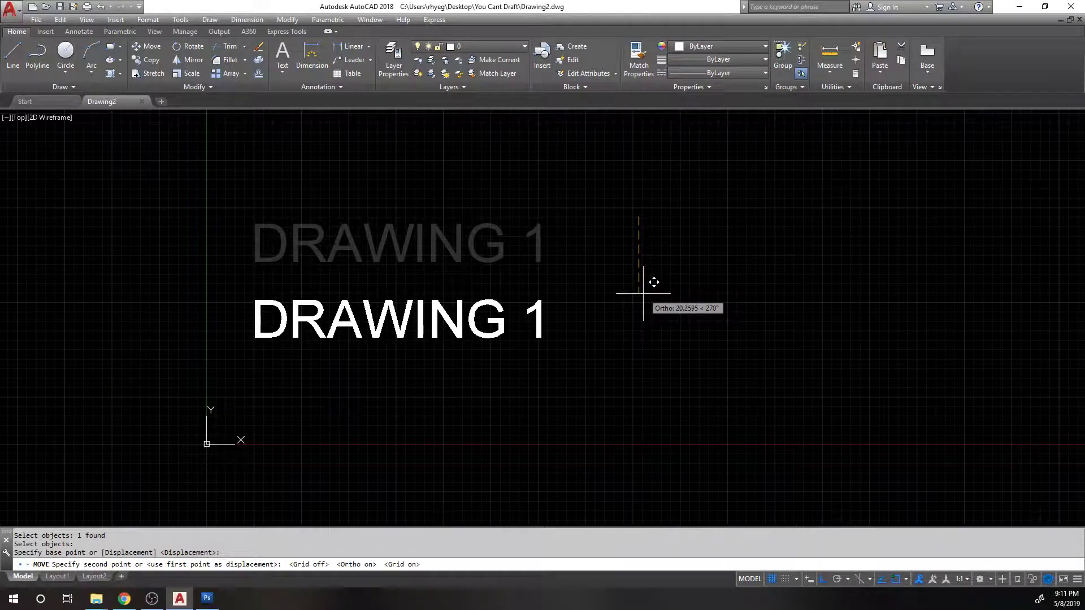
left_click(643, 293)
Change the moved text to read DRAWING 2.
type("ed")
key("Return")
left_click(478, 305)
key("BackSpace")
type("2")
left_click(496, 230)
key("Escape")
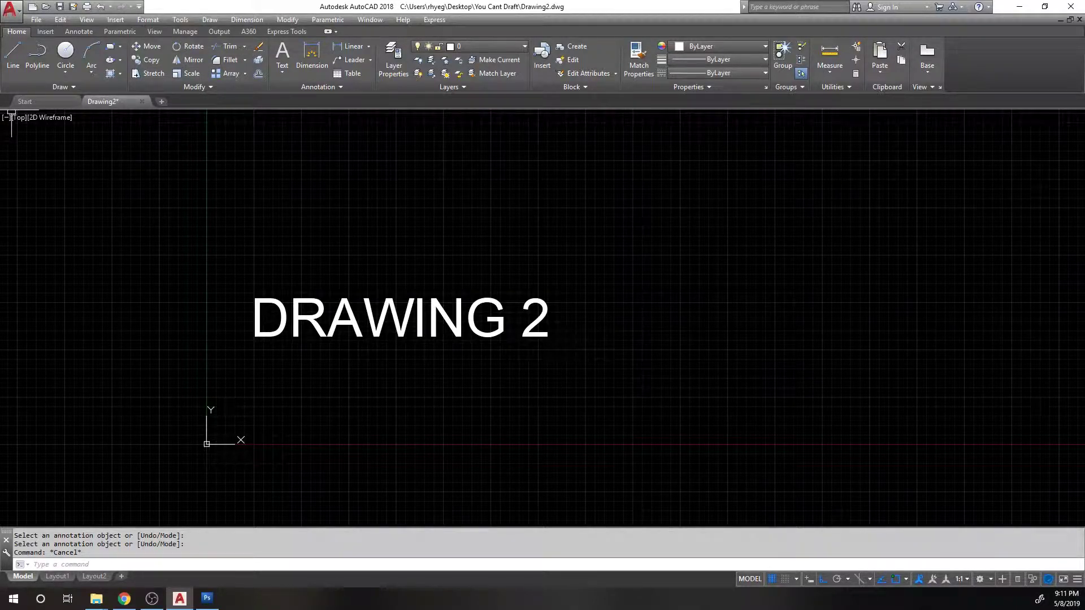
Open Drawing1.dwg from its folder and draw a small circle to the right of the DRAWING 1 text.
left_click(96, 599)
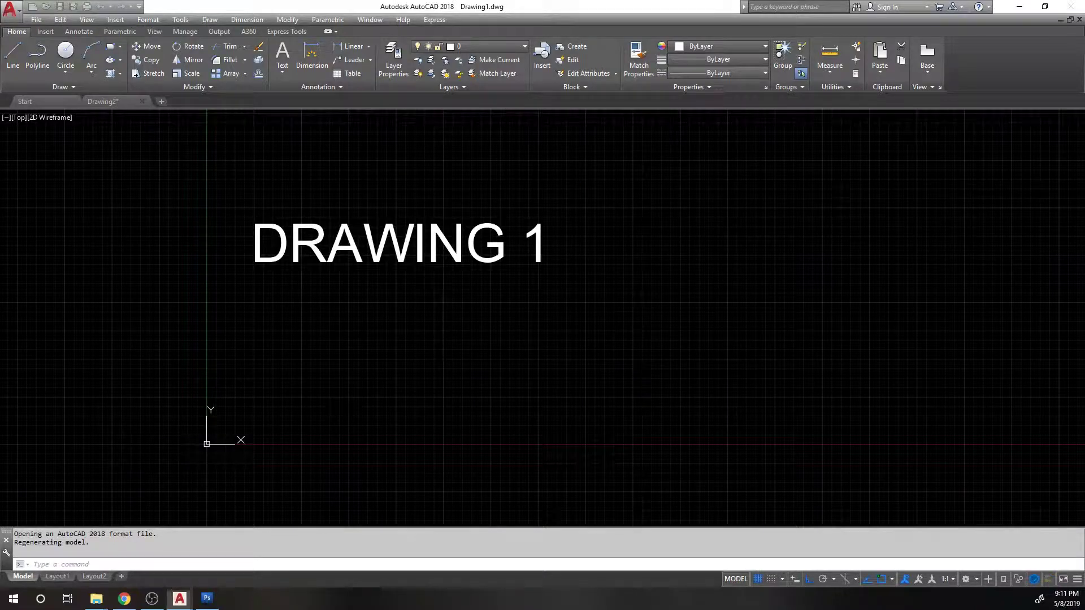
type("c")
key("Return")
left_click(695, 240)
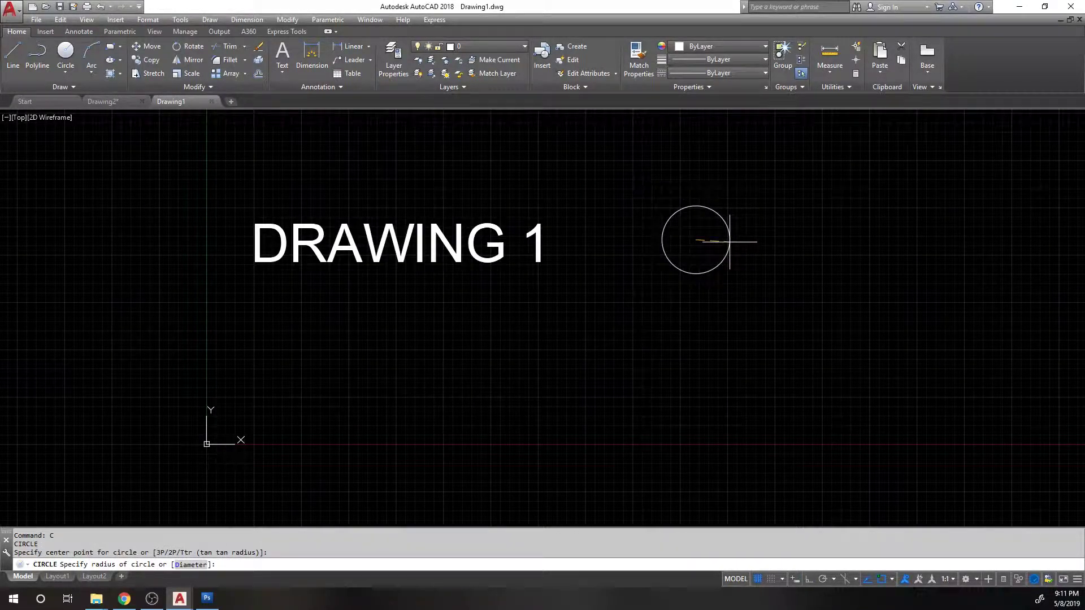
left_click(729, 240)
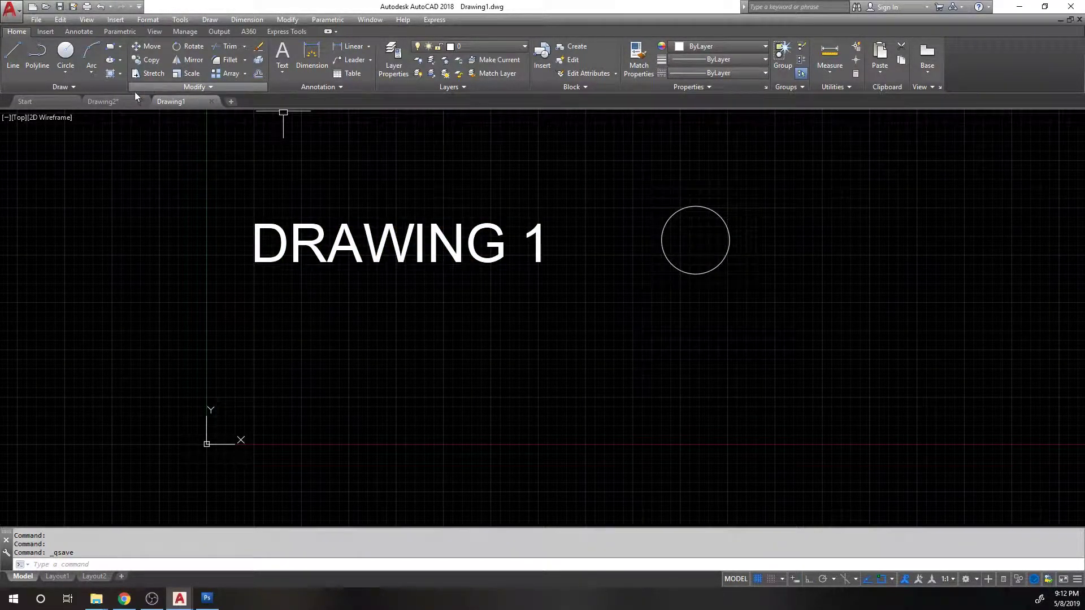
Switch back to Drawing2 and open the External References palette.
left_click(110, 102)
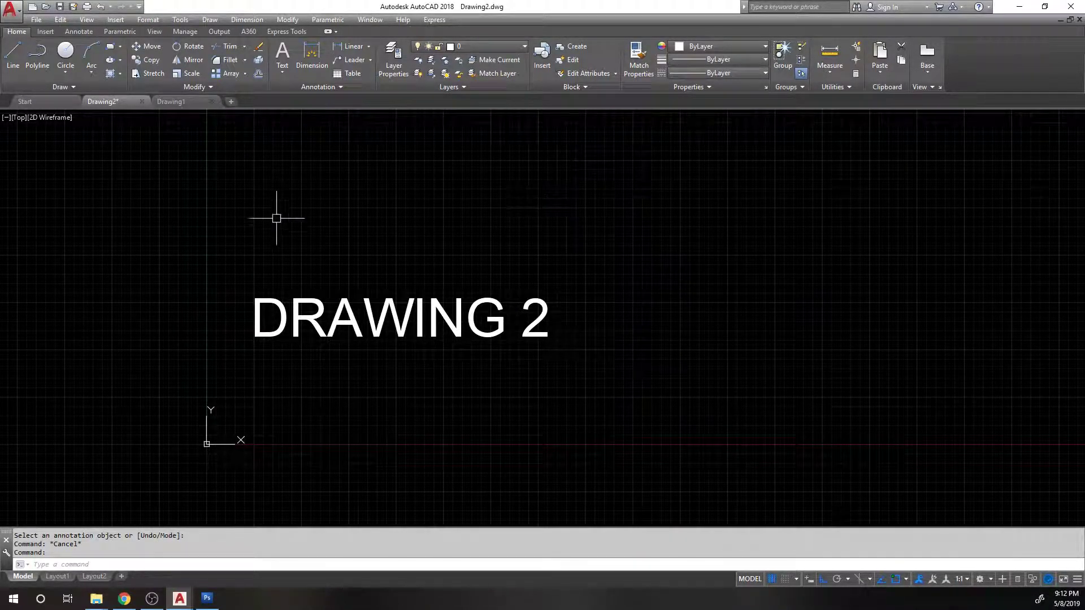
left_click(46, 32)
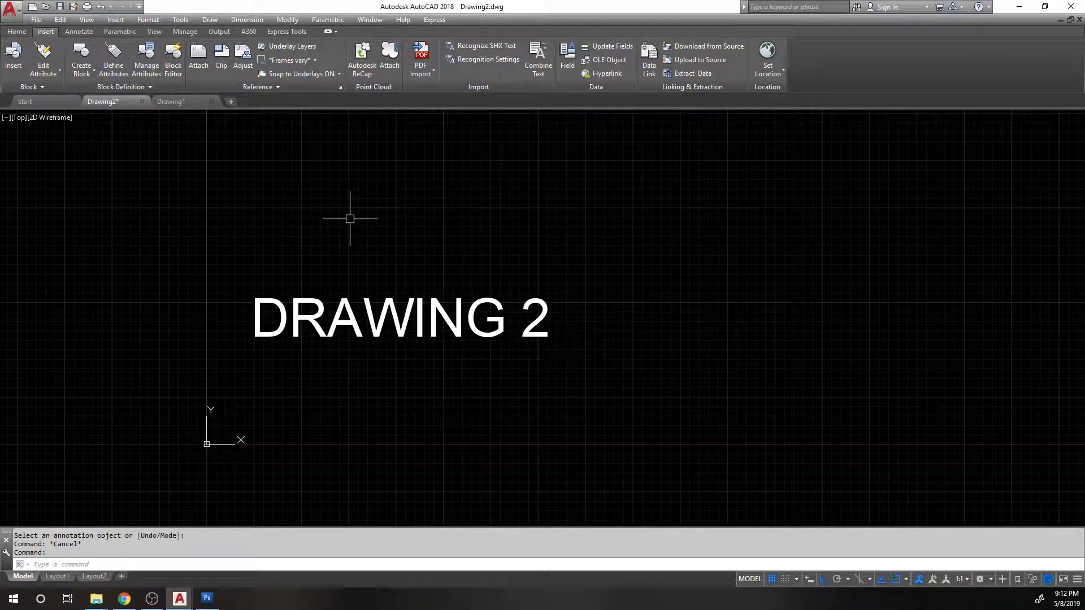
left_click(276, 87)
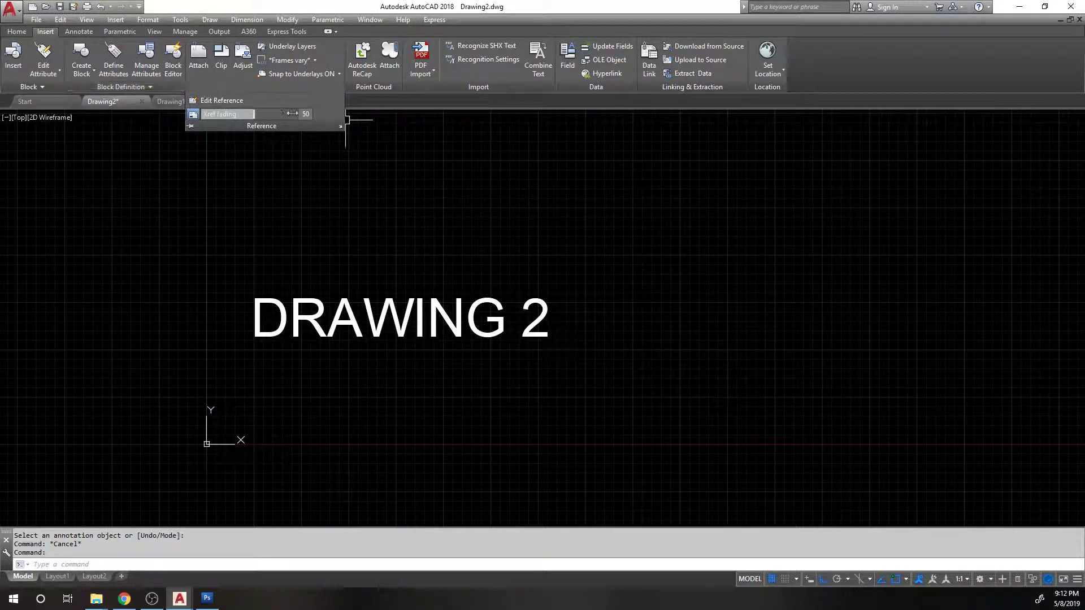
left_click(341, 127)
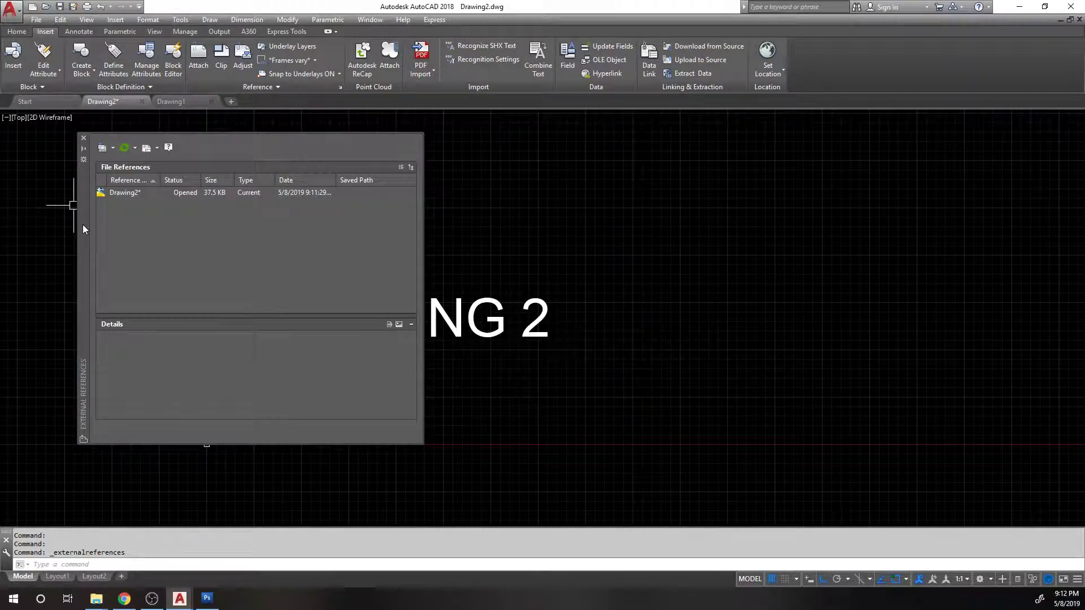
Close the External References palette and reopen it with the XREF command.
left_click(83, 139)
type("x")
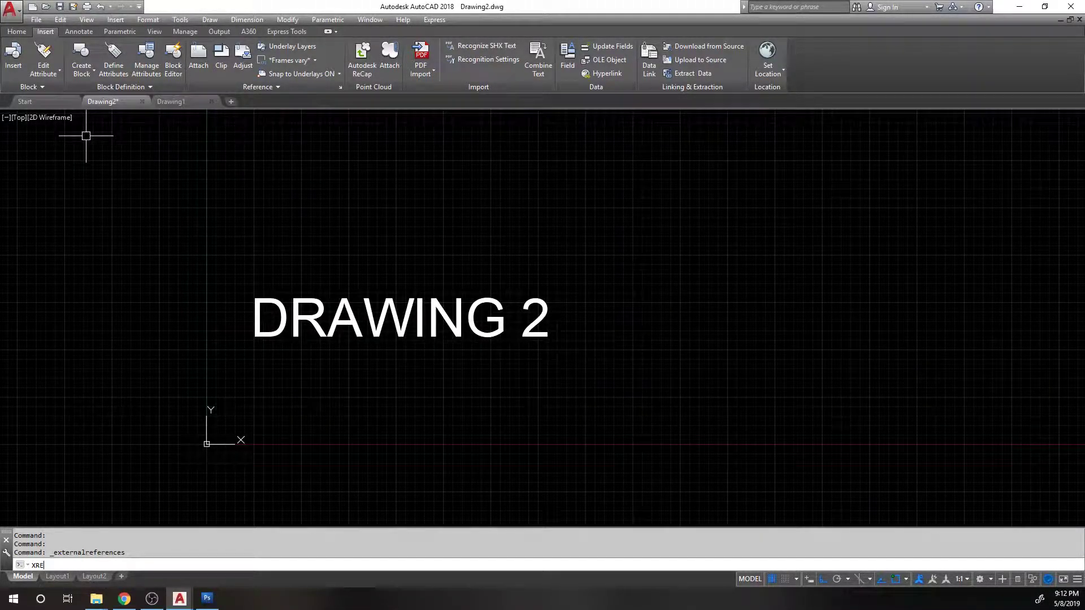
type("rer")
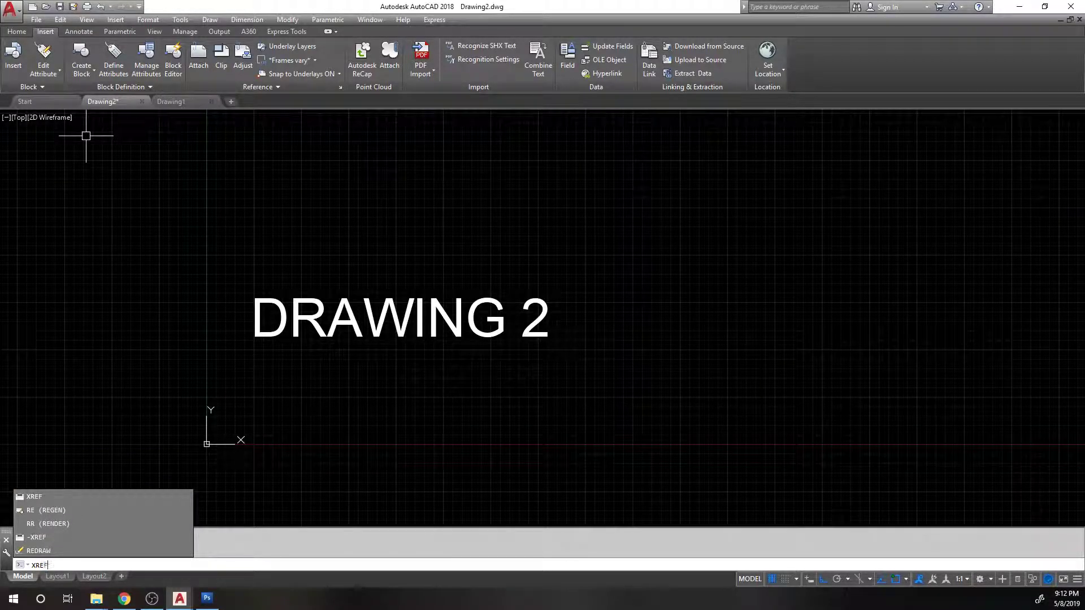
key("Return")
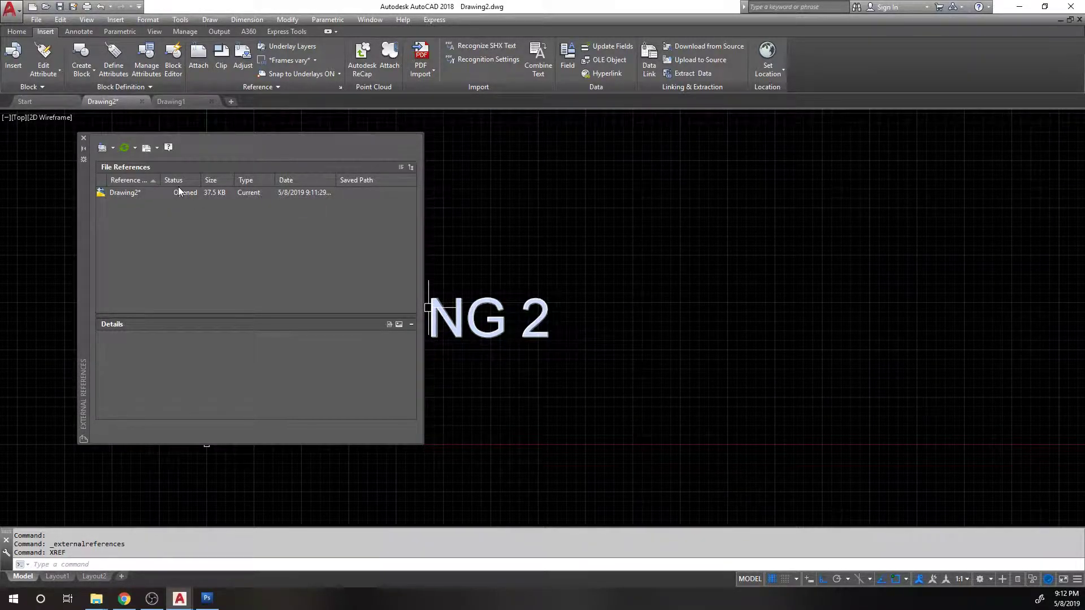
Choose Drawing1.dwg from the You Cant Draft folder on the Desktop as the DWG reference to attach.
left_click(103, 149)
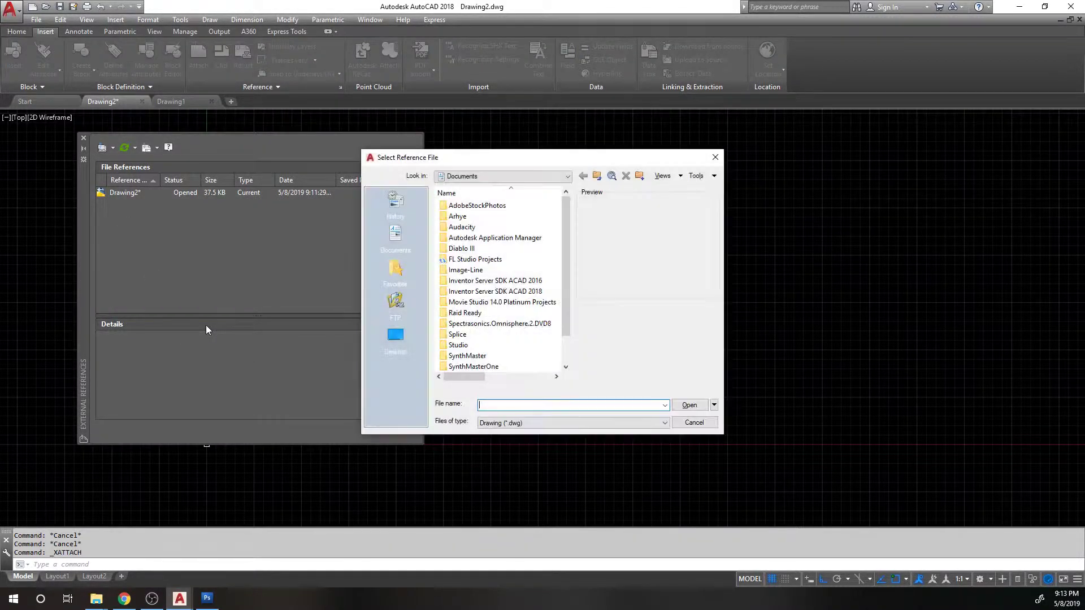
left_click(408, 339)
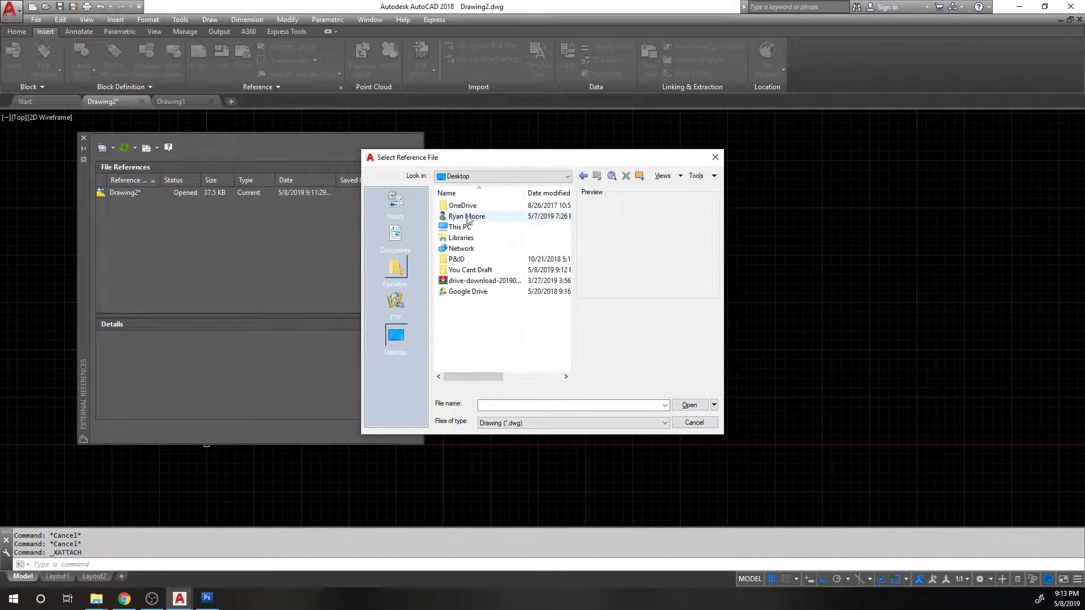
left_click(464, 269)
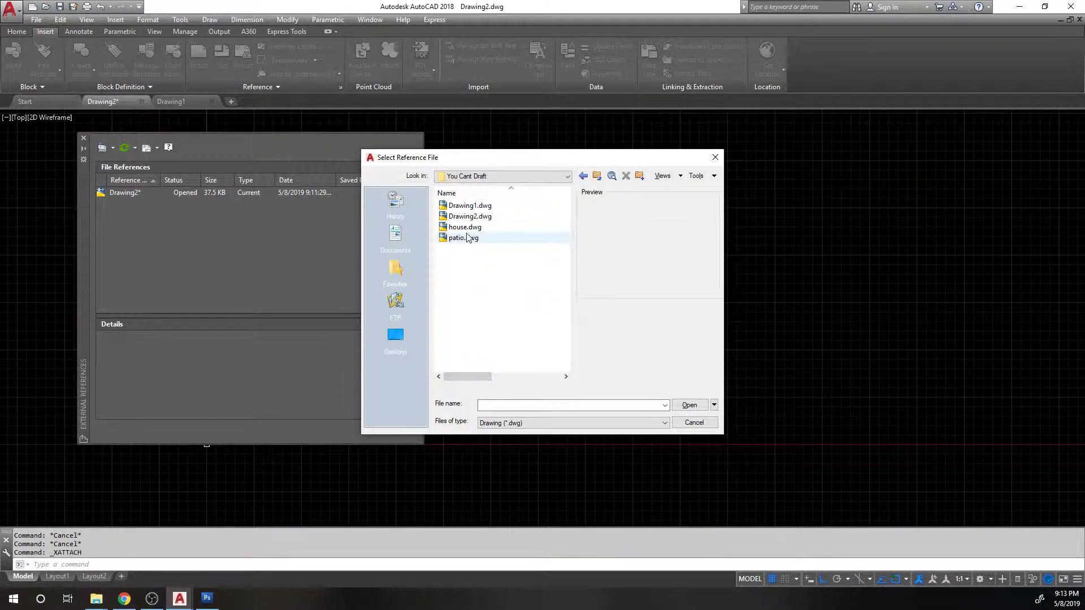
left_click(484, 209)
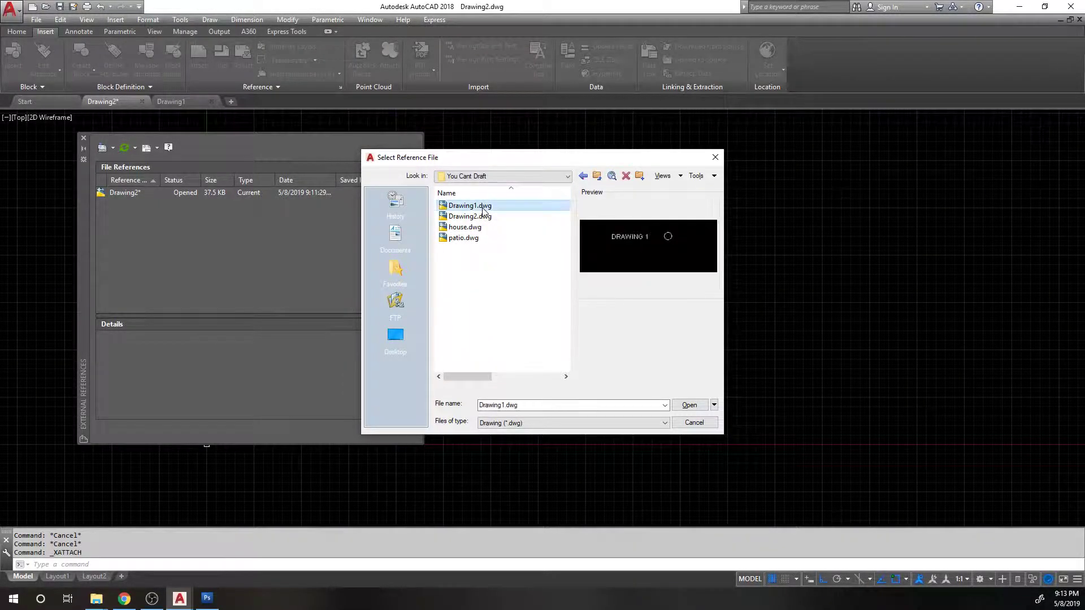
left_click(678, 407)
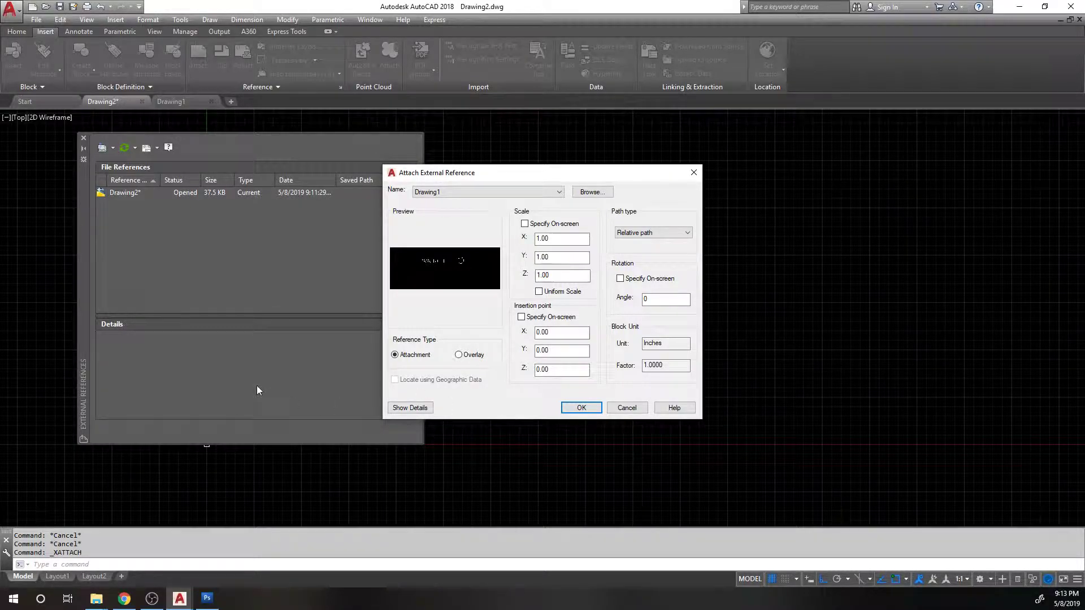
Attach Drawing1 with reference type Attachment and a relative path, at insertion point 0,0,0, scale 1.00 and rotation 0.
left_click(672, 343)
left_click(660, 298)
left_click(672, 233)
left_click(664, 215)
left_click(655, 233)
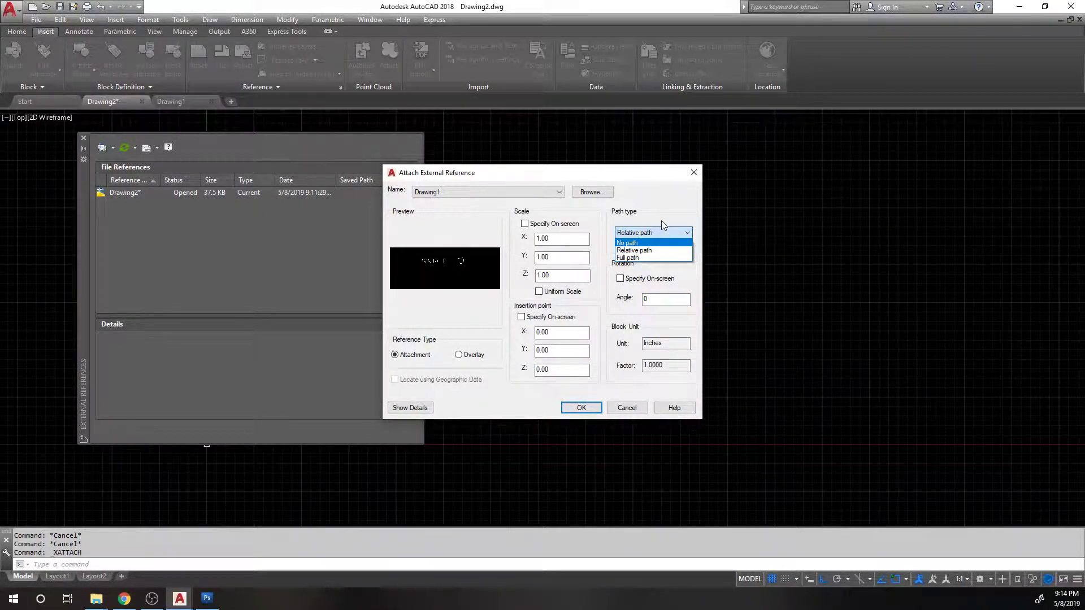
left_click(660, 222)
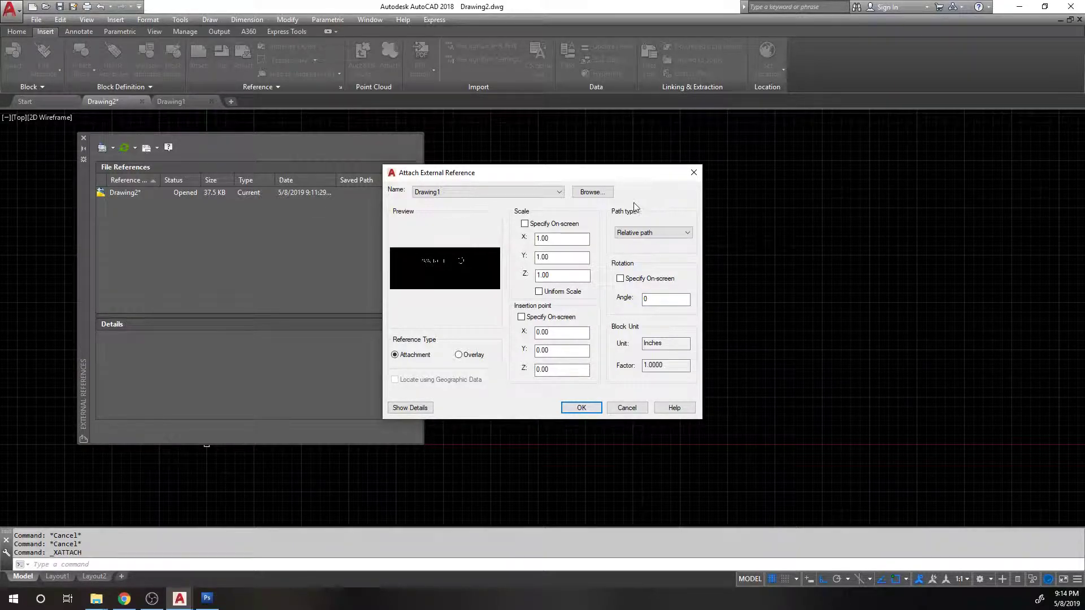
left_click(656, 232)
left_click(655, 243)
left_click(656, 233)
left_click(652, 243)
left_click(397, 355)
left_click(577, 408)
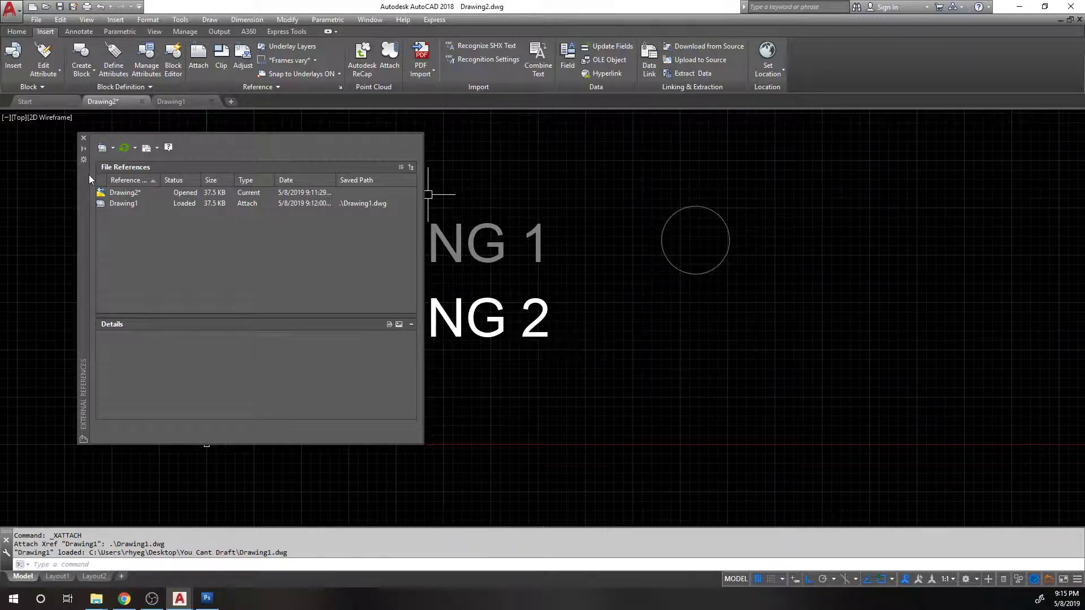
Turn on auto-hide for the External References palette and anchor it with the Anchor Left option.
mouse_move(84, 171)
left_mouse_down()
mouse_move(170, 179)
mouse_move(75, 185)
left_mouse_up()
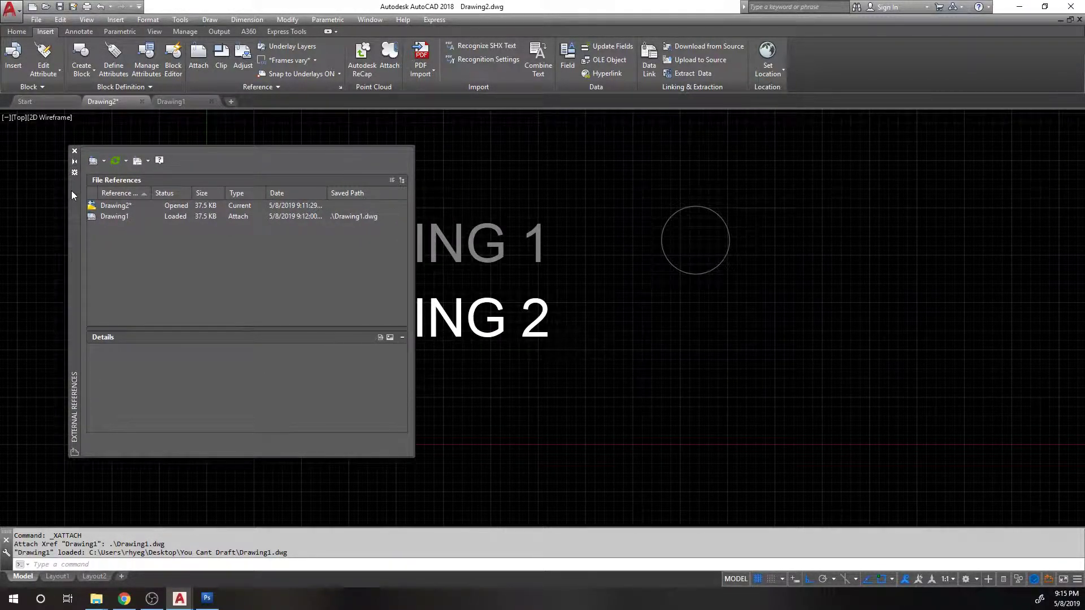
right_click(74, 192)
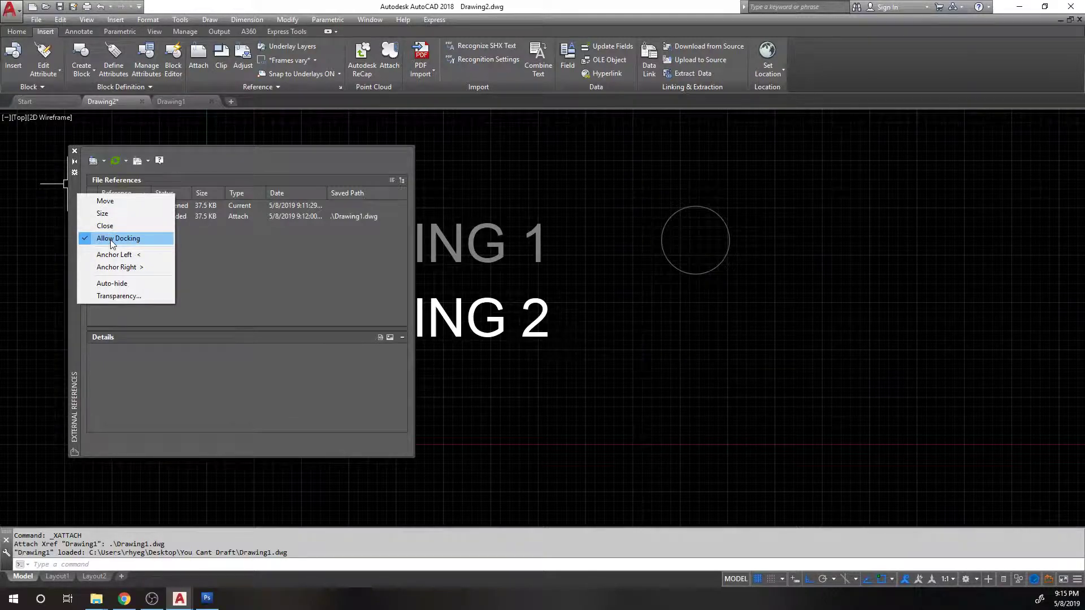
left_click(109, 284)
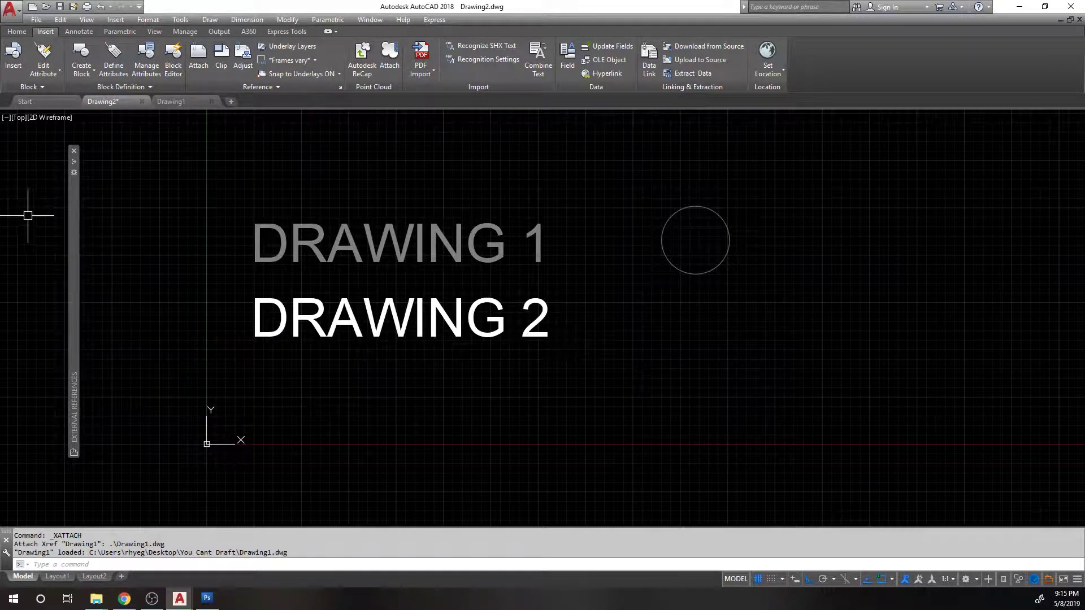
right_click(75, 214)
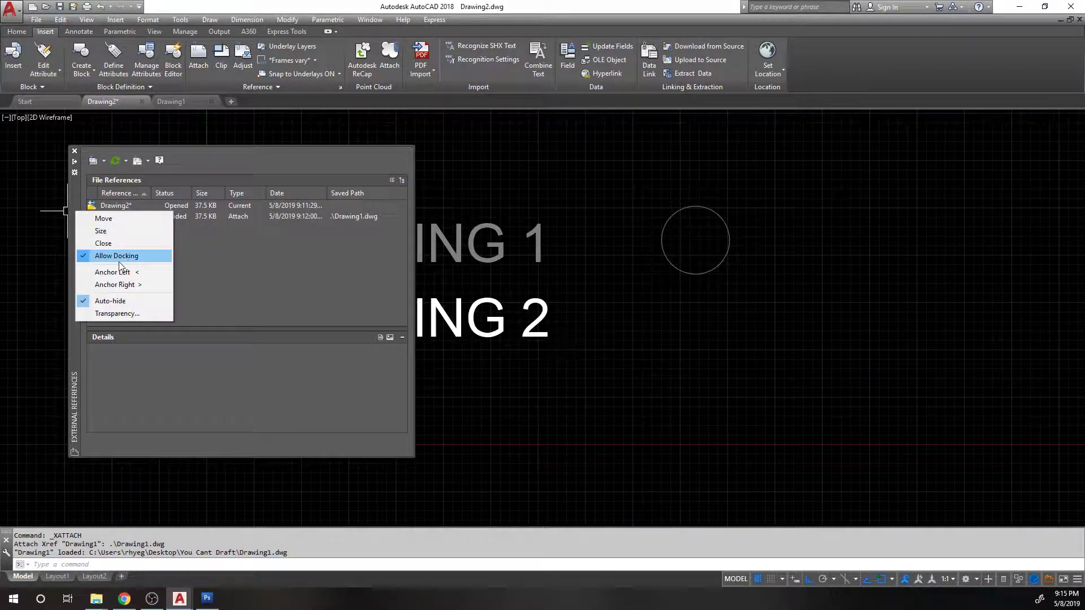
left_click(119, 273)
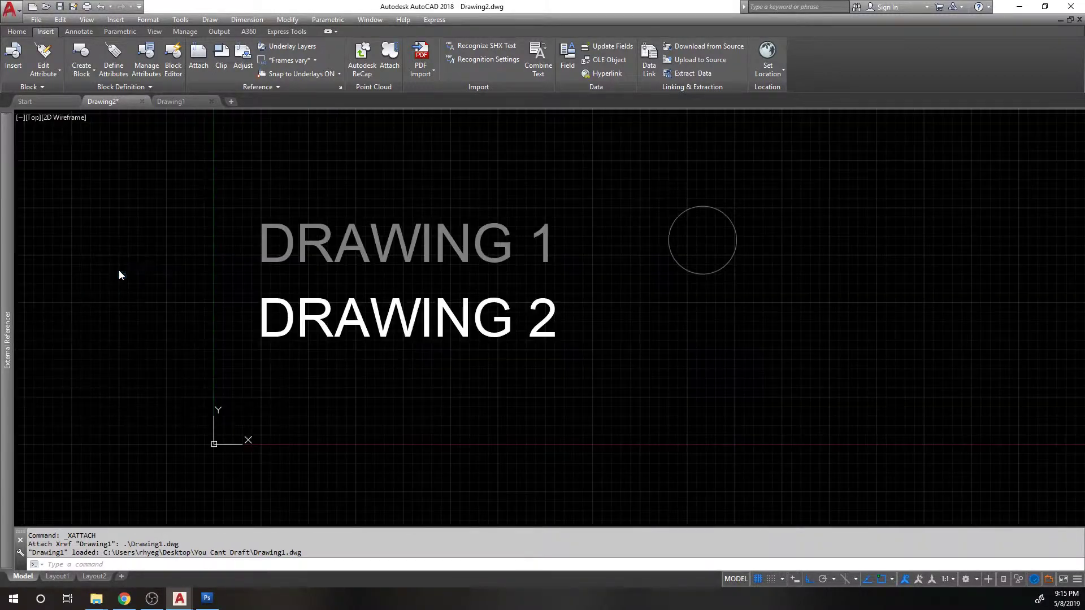
mouse_move(9, 261)
Select the attached Drawing1 reference to see which objects belong to it, and clear the selection.
middle_click_drag(529, 196, 505, 217)
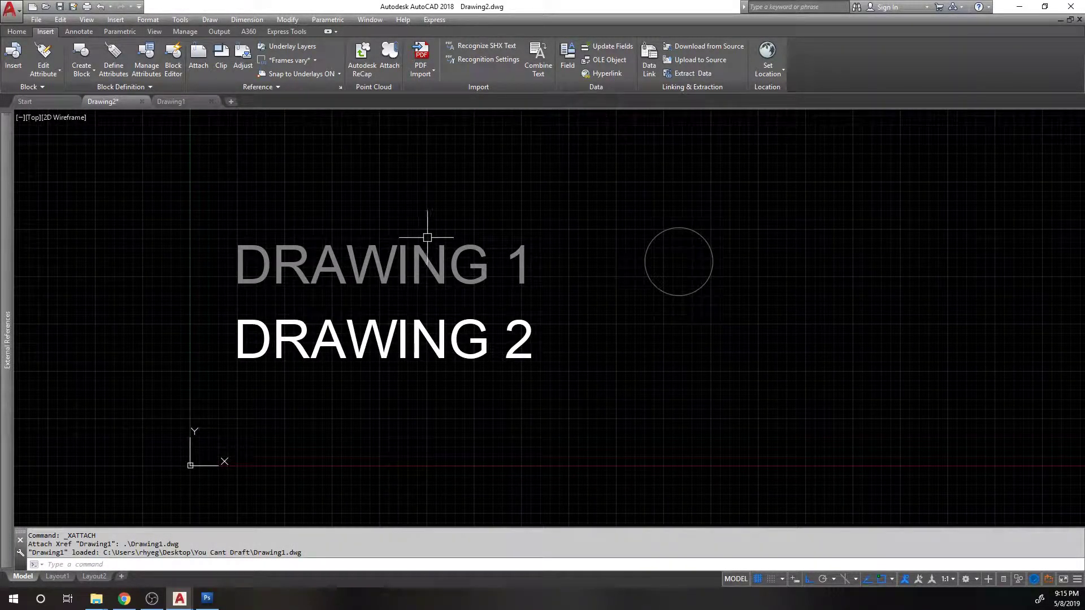
left_click(441, 245)
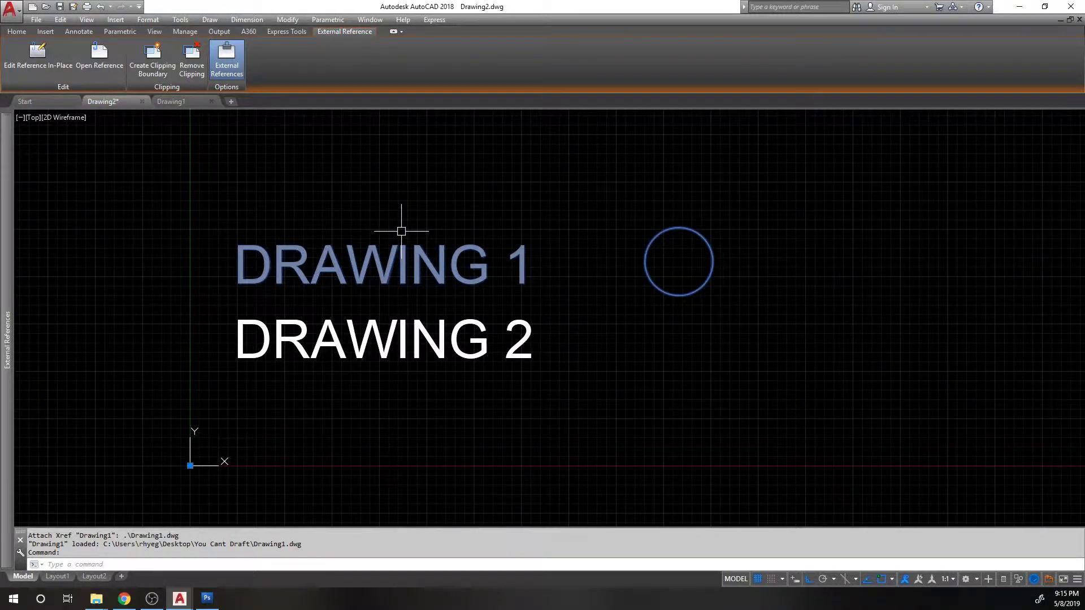
key("Escape")
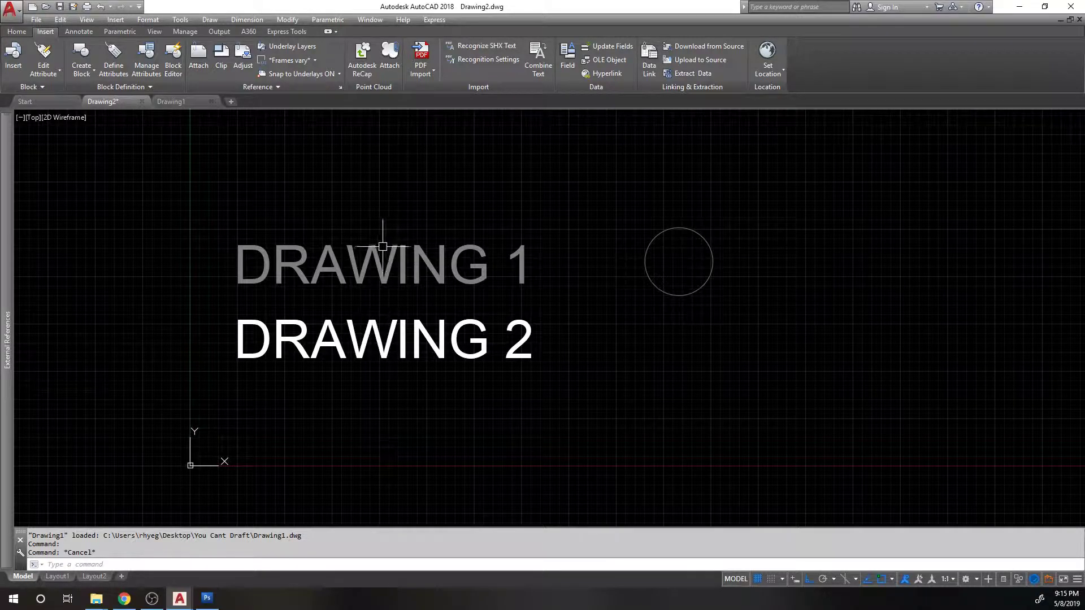
Try out different Xref fading intensities, ending with a value of 70.
left_click(285, 84)
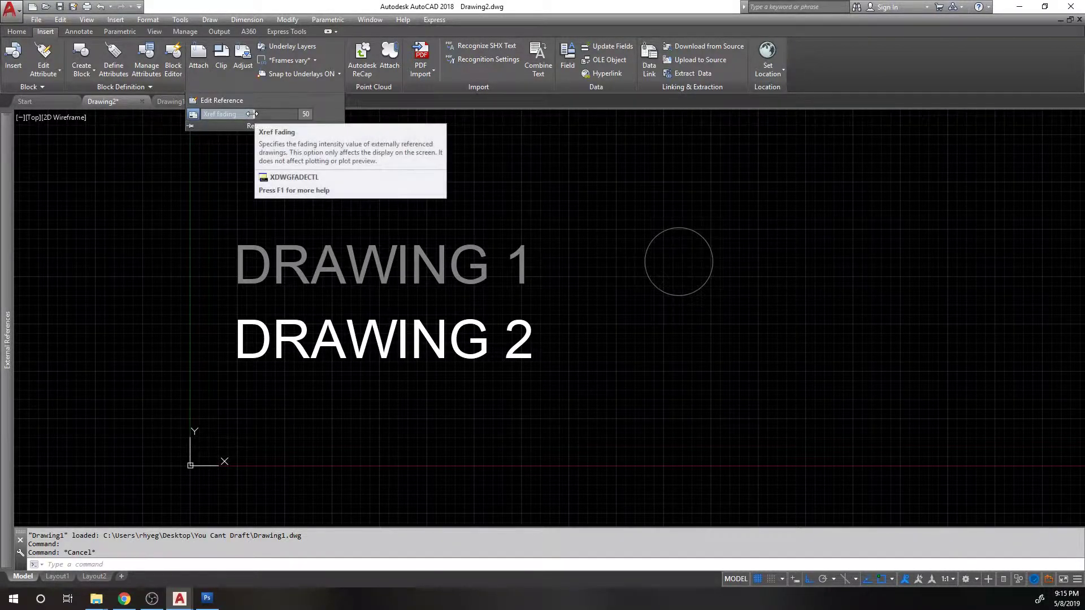
mouse_move(261, 113)
left_mouse_down()
mouse_move(287, 116)
mouse_move(242, 115)
mouse_move(291, 114)
left_mouse_up()
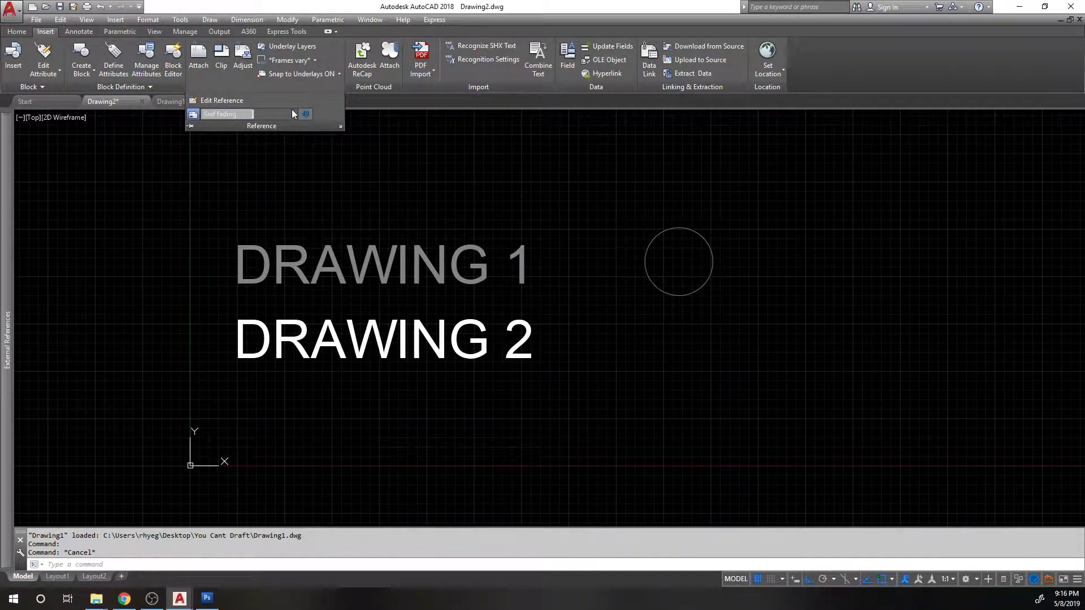
key("Return")
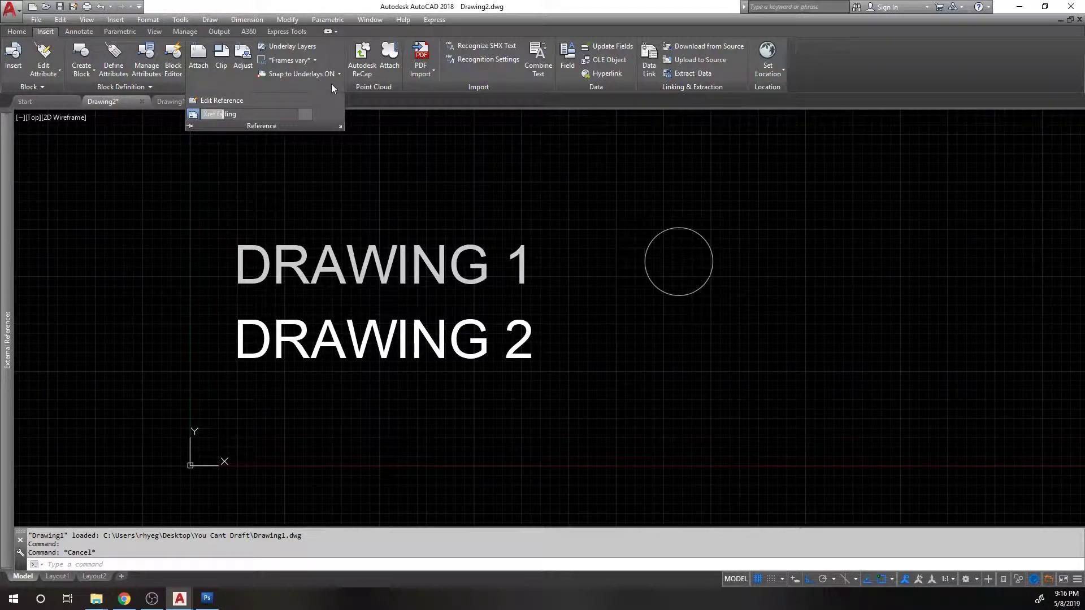
type("70")
key("Return")
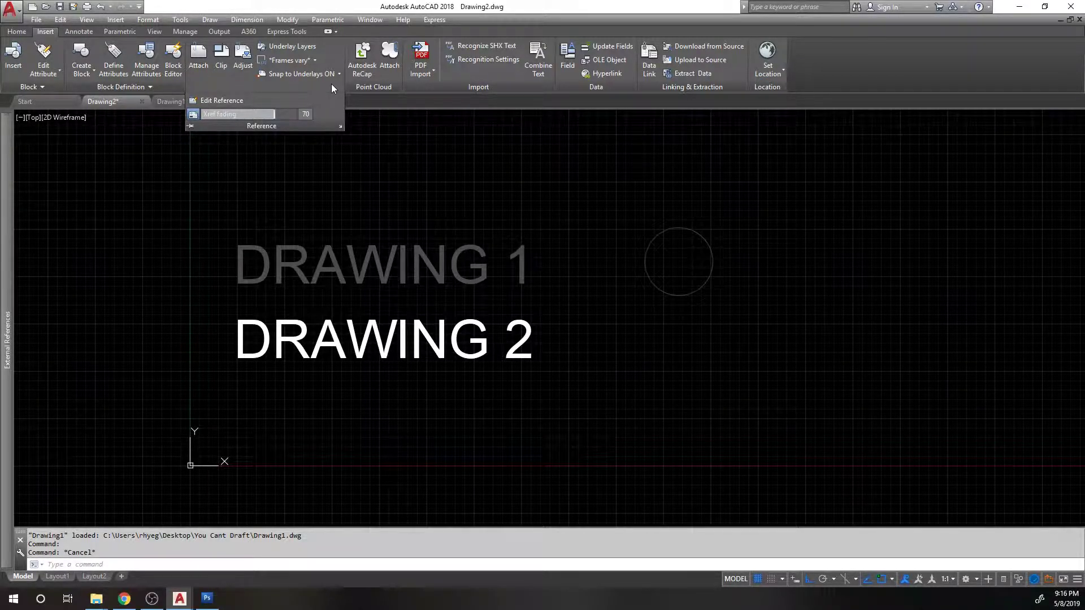
Set the Xref fading intensity to 50 and return to the drawing area.
left_click(306, 113)
type("50")
key("Return")
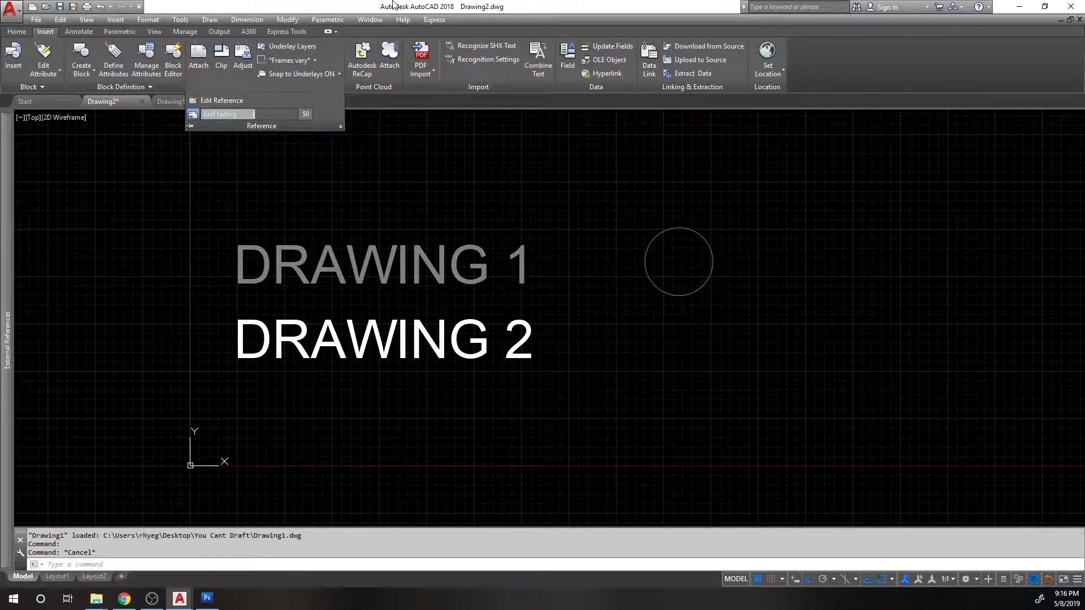
left_click(223, 203)
key("Escape")
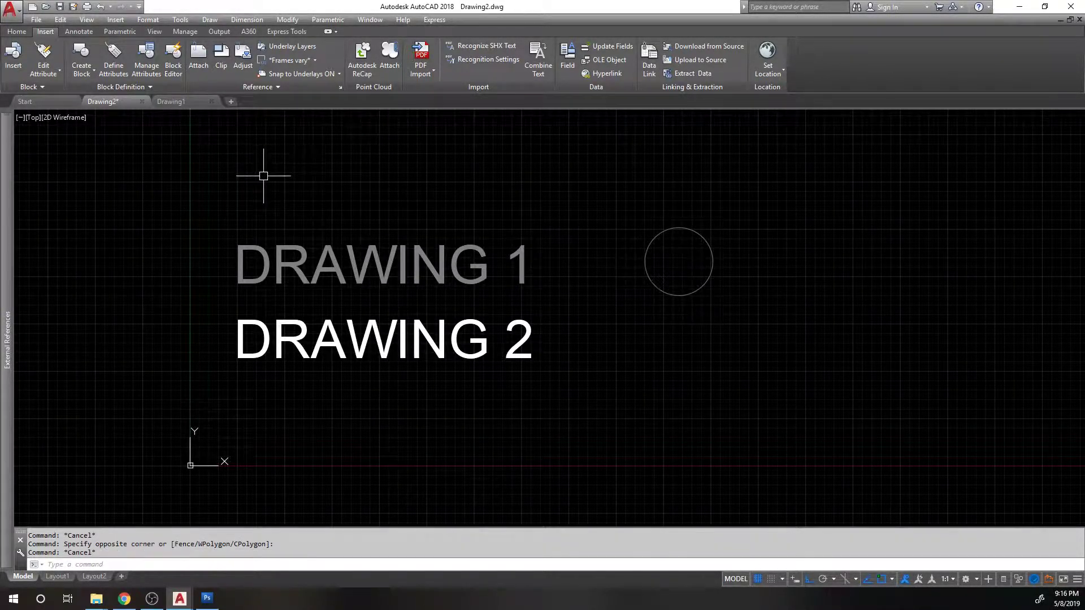
View Drawing1, return to Drawing2 and draw a diamond there with its corners on the quadrants of the referenced circle.
left_click(171, 102)
left_click(103, 101)
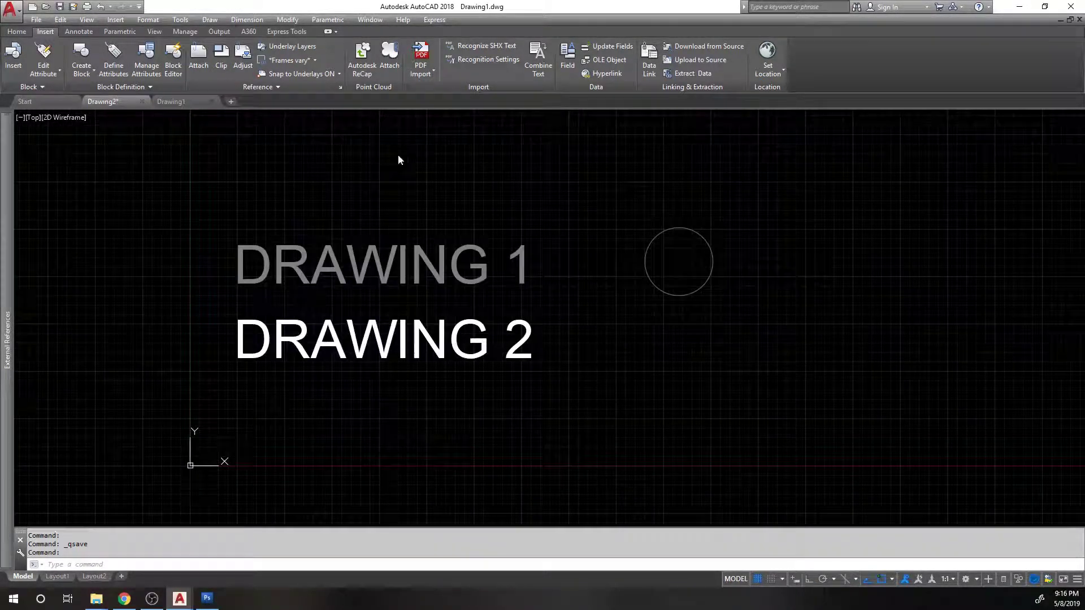
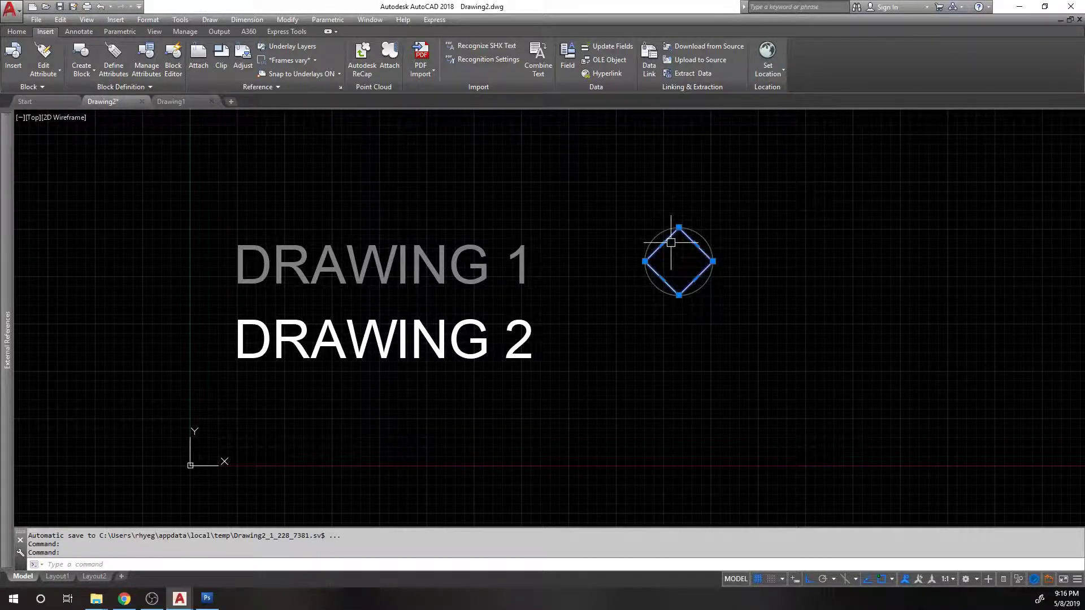
key("Escape")
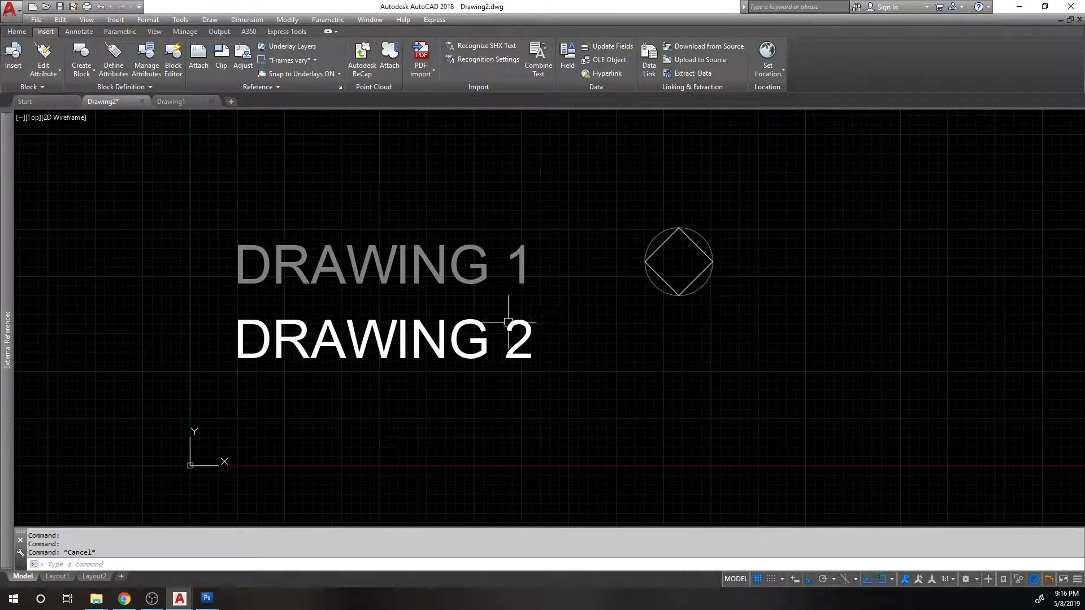
Compare Drawing1 with Drawing2 and check the referenced circle and DRAWING 1 text by selecting them.
left_click(171, 102)
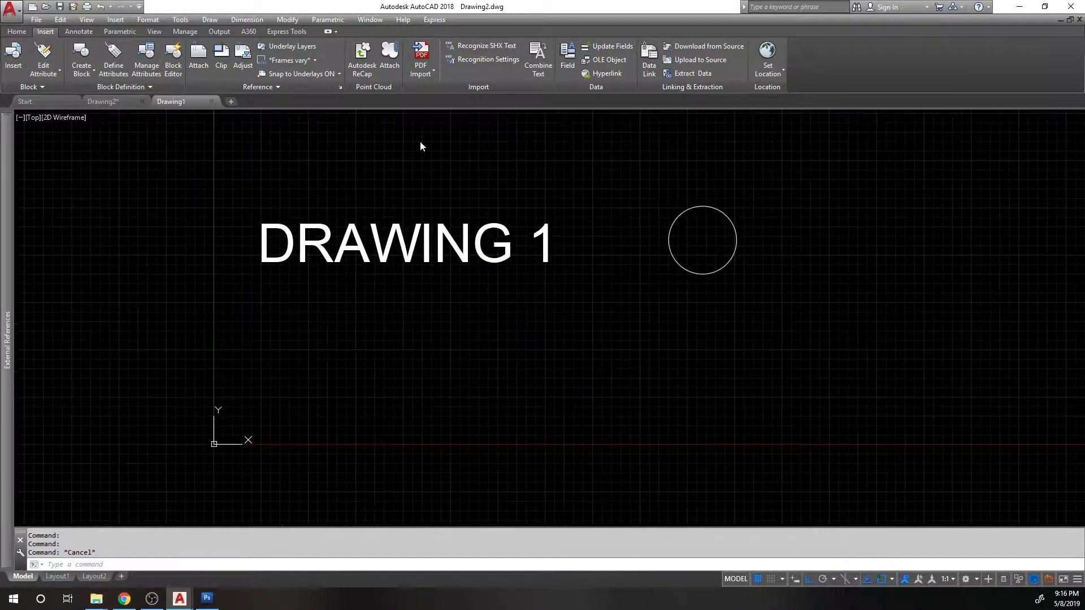
left_click(118, 103)
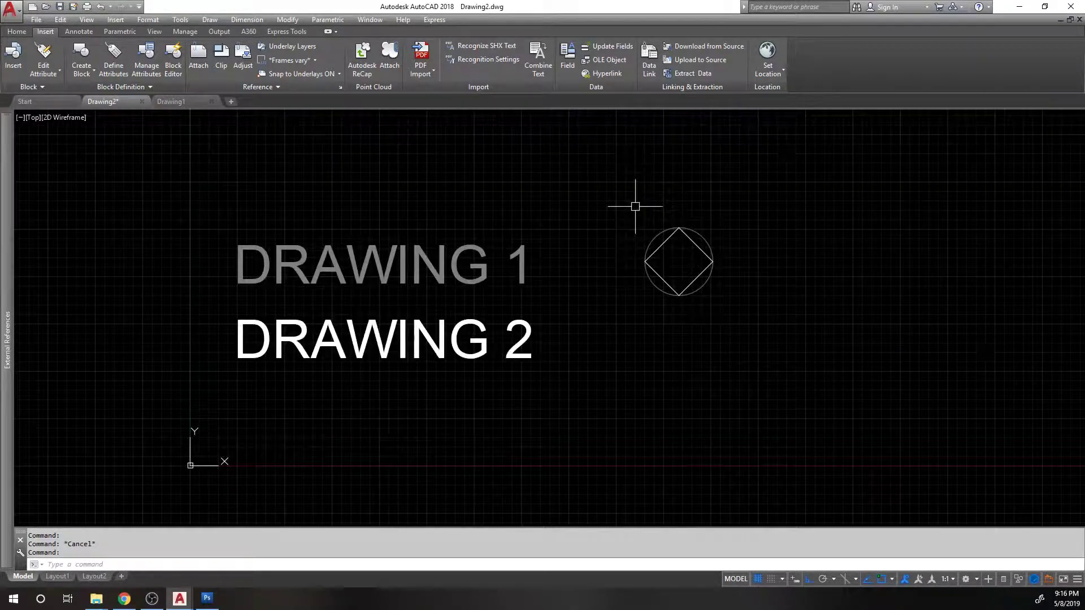
left_click(655, 237)
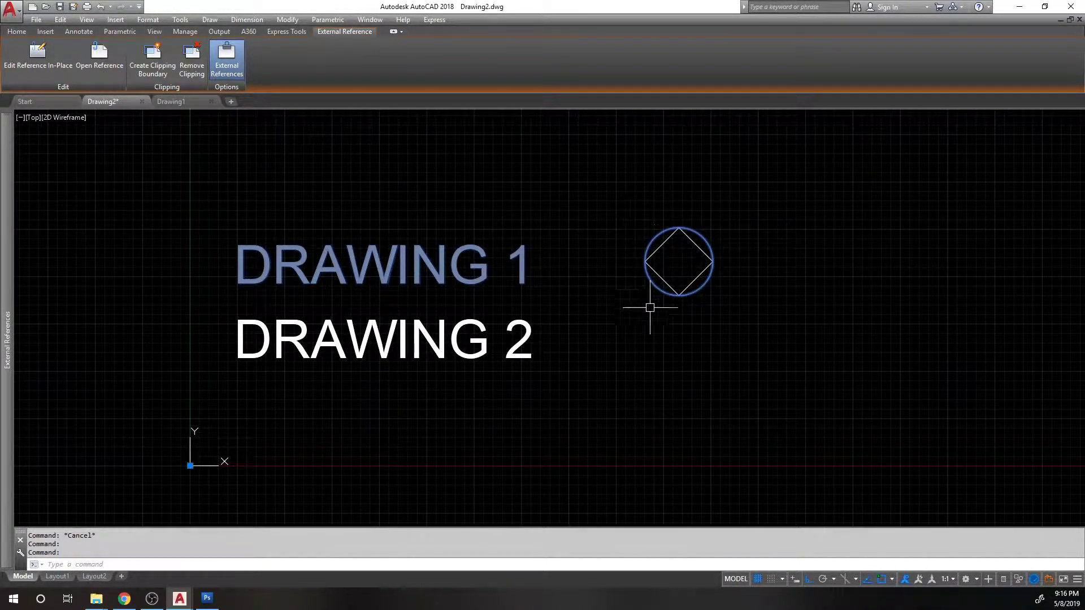
key("Escape")
left_click(351, 244)
key("Escape")
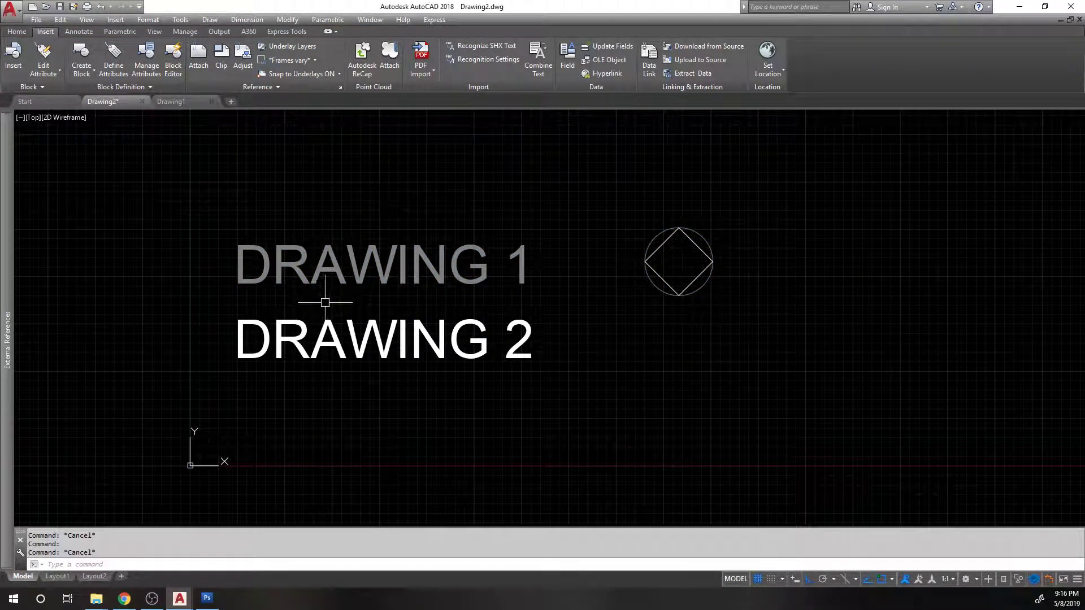
Save Drawing2 and save a copy of it as Drawing3.dwg in the You Cant Draft folder.
key("ctrl+s")
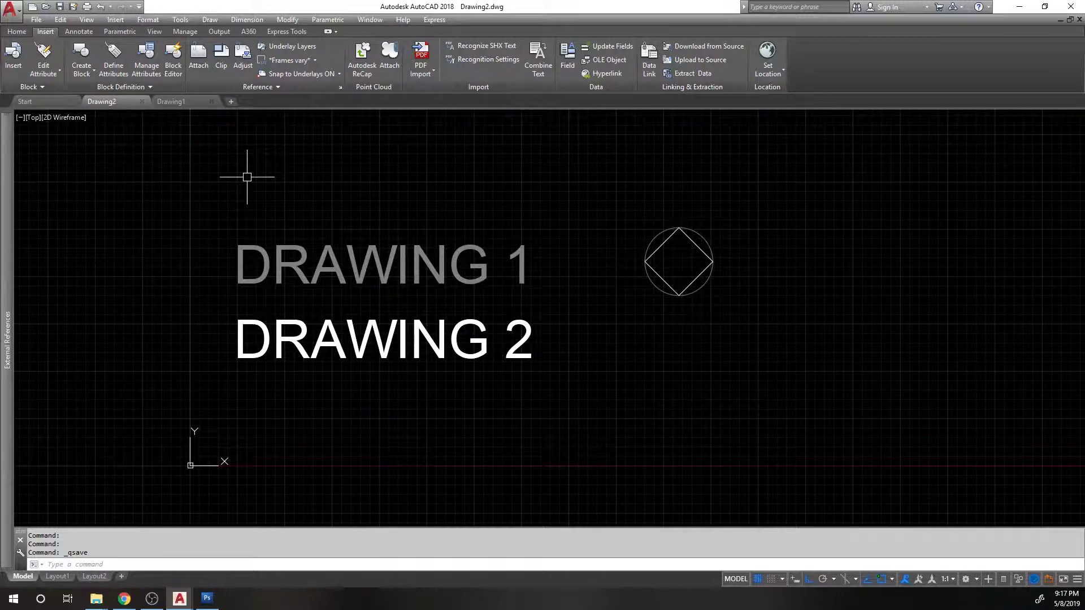
left_click(17, 31)
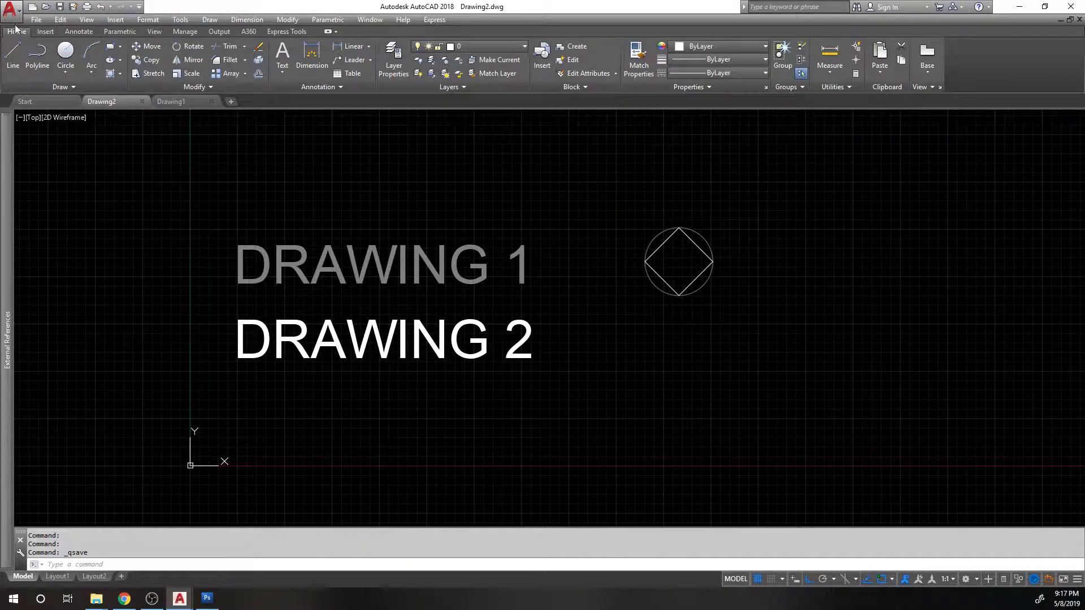
left_click(9, 8)
left_click(23, 148)
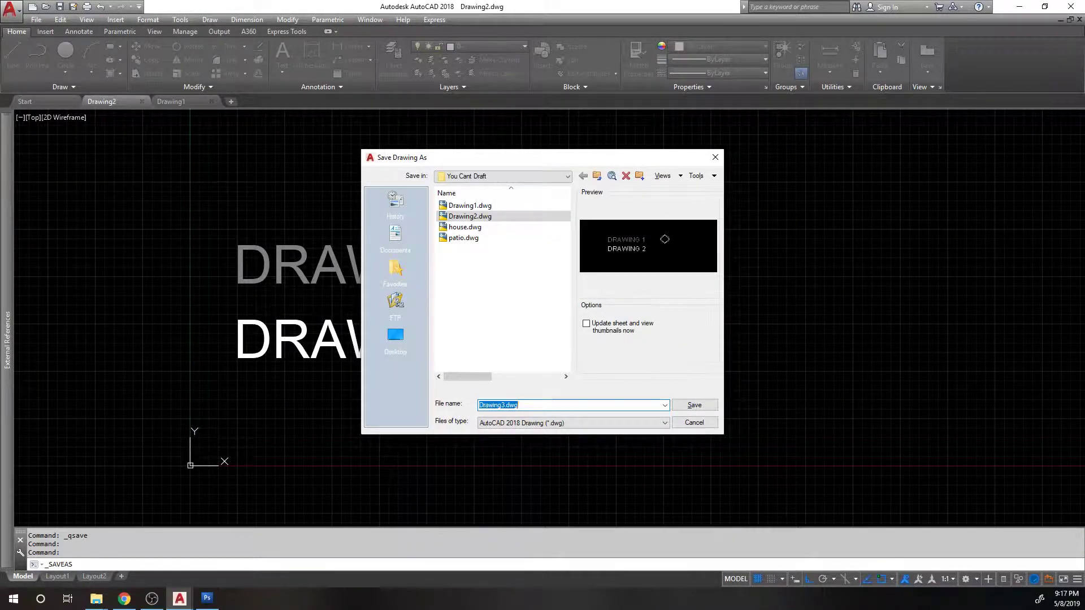
key("Return")
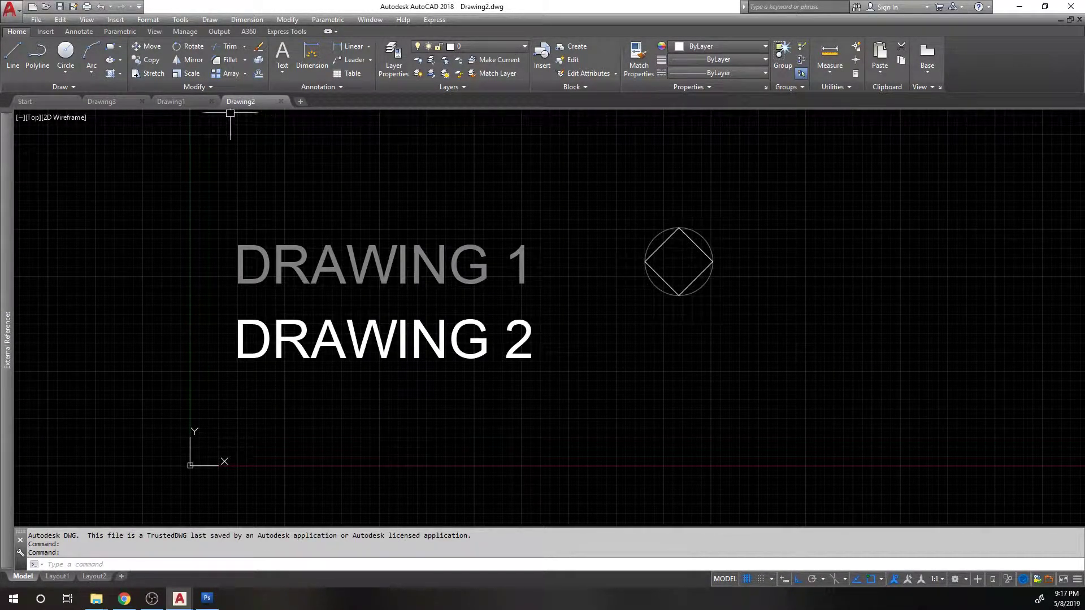
Arrange the open drawings in the order Drawing1, Drawing2, Drawing3, and show the external references of Drawing3.
left_click(129, 101)
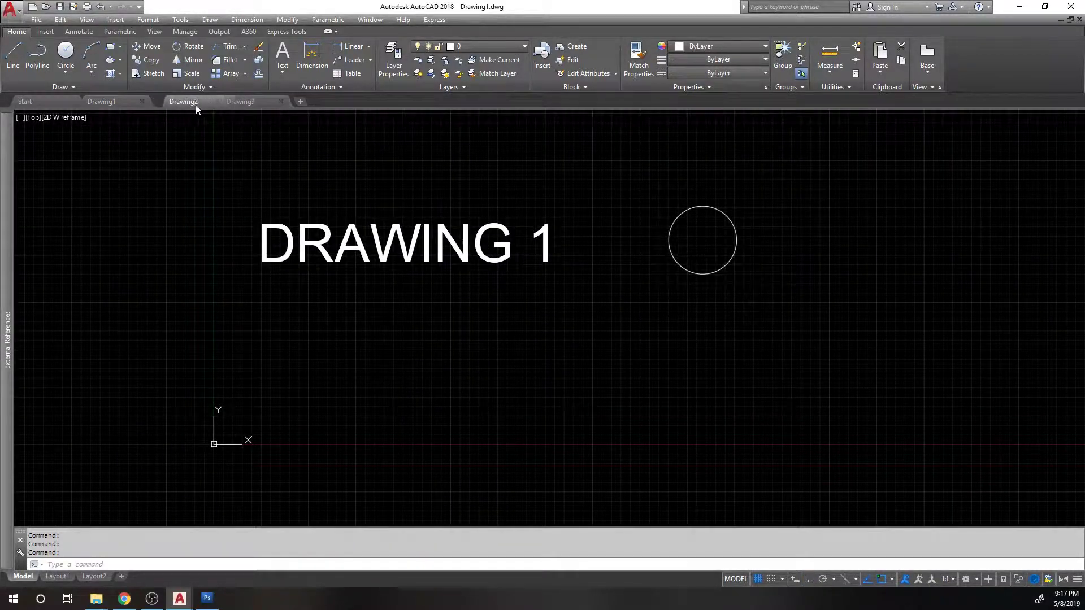
left_click(249, 103)
mouse_move(11, 161)
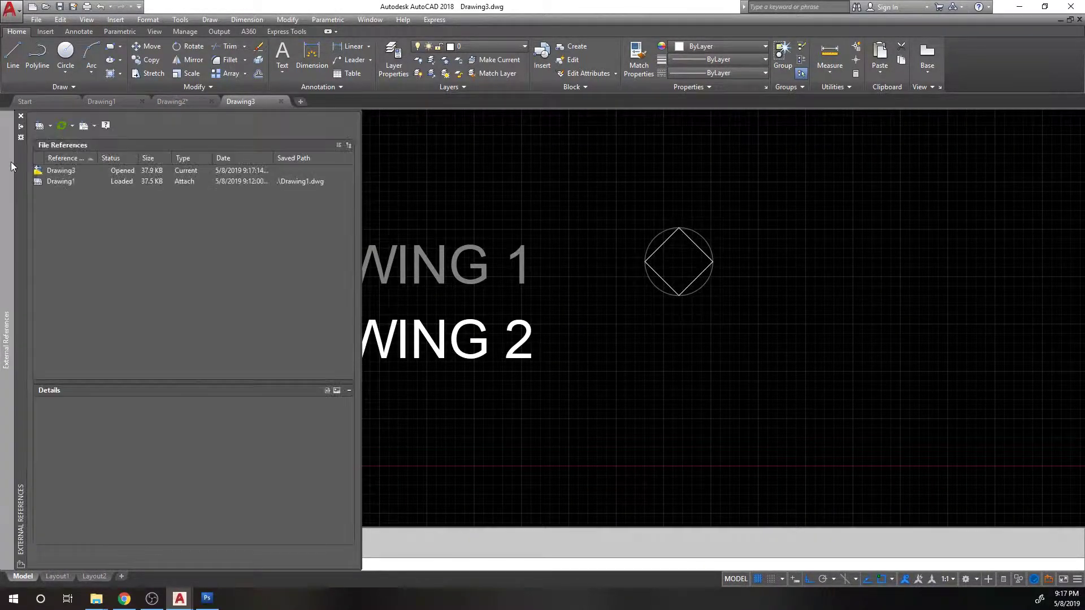
Detach the Drawing1 external reference from Drawing3.
right_click(52, 181)
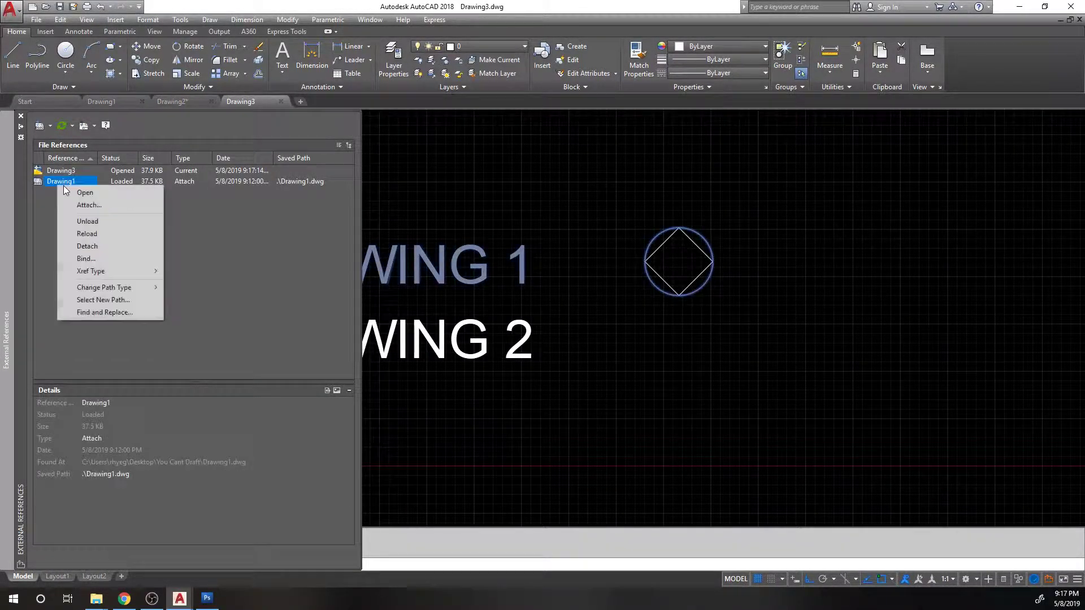
left_click(110, 249)
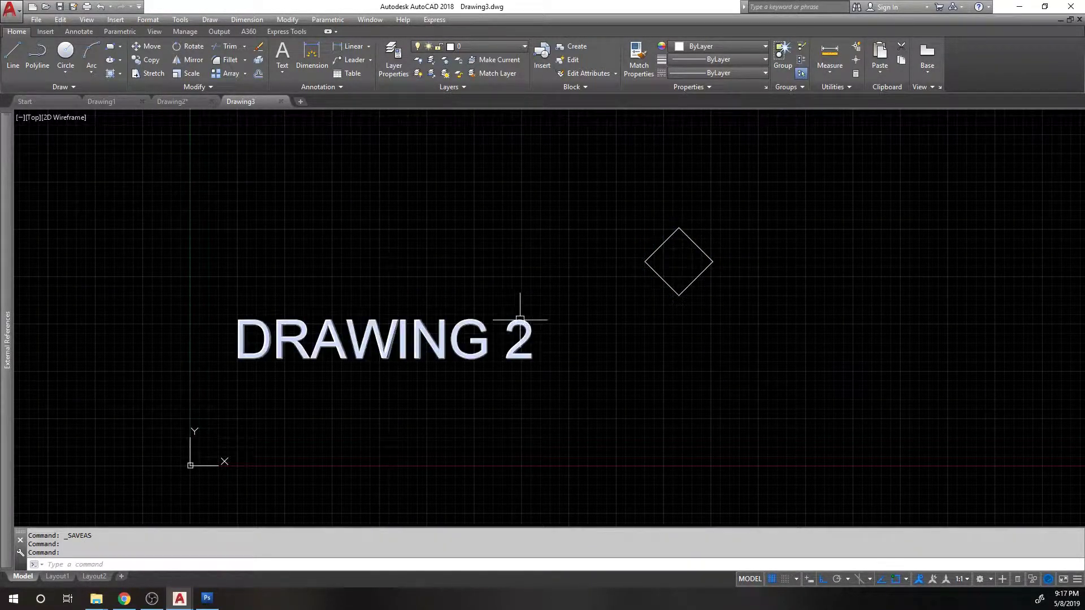
type("m")
key("Return")
left_click(467, 287)
left_click(348, 332)
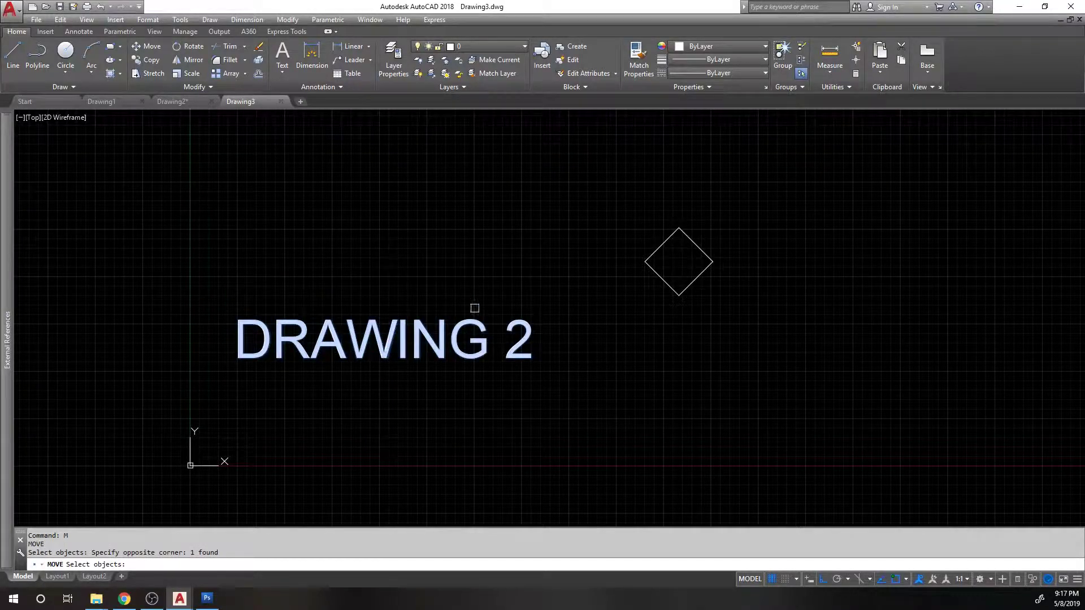
key("Escape")
Erase the diamond from Drawing3.
left_click(717, 297)
left_click(641, 224)
type("e")
key("Return")
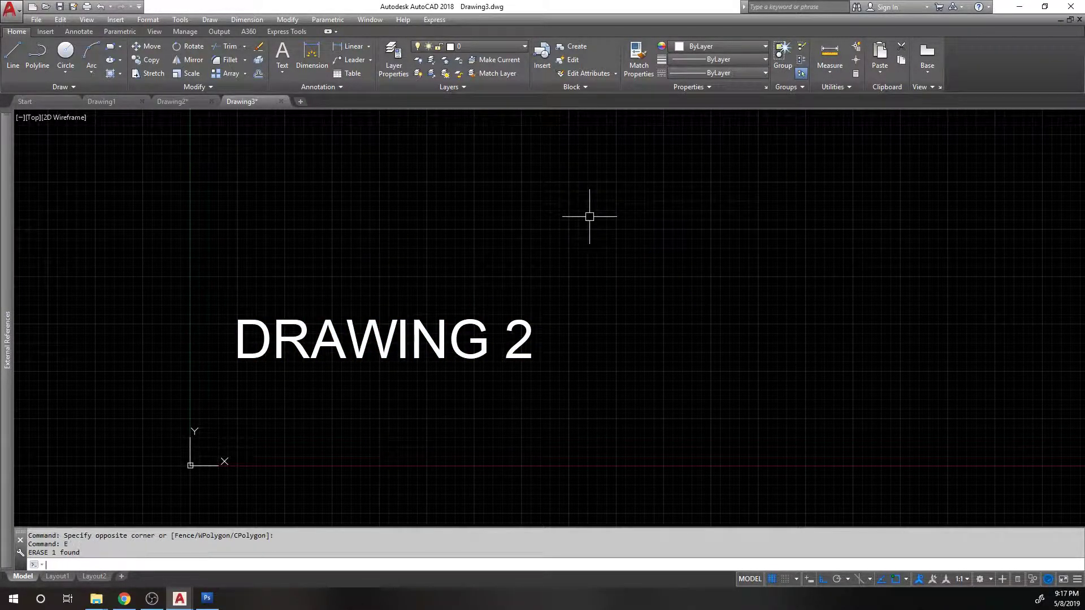
Move the DRAWING 2 text in Drawing3 straight down to just above the X axis.
type("m")
key("Return")
left_click(552, 307)
left_click(509, 345)
key("Return")
left_click(566, 224)
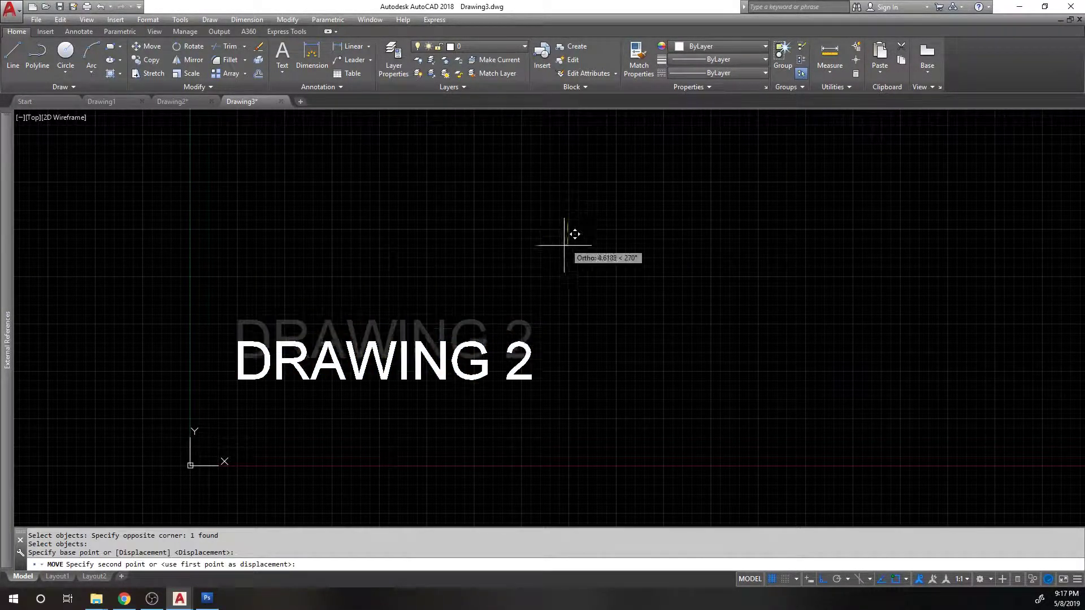
left_click(565, 298)
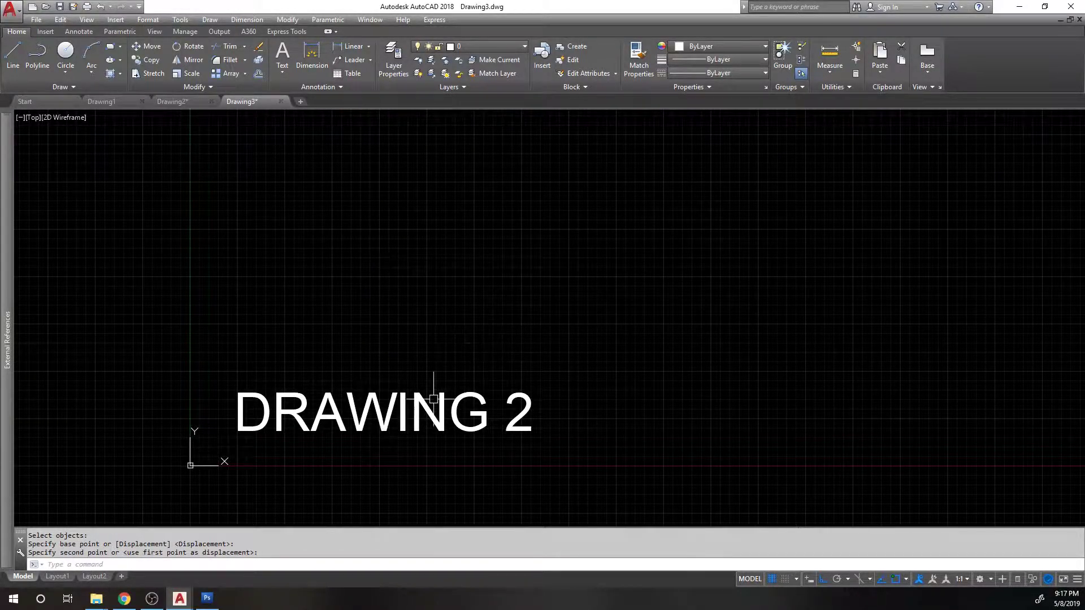
Edit the moved text in Drawing3 to read DRAWING 3 and finish text editing.
type("ed")
key("Return")
left_click(443, 399)
key("BackSpace")
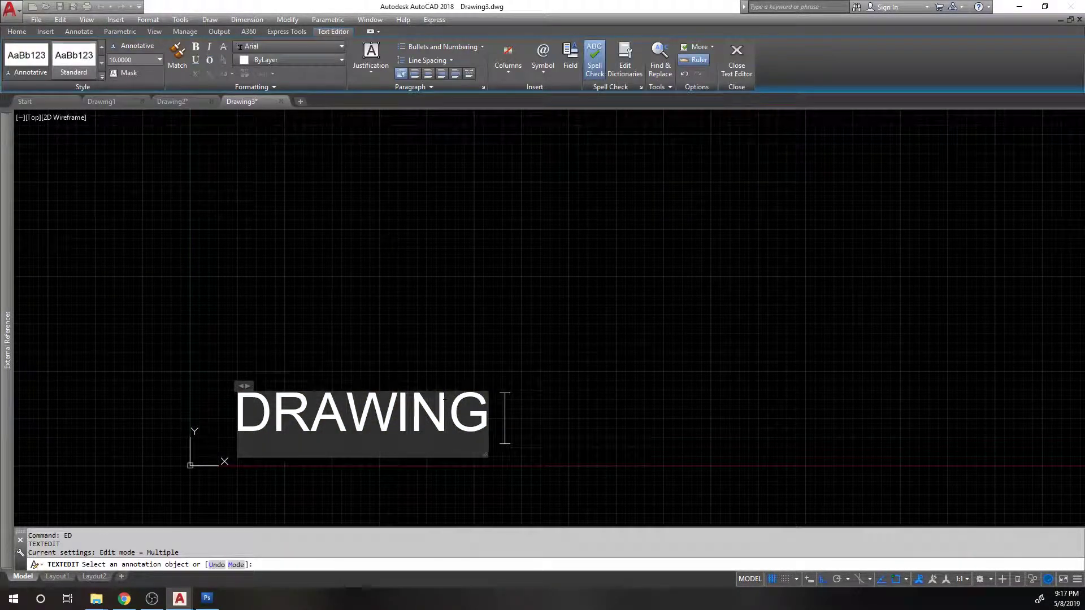
type("3")
left_click(511, 280)
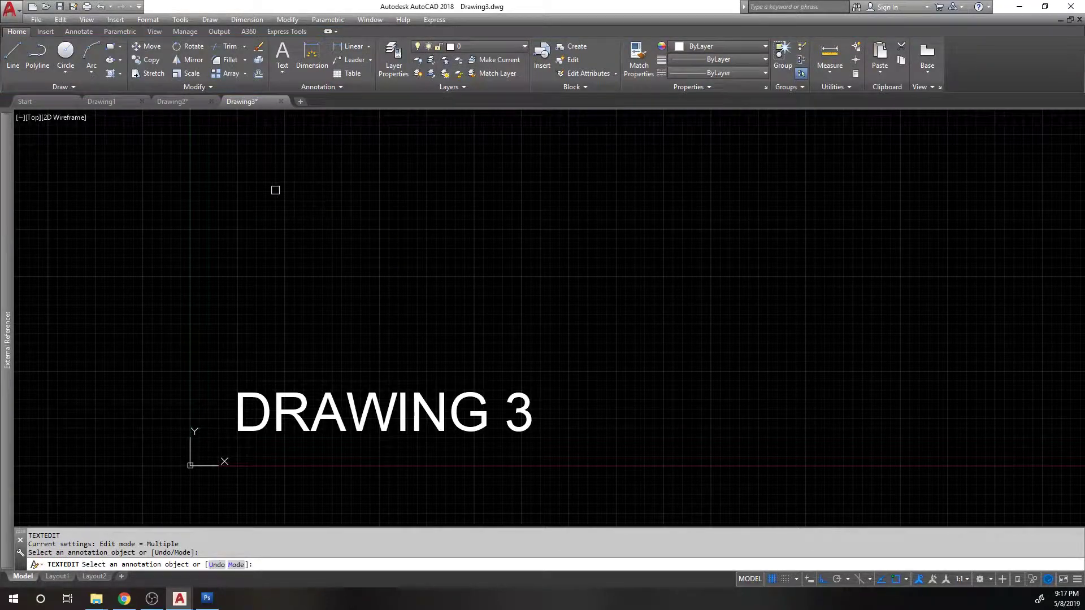
key("Return")
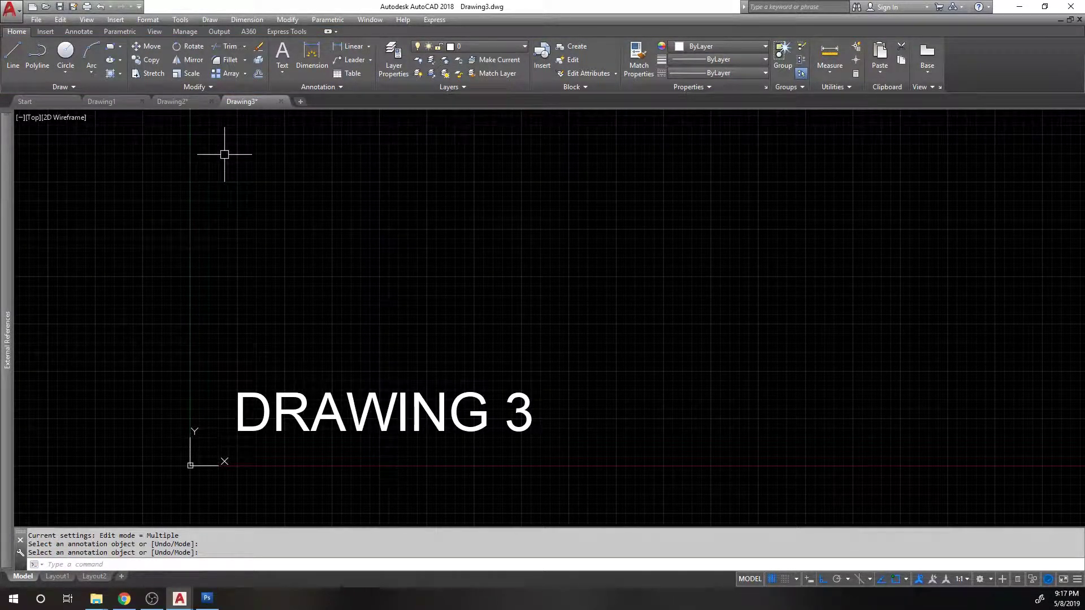
View Drawing2, return to Drawing3 and attach Drawing2.dwg as an Attachment reference with relative path, scale 1.00 and insertion point 0,0,0.
left_click(174, 103)
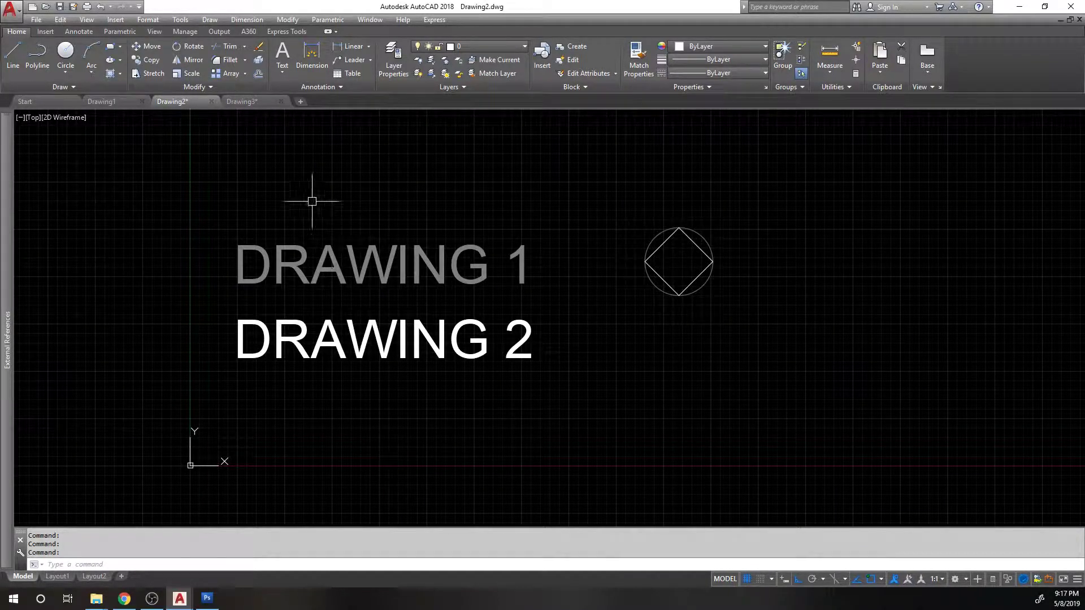
left_click(246, 97)
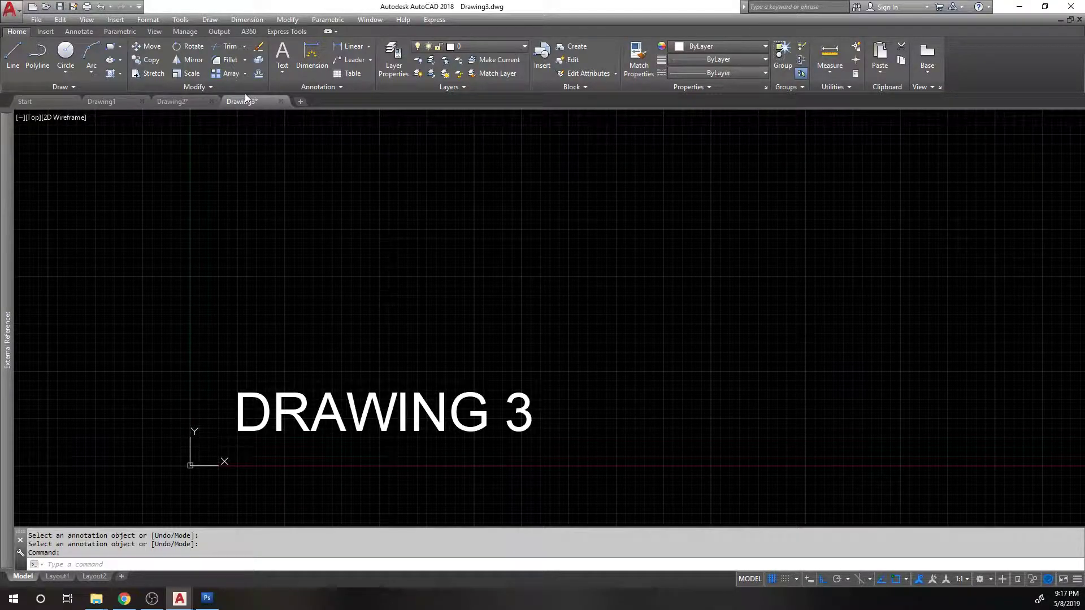
mouse_move(8, 202)
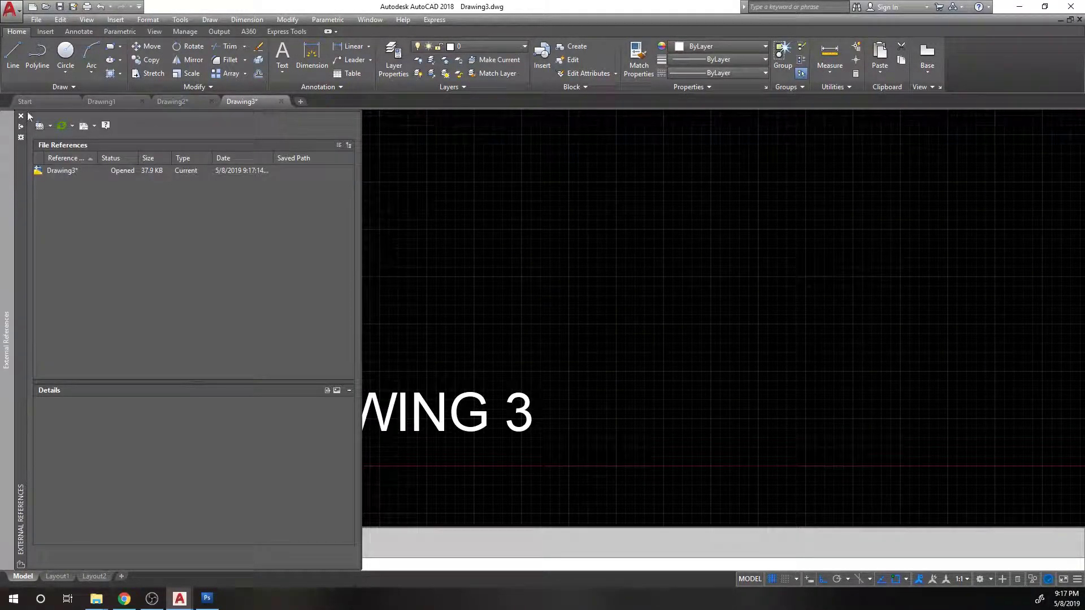
left_click(39, 125)
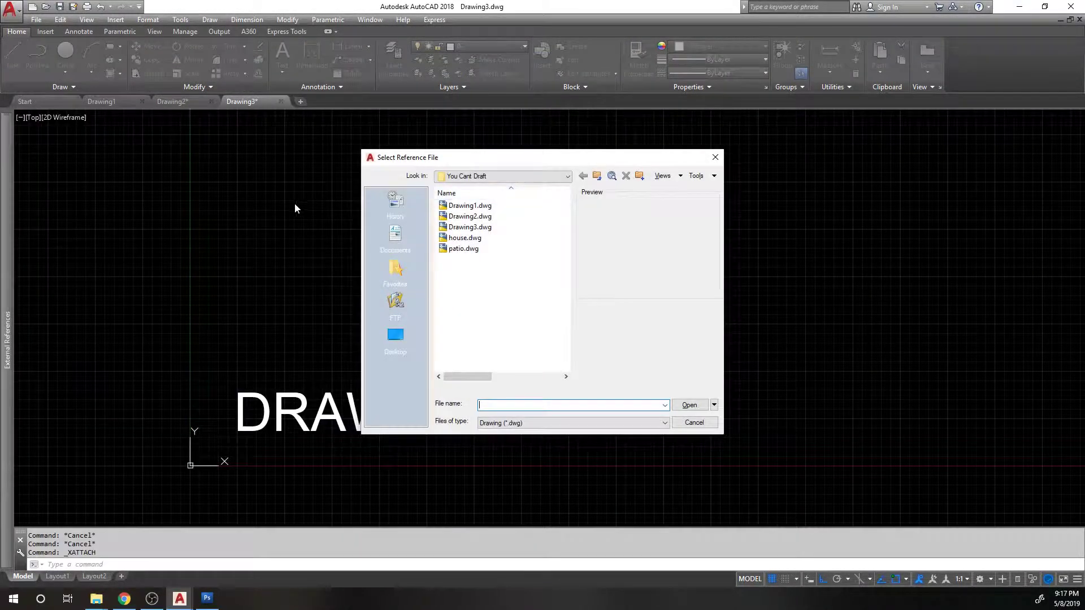
double_click(474, 217)
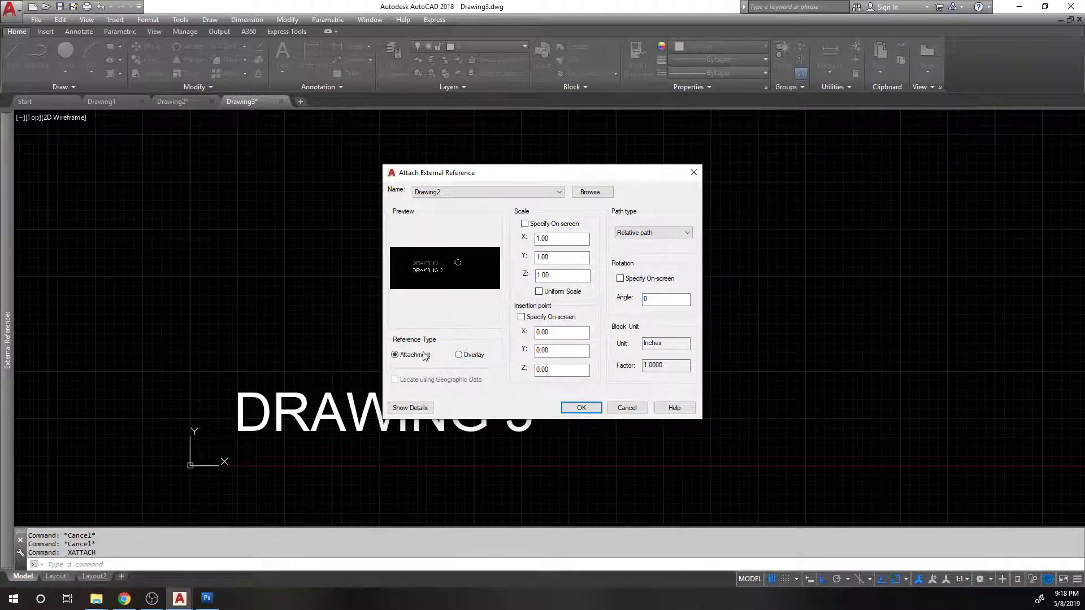
left_click(582, 407)
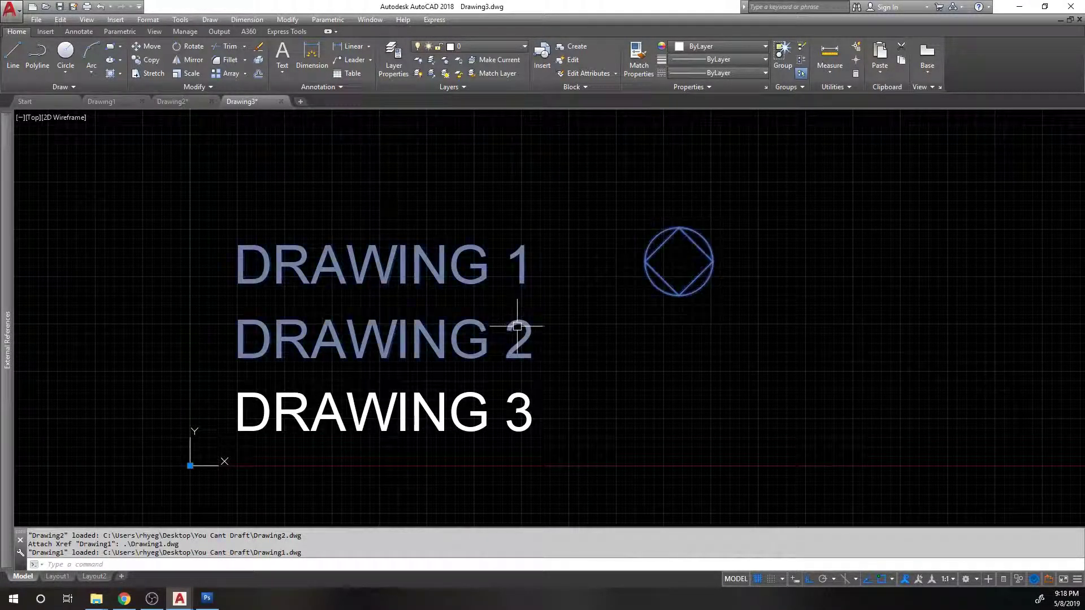
Select the attached Drawing2 reference in Drawing3 to check which texts and shapes belong to it, and clear the selection.
left_click(517, 326)
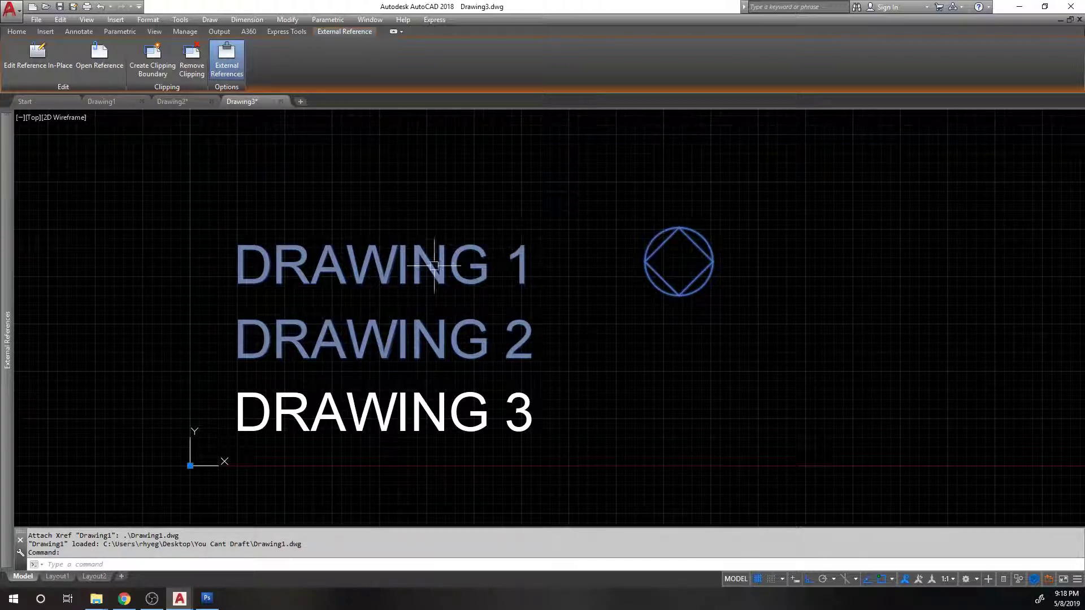
key("Escape")
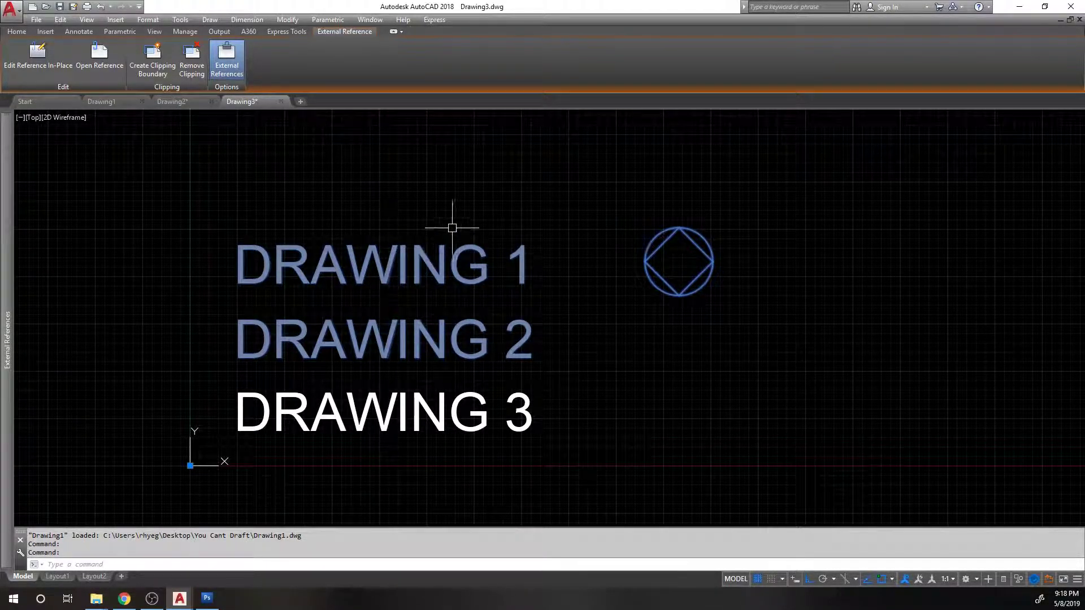
key("Escape")
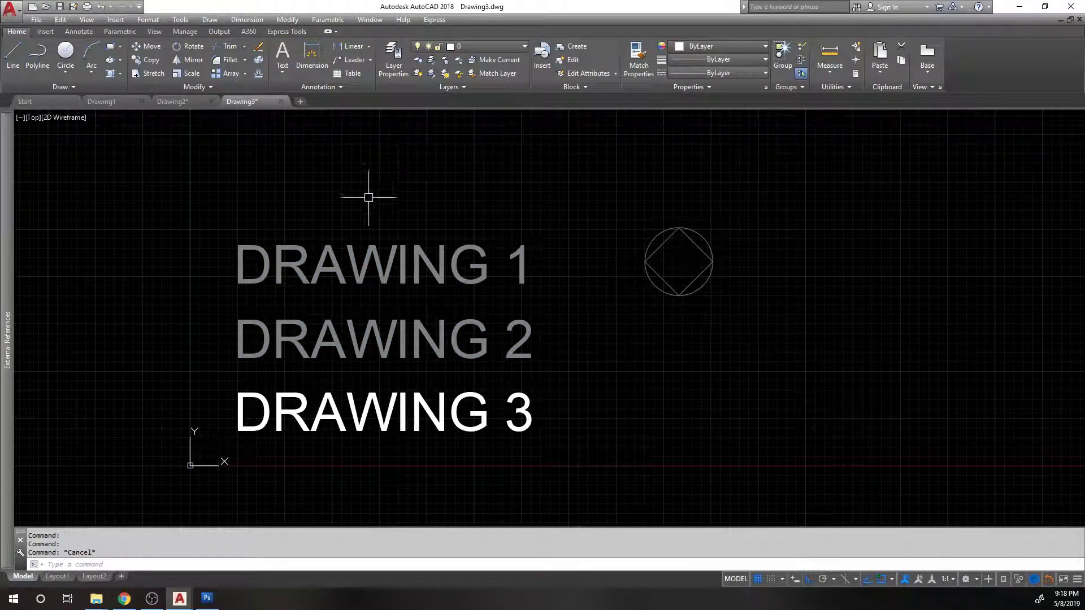
middle_click_drag(543, 328, 550, 213)
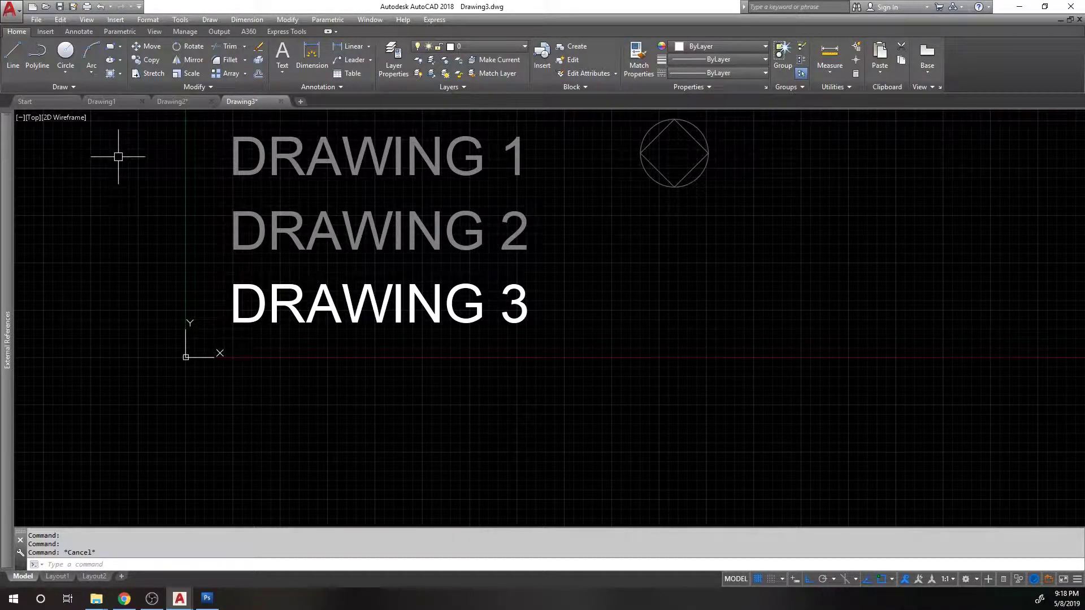
middle_click_drag(141, 158, 147, 251)
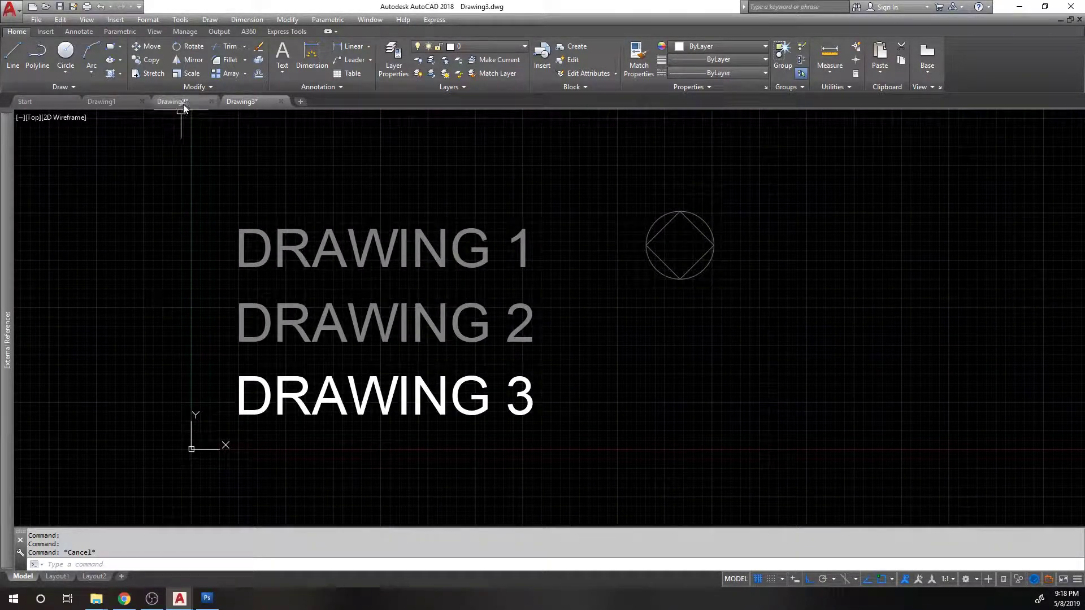
View Drawing2 and Drawing1, and check the external references listed for Drawing1.
left_click(180, 102)
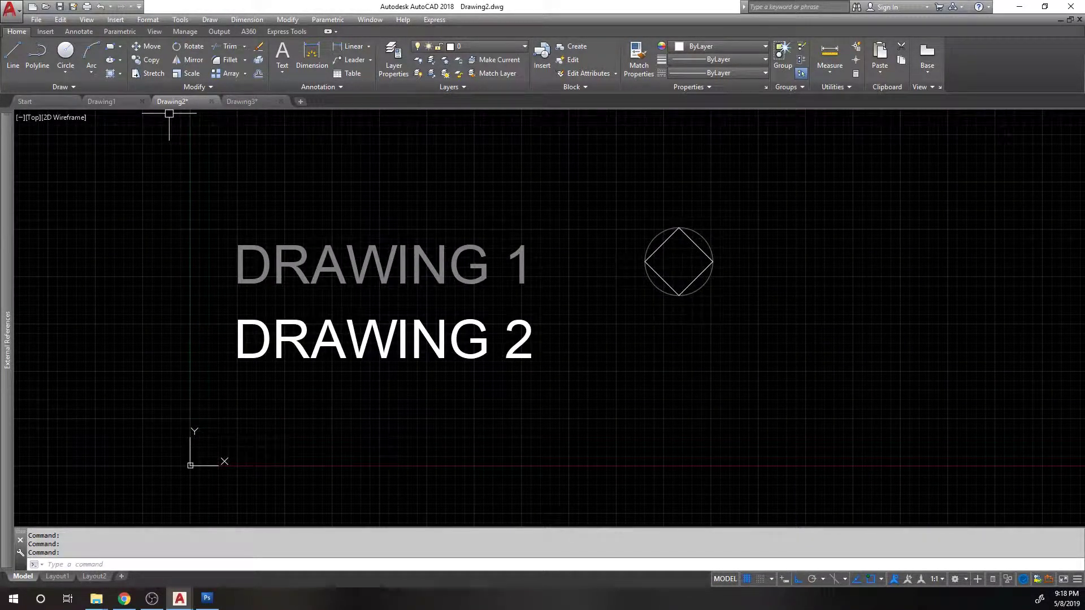
left_click(113, 100)
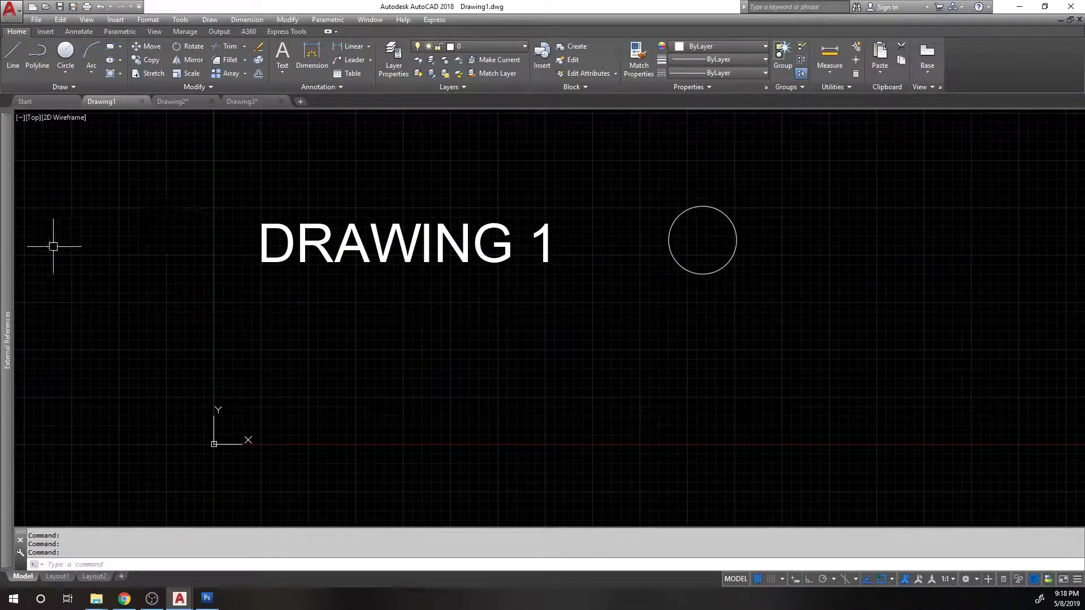
mouse_move(9, 265)
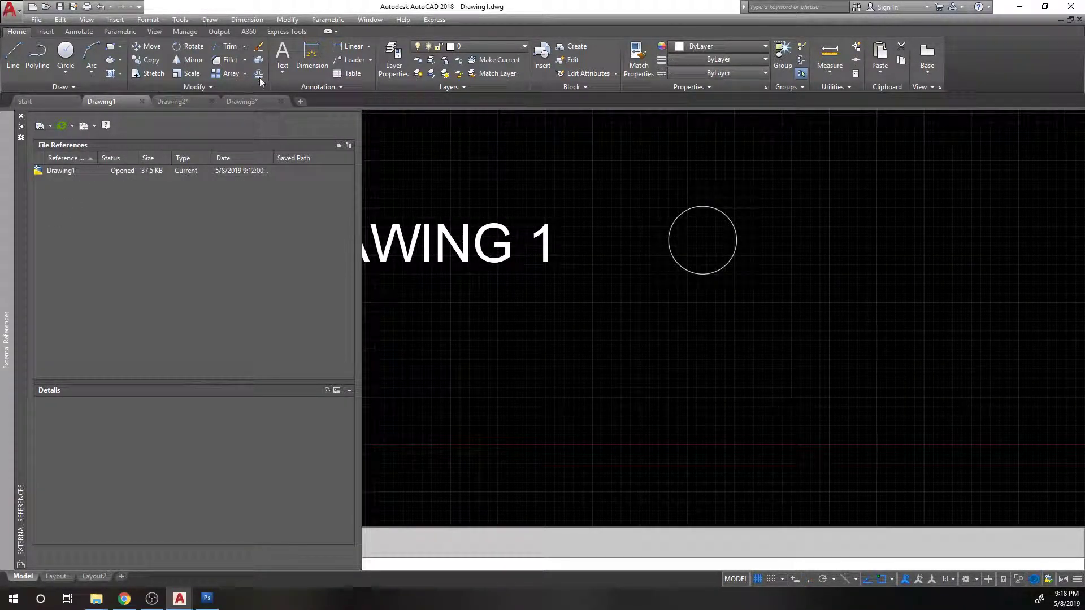
In Drawing2, change the Drawing1 reference type to Overlay and save the drawing.
left_click(189, 104)
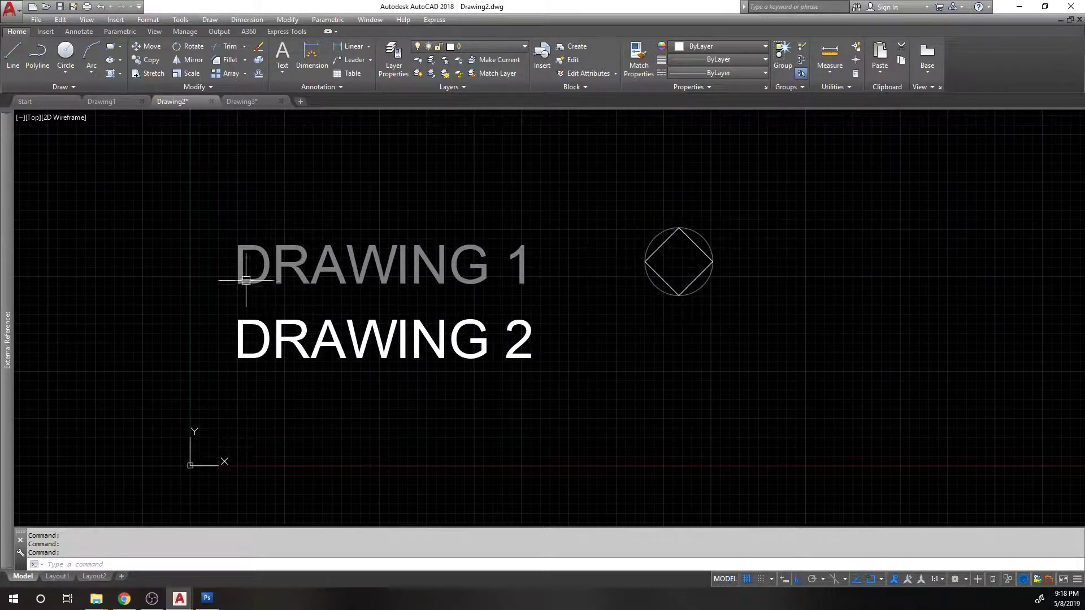
left_click(259, 252)
left_click(211, 225)
key("Escape")
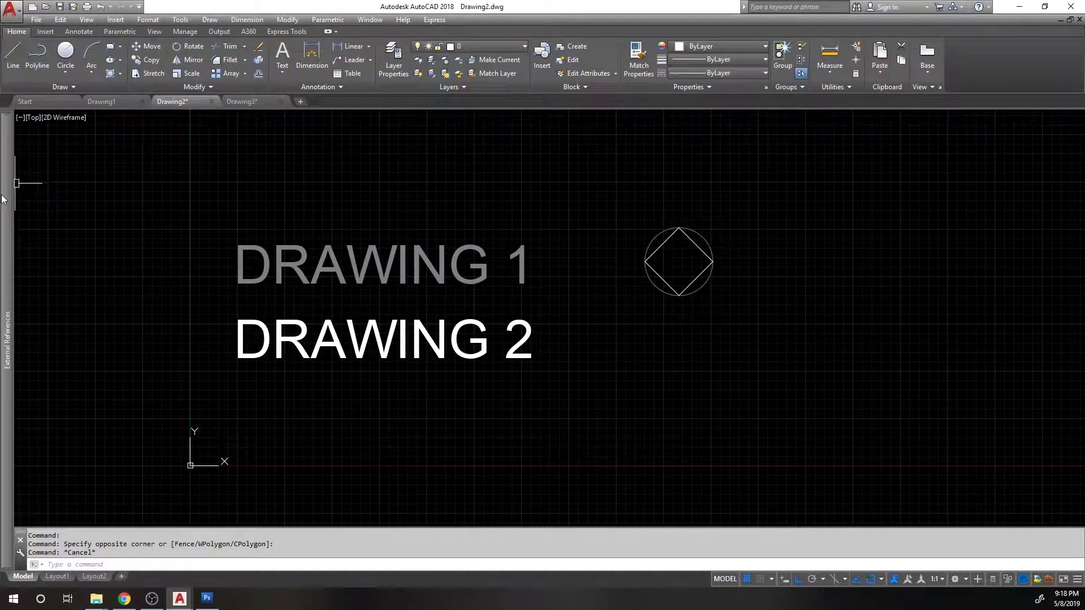
mouse_move(12, 184)
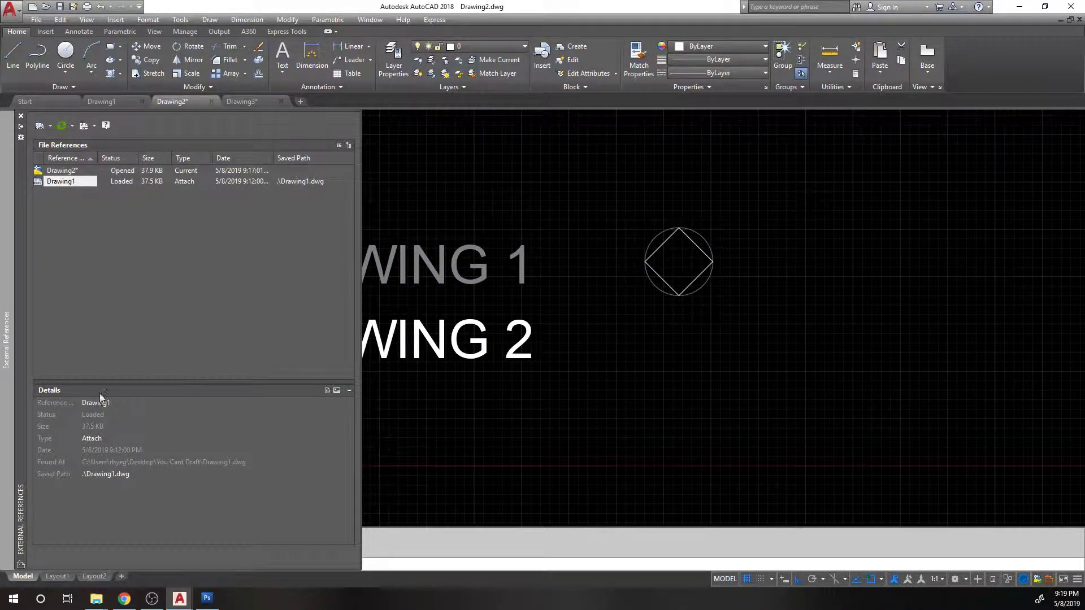
left_click(103, 439)
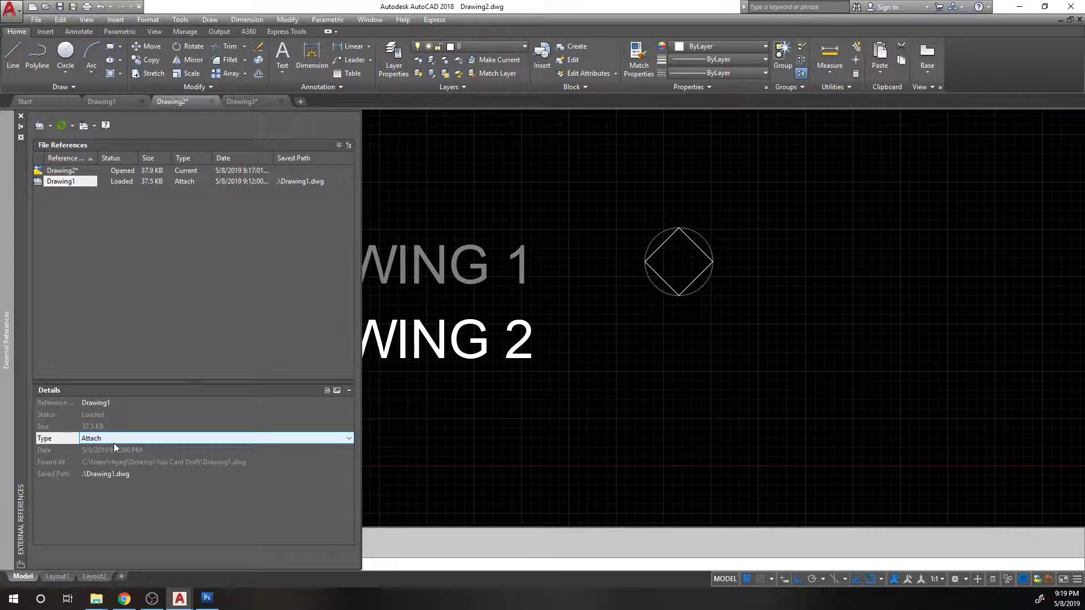
left_click(114, 442)
left_click(114, 458)
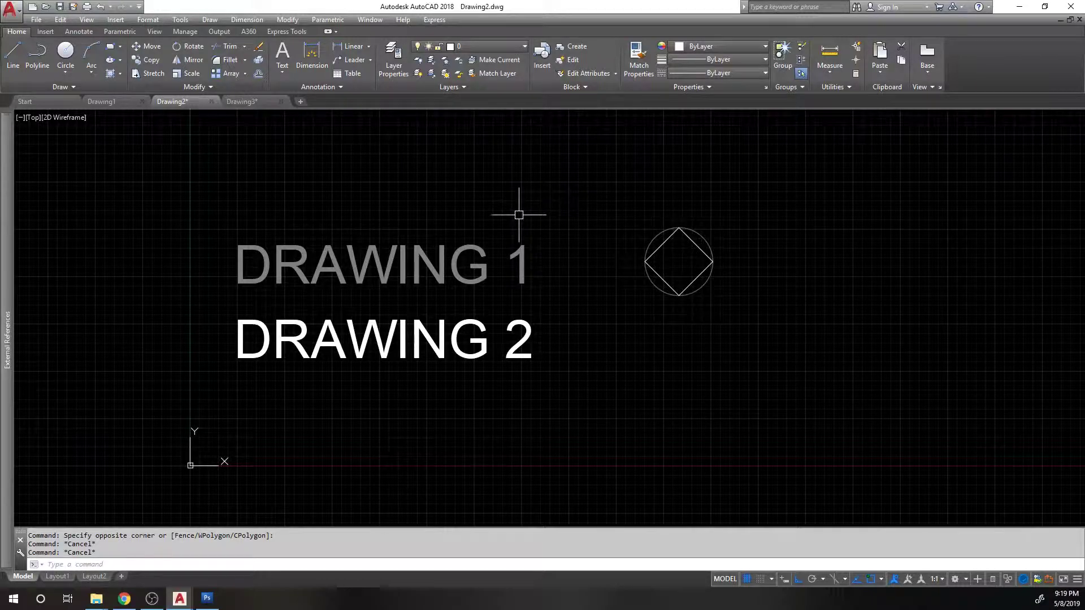
key("ctrl+s")
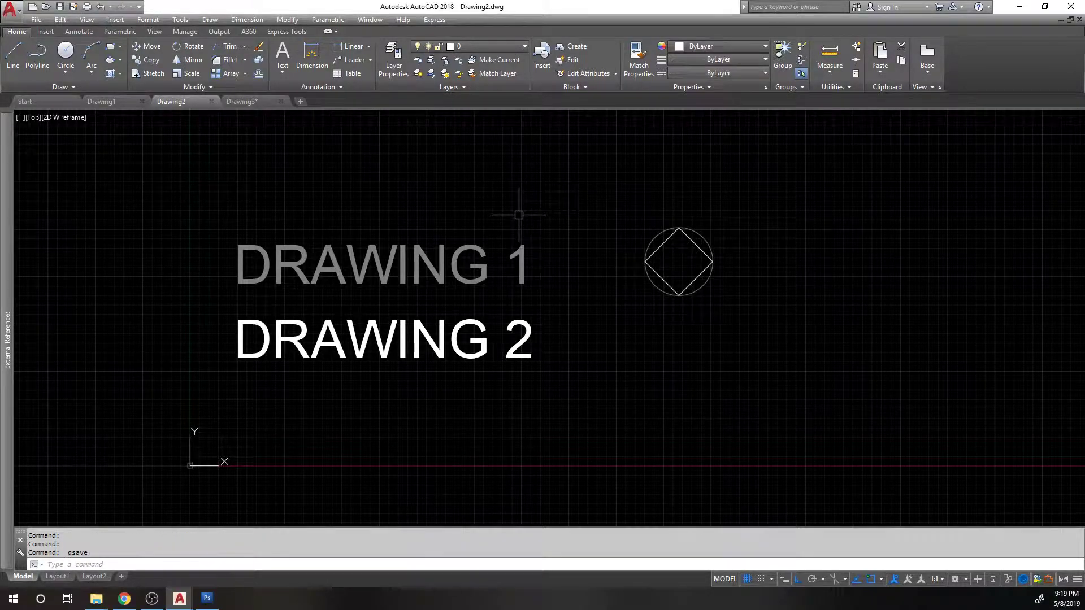
Reload the changed Drawing2 reference in Drawing3 and return to Drawing2 to compare the two.
left_click(251, 104)
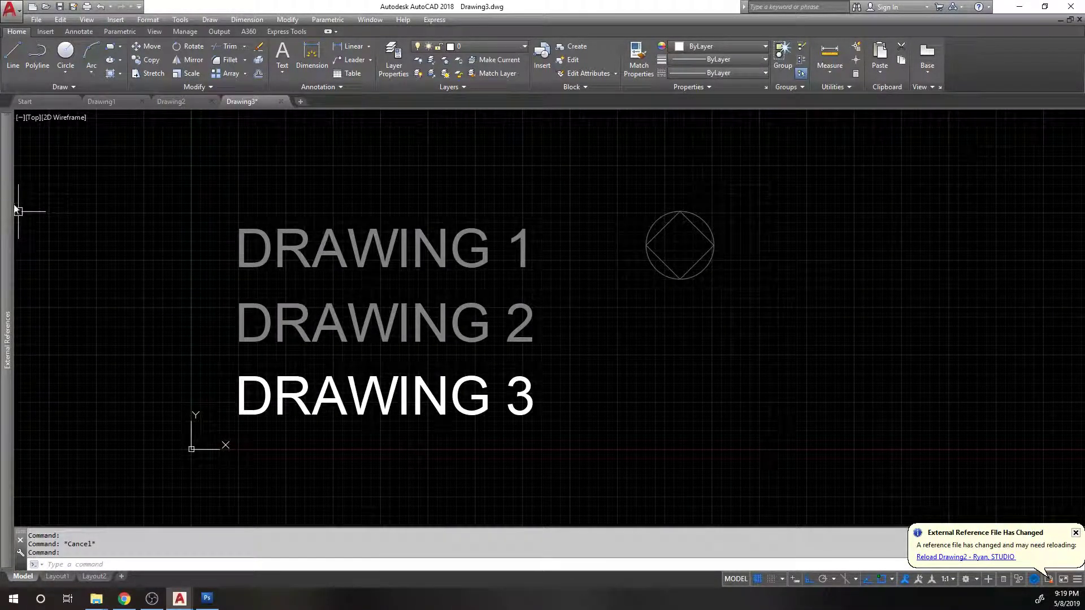
mouse_move(9, 206)
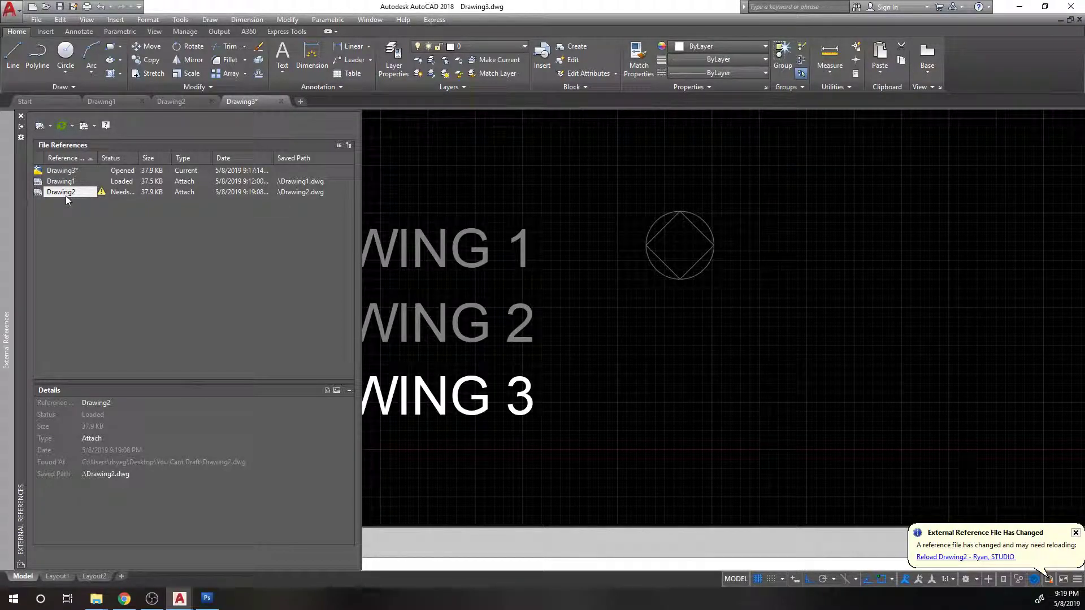
mouse_move(70, 194)
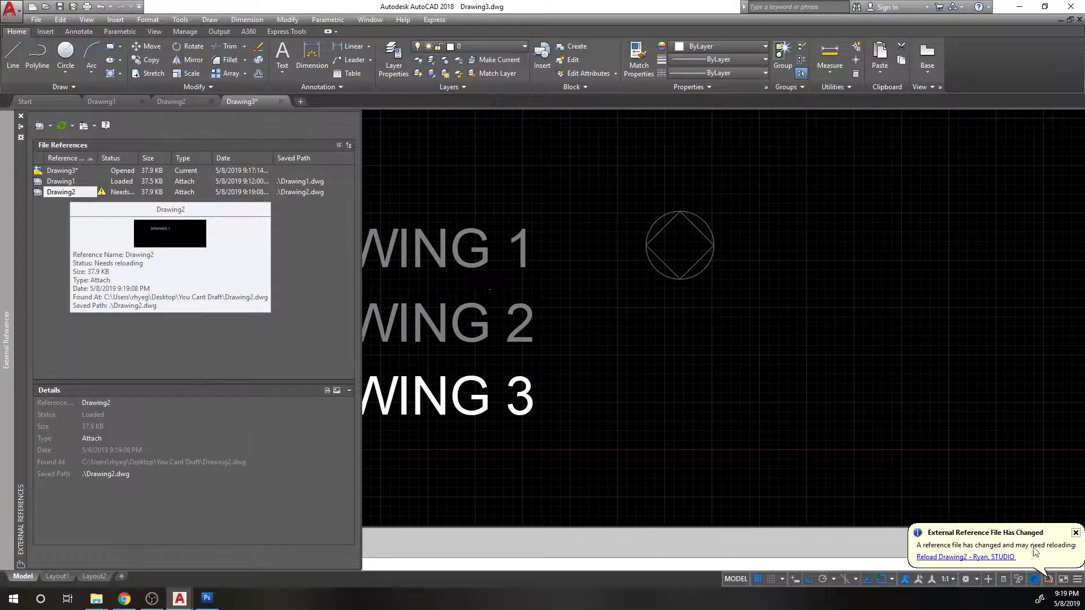
right_click(65, 193)
left_click(90, 244)
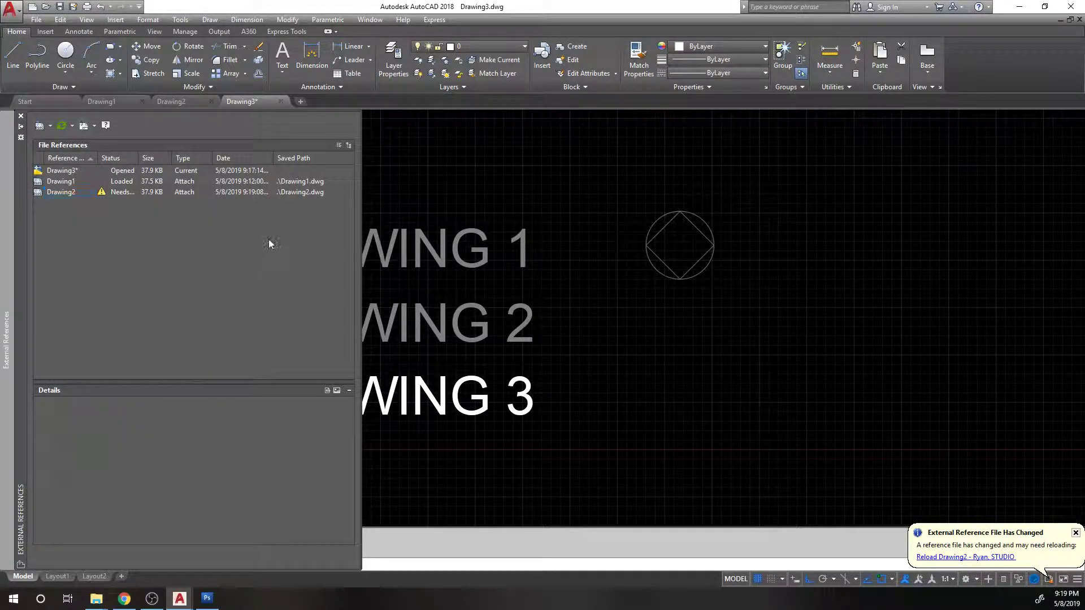
left_click(982, 558)
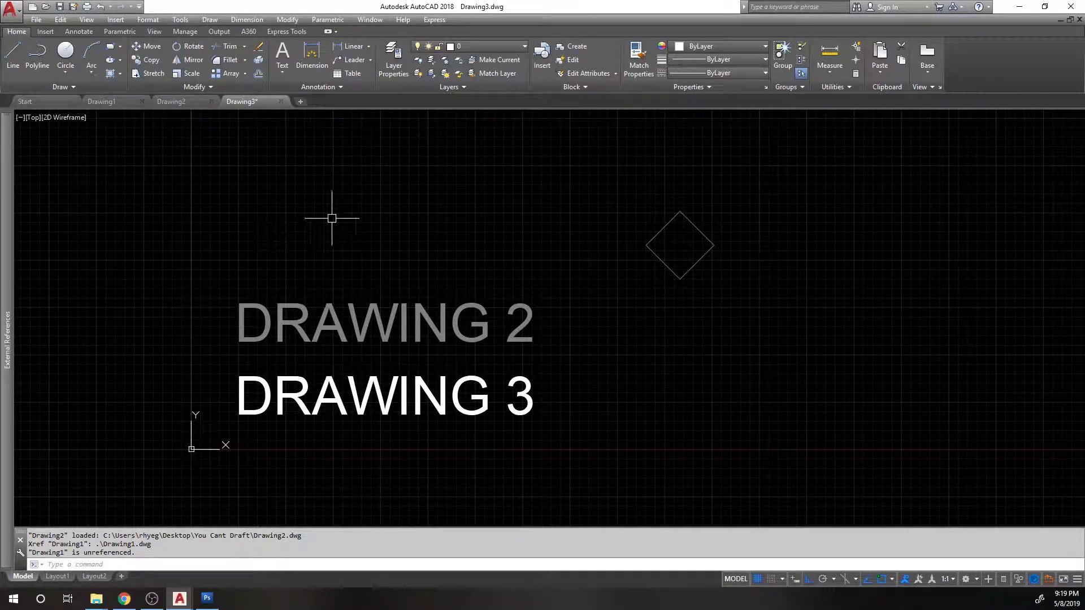
left_click(181, 98)
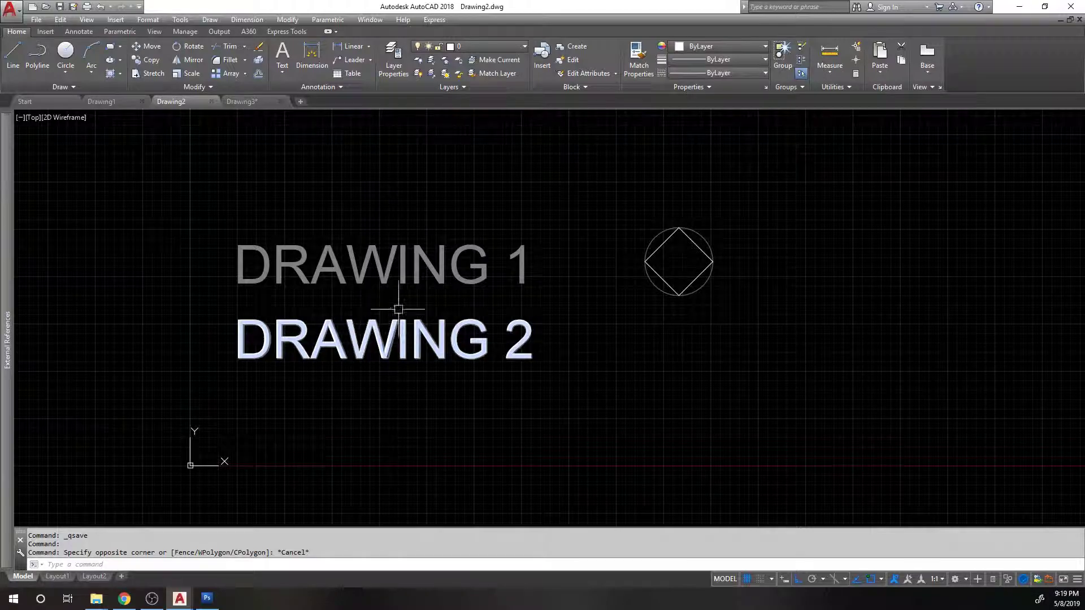
Check which external references are listed for Drawing3 and return to Drawing2.
left_click(254, 99)
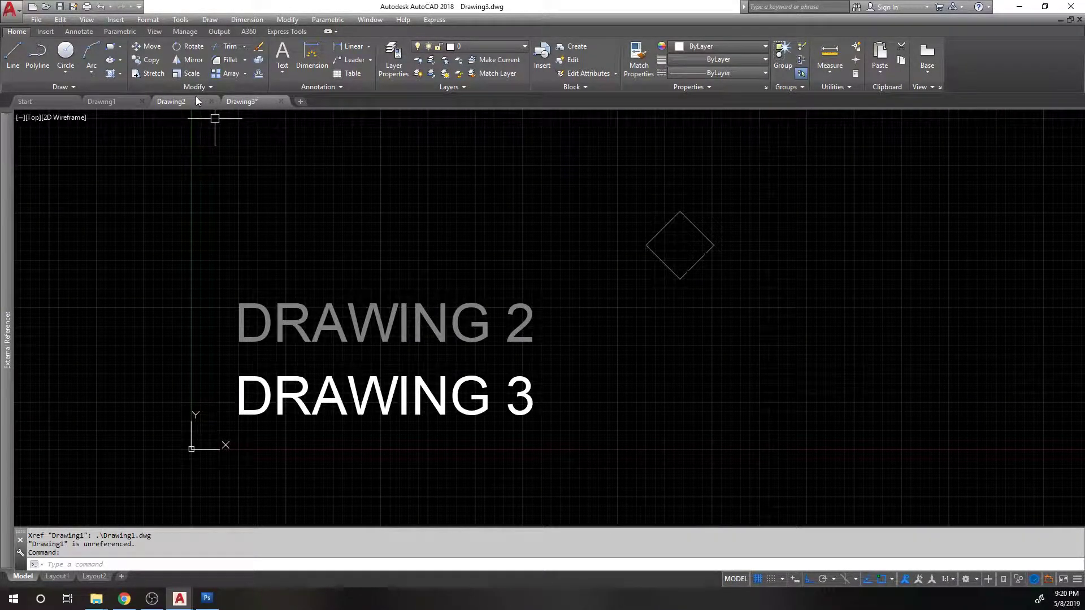
mouse_move(16, 178)
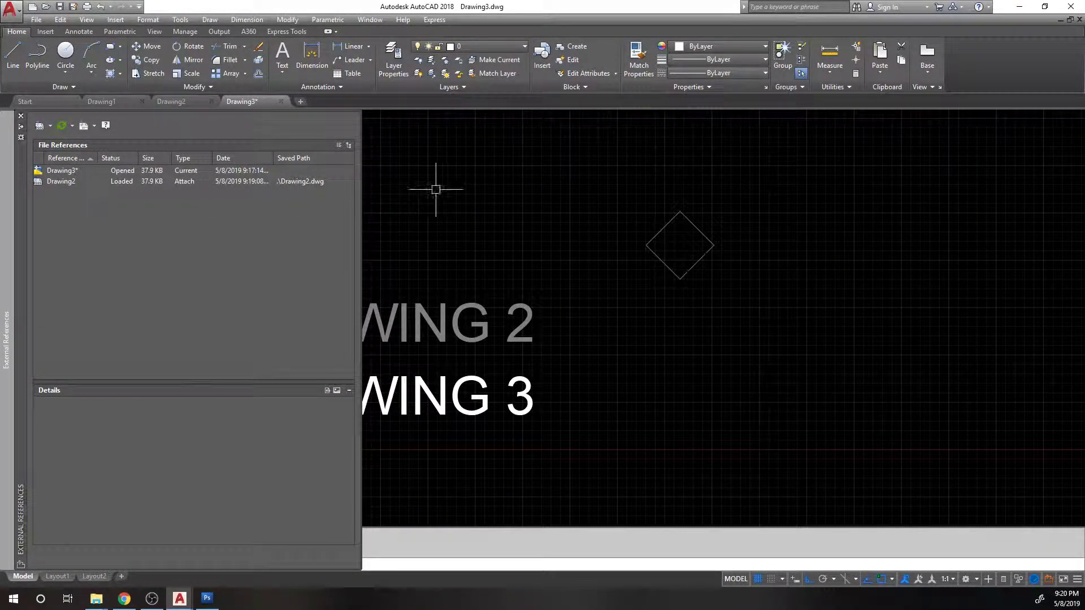
left_click(171, 101)
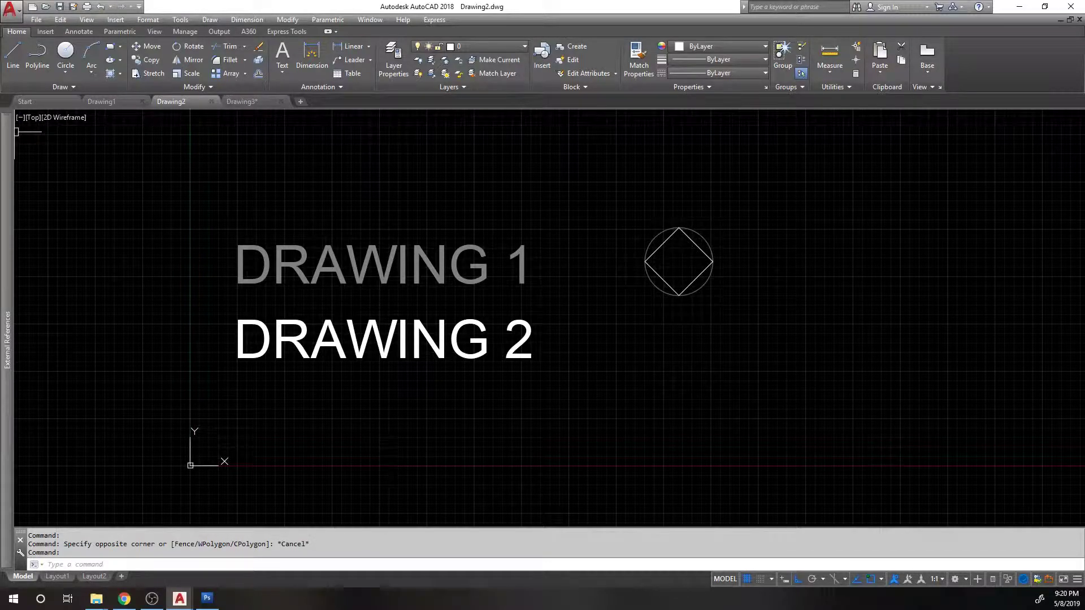
In Drawing2, change the Drawing1 reference type to Attach and save the drawing.
mouse_move(8, 170)
left_click(57, 182)
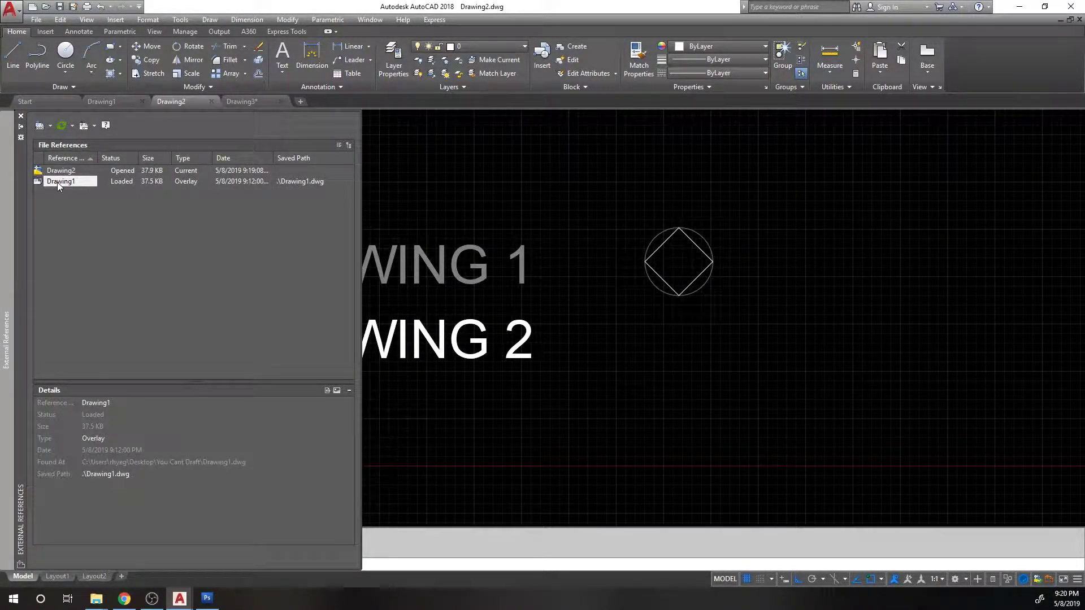
right_click(57, 182)
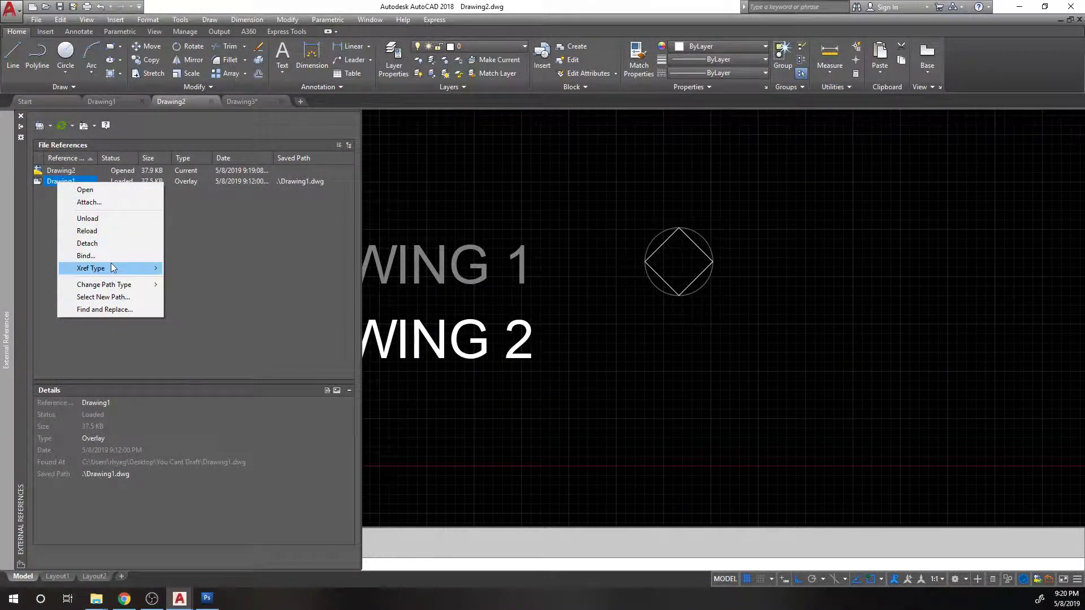
mouse_move(113, 268)
left_click(198, 266)
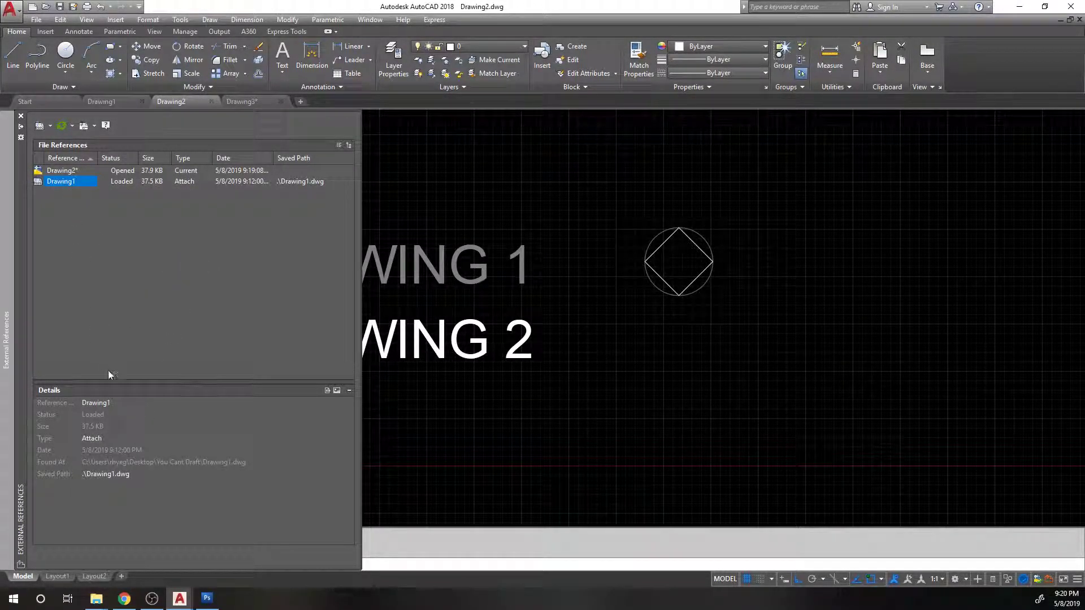
right_click(62, 183)
left_click(92, 238)
Reload the changed Drawing2 reference in Drawing3 and widen the reference list's column to read the full Reference Name heading.
left_click(242, 101)
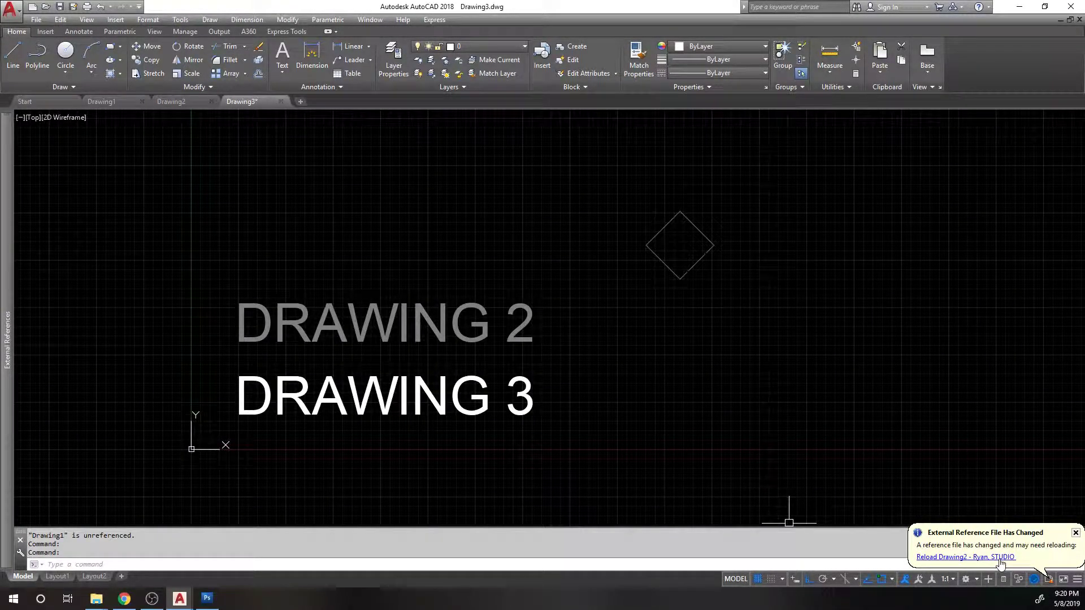
left_click(1000, 558)
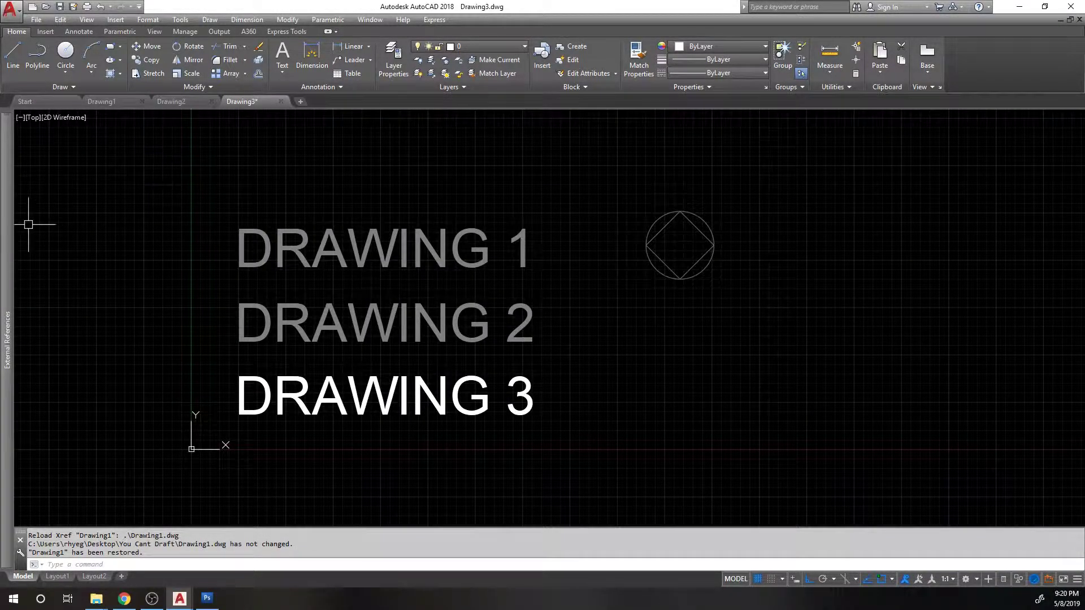
mouse_move(6, 229)
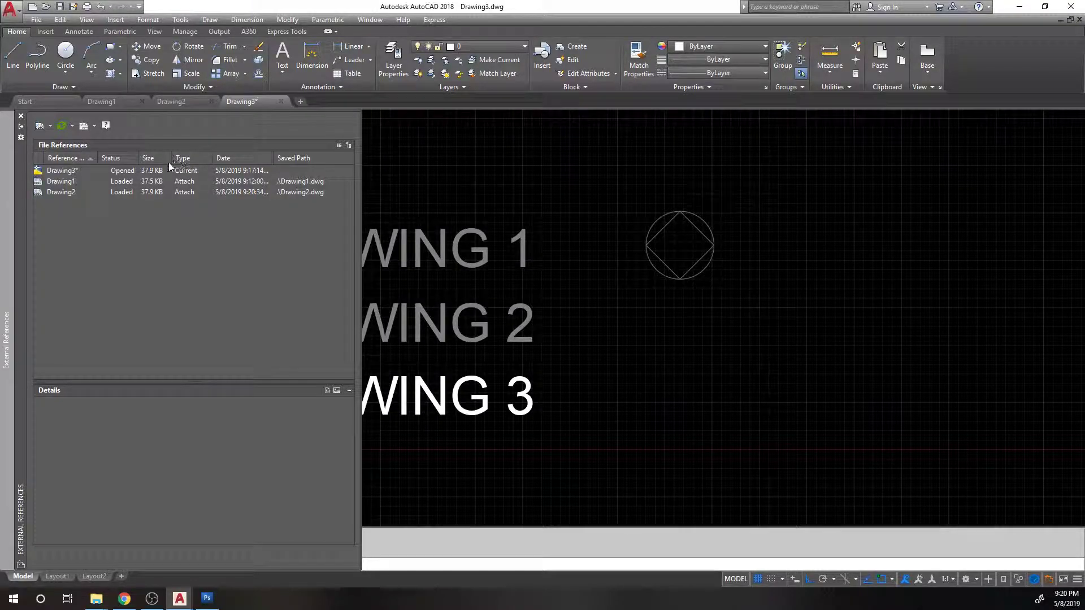
left_click_drag(100, 160, 115, 160)
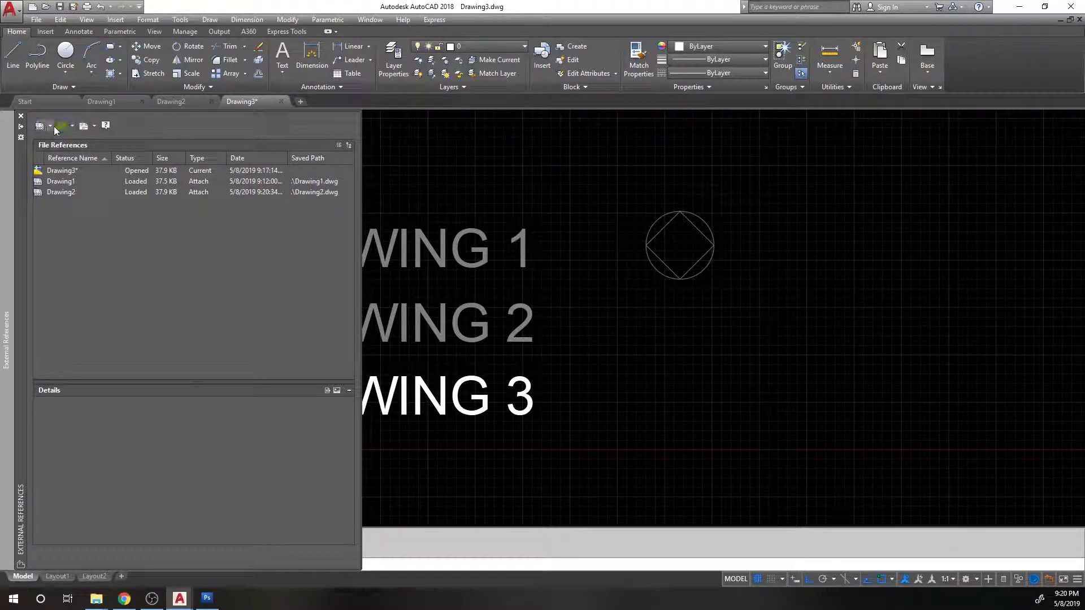
Review the file types that can be attached to Drawing3, and reload all of its references.
left_click(54, 128)
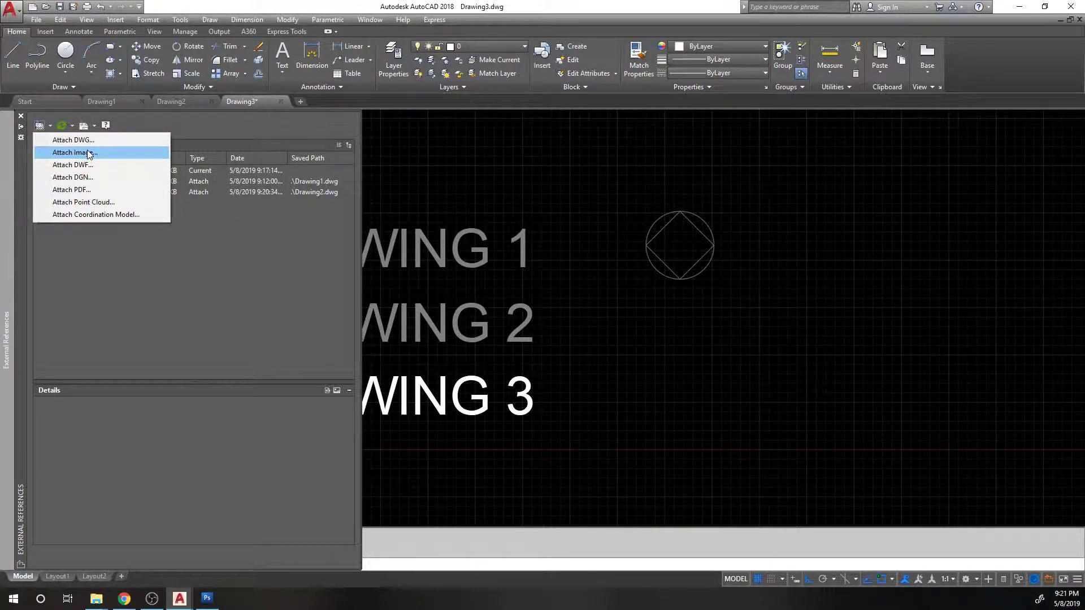
left_click(149, 121)
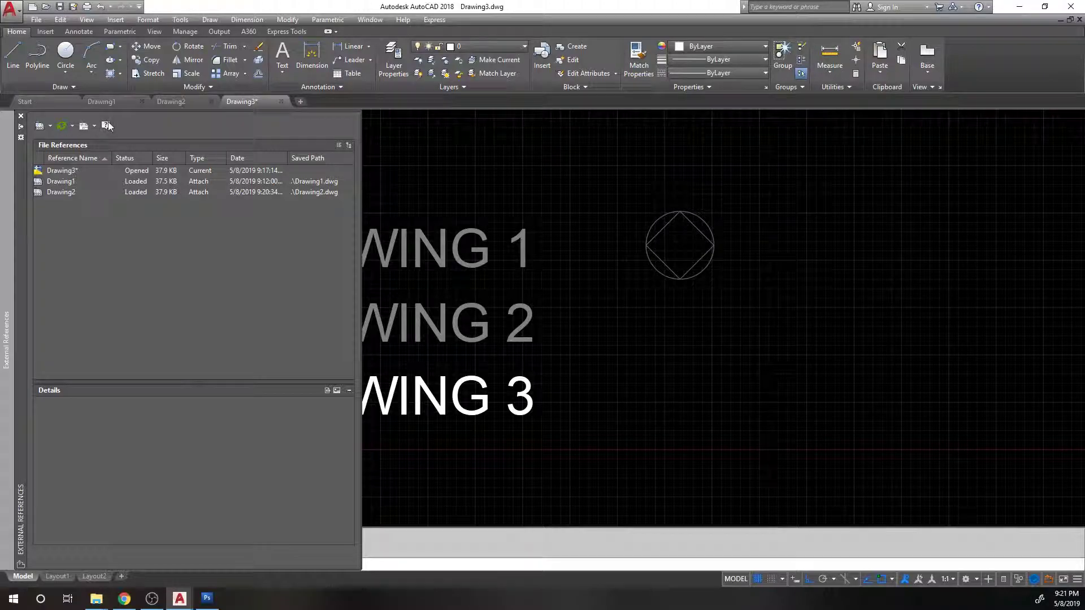
left_click(72, 127)
mouse_move(97, 182)
left_click(71, 125)
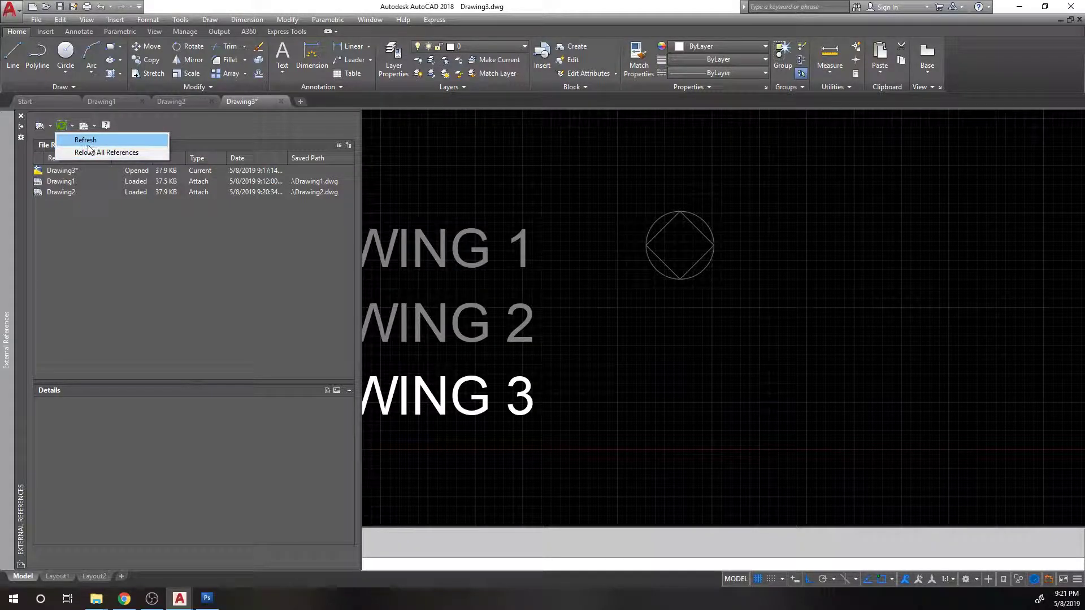
left_click(90, 152)
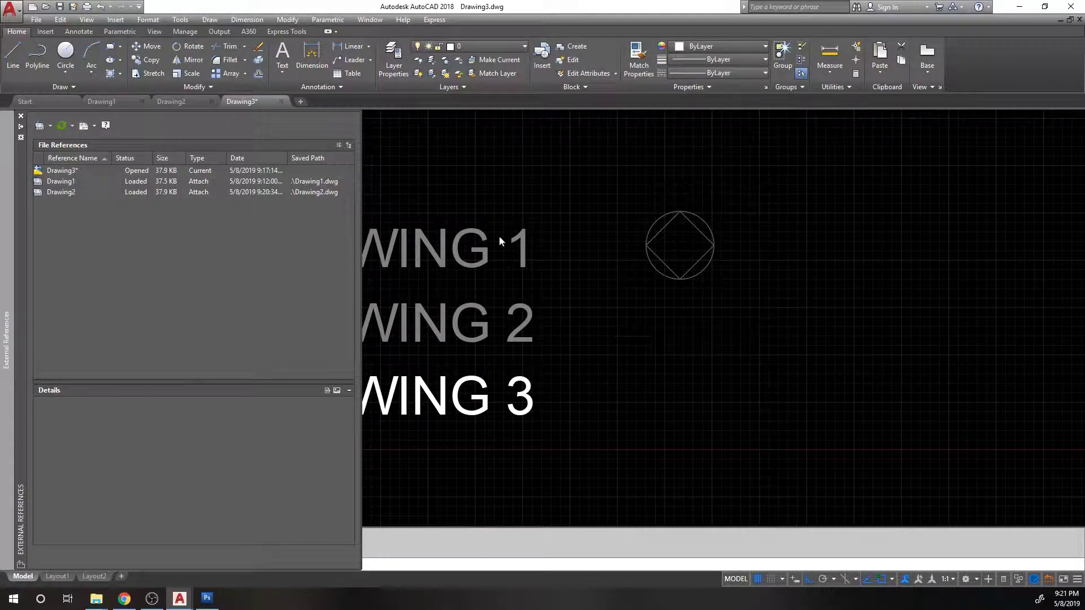
Examine the refresh choices and the tooltip style options offered for the external references list.
left_click(71, 125)
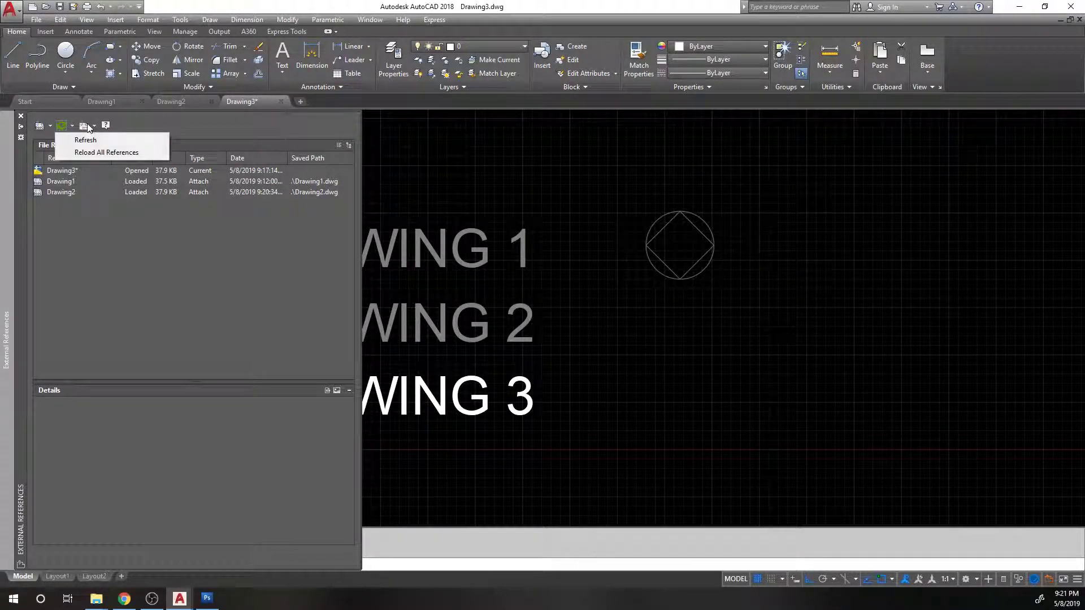
left_click(106, 125)
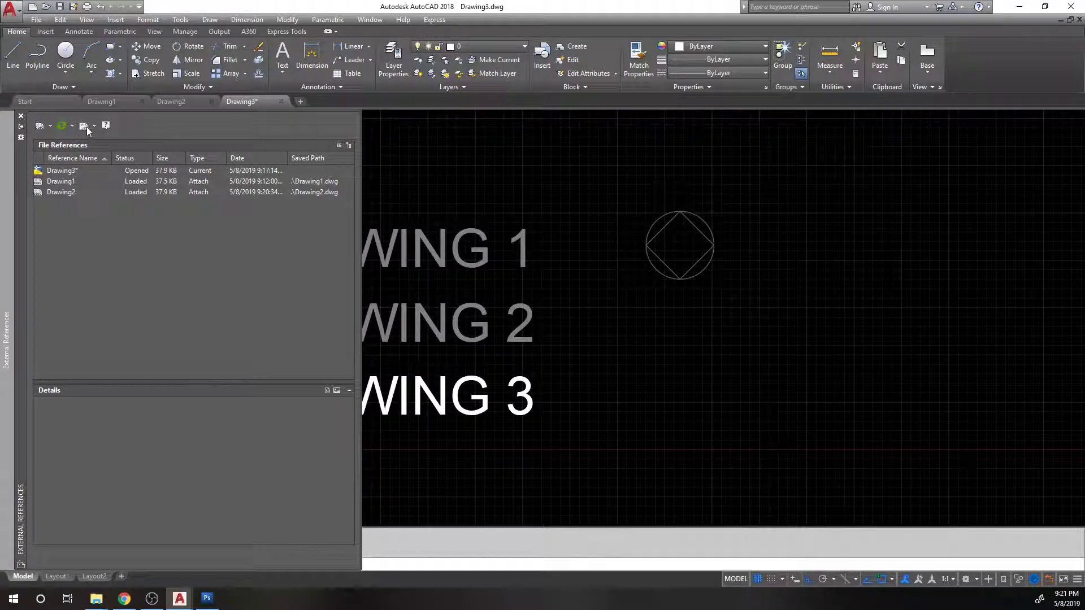
right_click(86, 127)
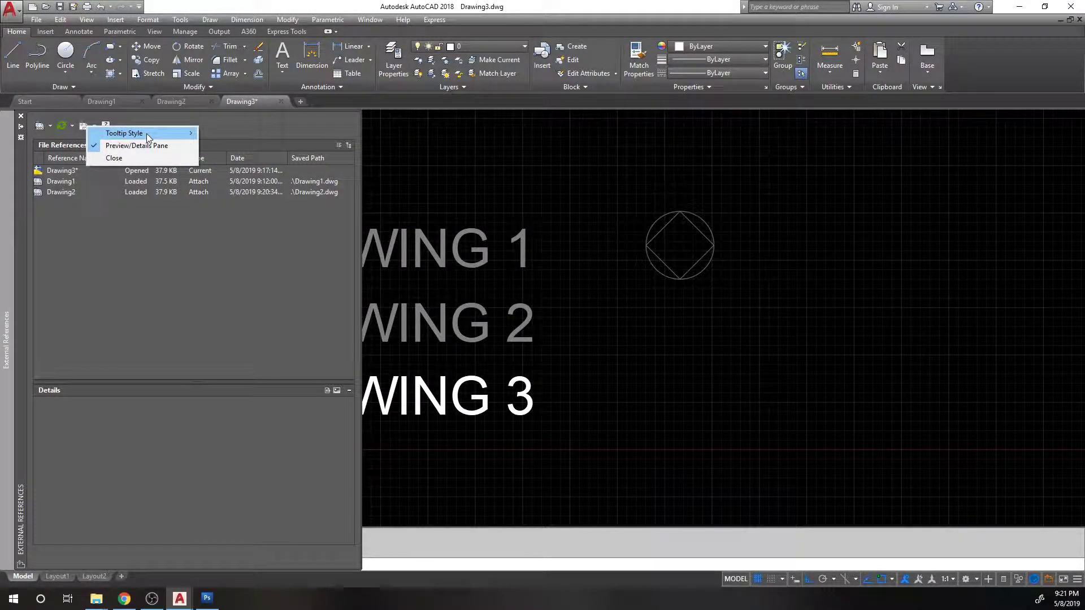
mouse_move(147, 133)
right_click(185, 127)
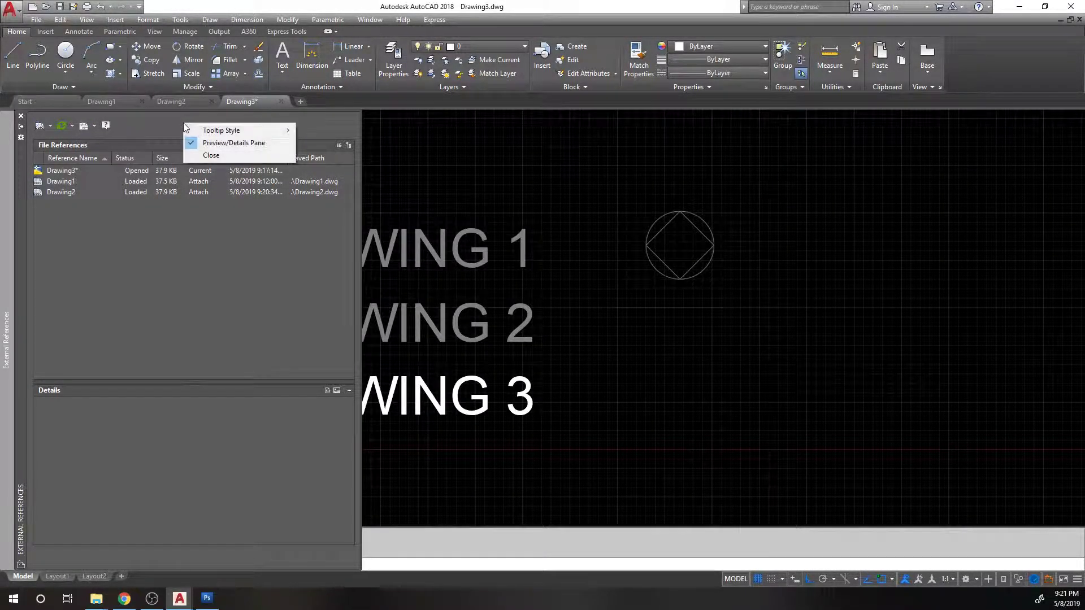
right_click(82, 125)
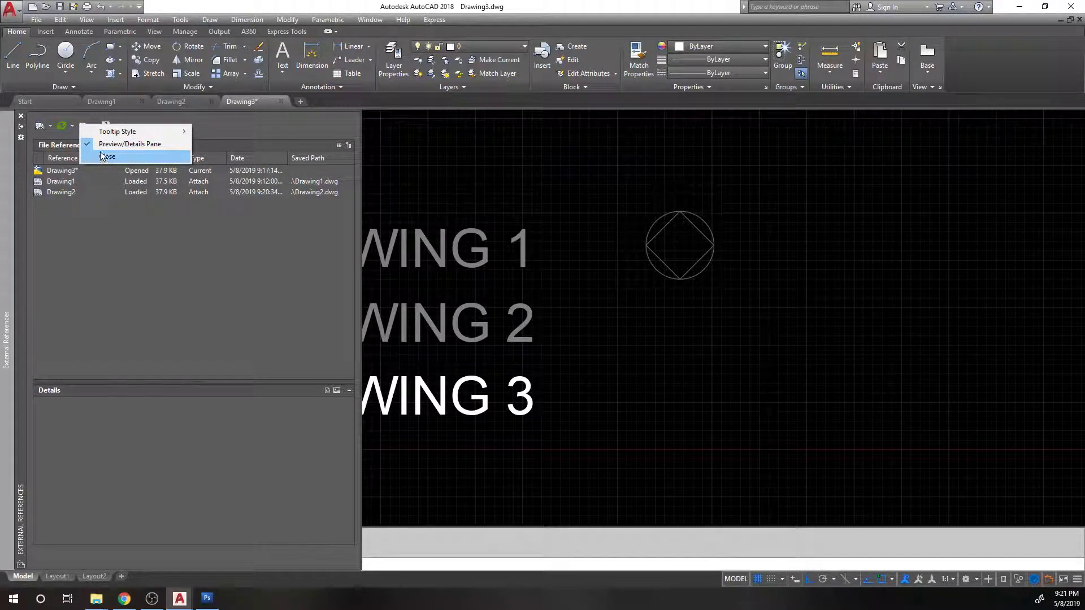
mouse_move(107, 135)
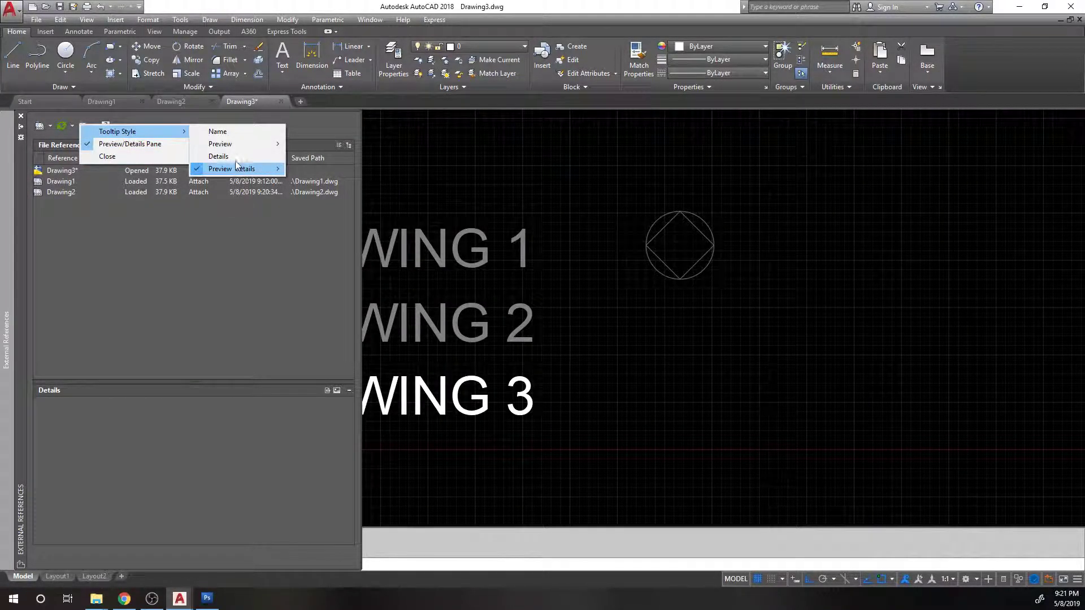
left_click(144, 123)
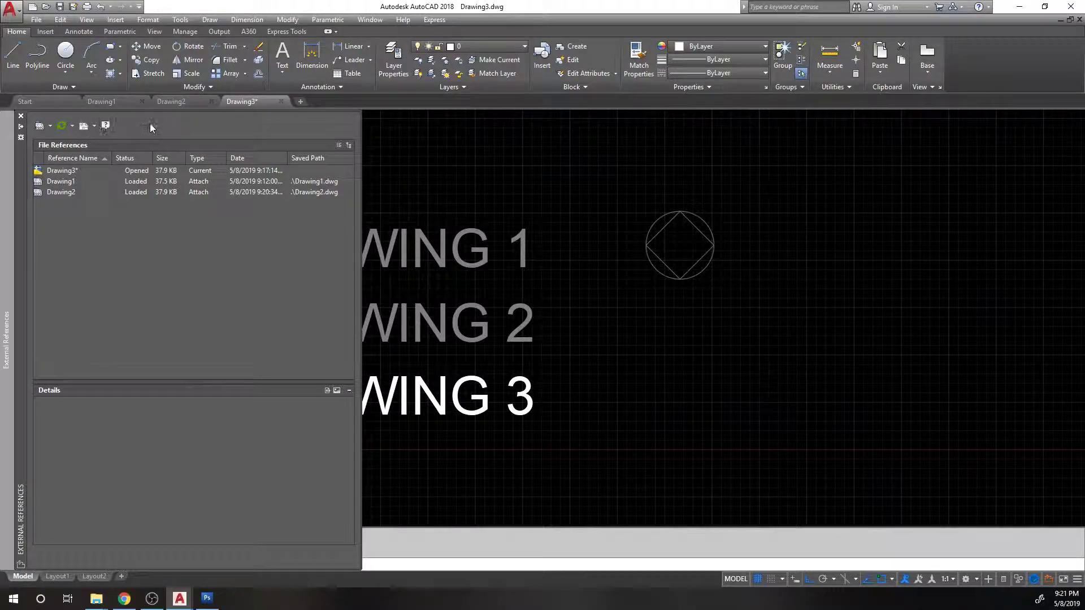
Compare the tree view and the list view of Drawing3's references, ending in the list view.
left_click(348, 145)
left_click(339, 146)
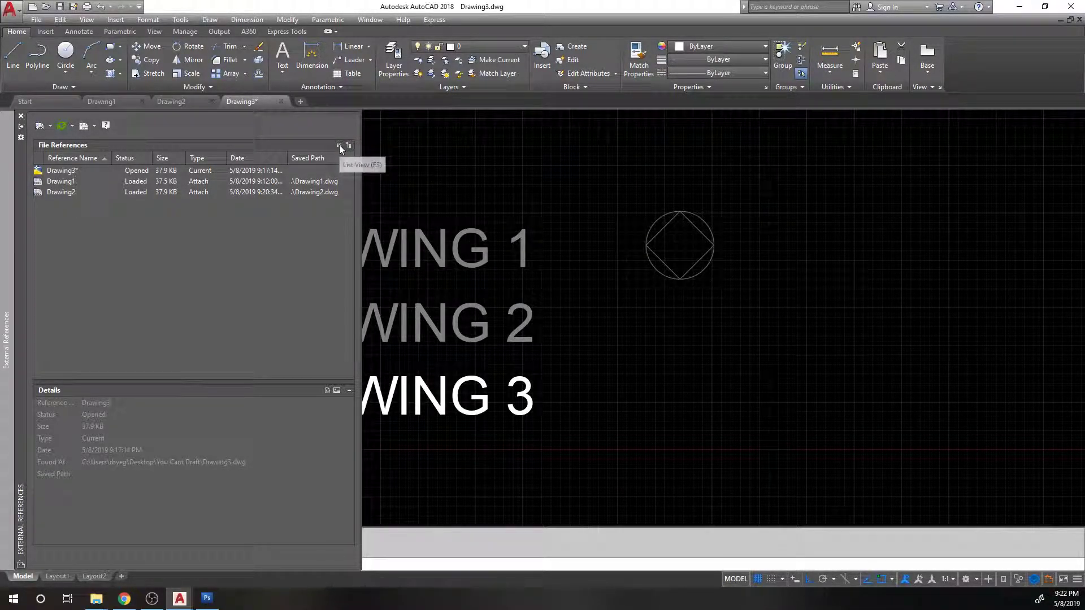
left_click(348, 145)
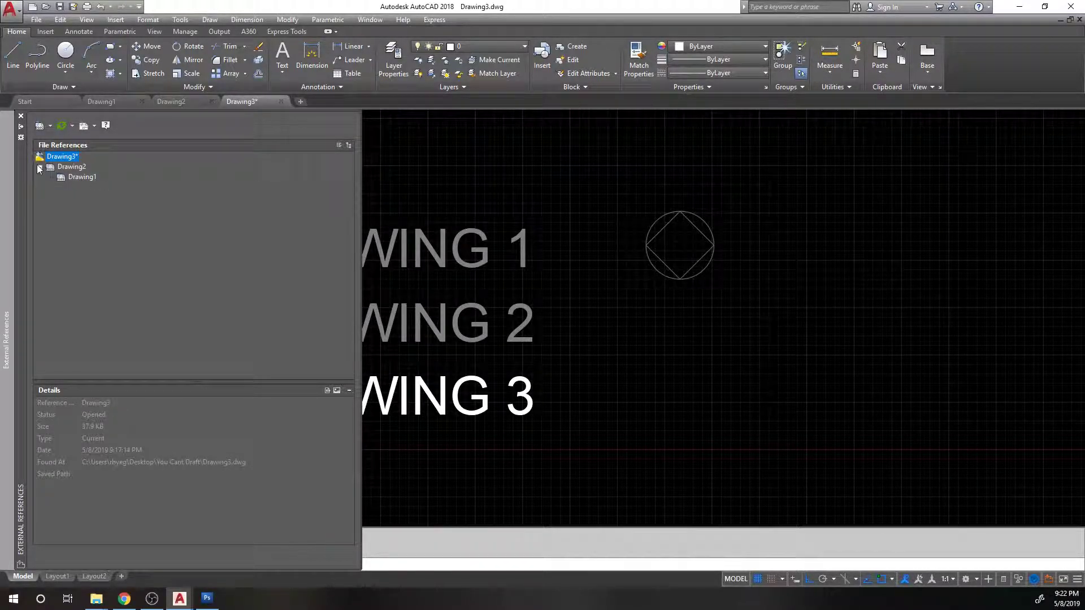
left_click(339, 146)
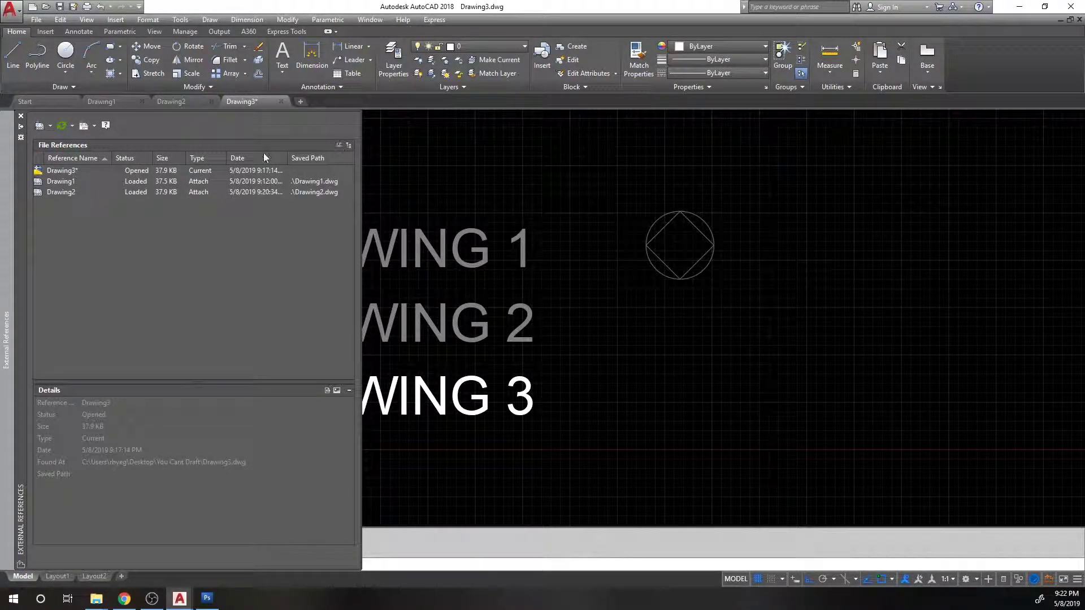
Select Drawing2 and Drawing1 in the reference list to check which geometry each contains, and clear the selection.
left_click(61, 191)
left_click(66, 184)
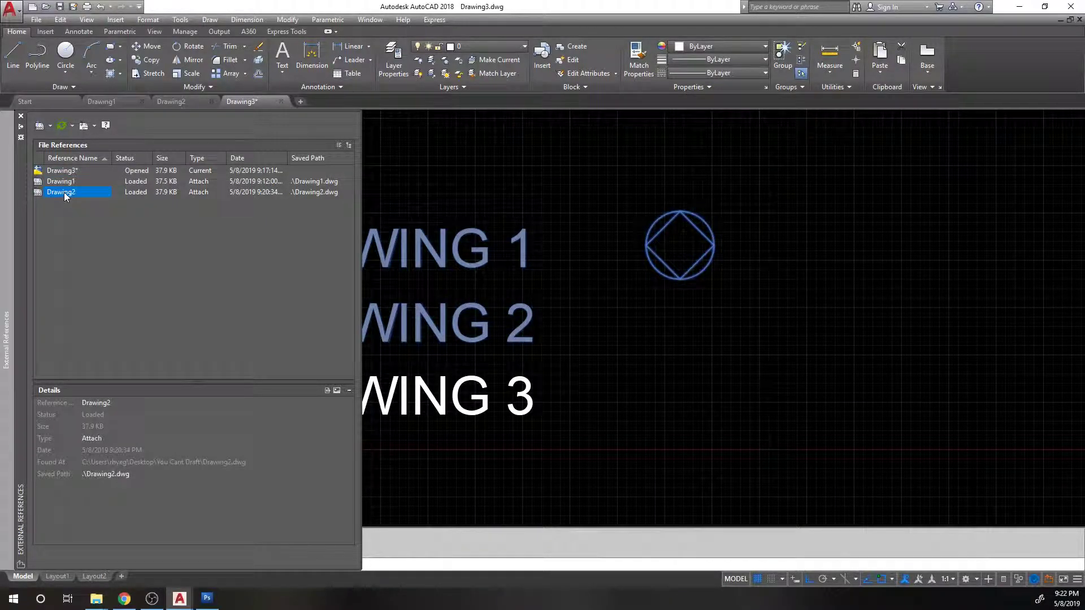
left_click(97, 263)
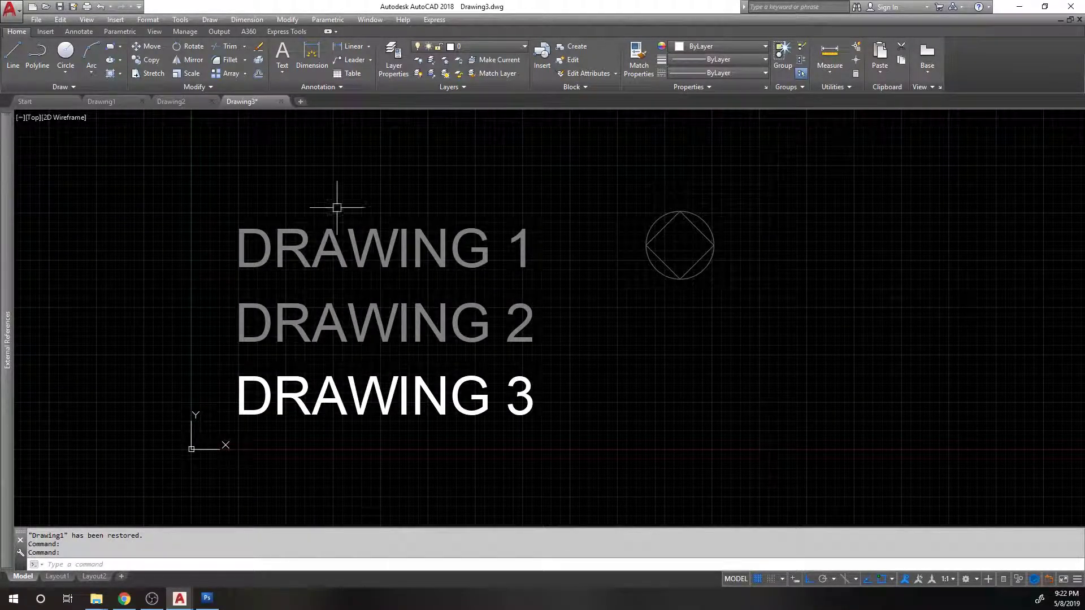
Show Drawing3's references as a tree and select Drawing2 and its nested Drawing1 to compare their highlighted geometry.
mouse_move(7, 206)
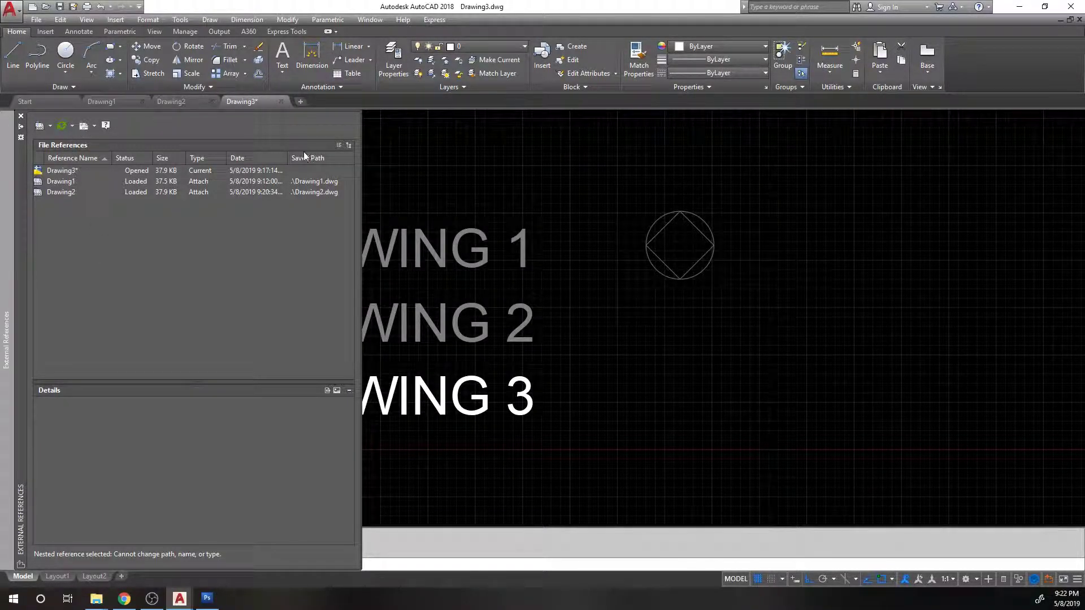
left_click(349, 145)
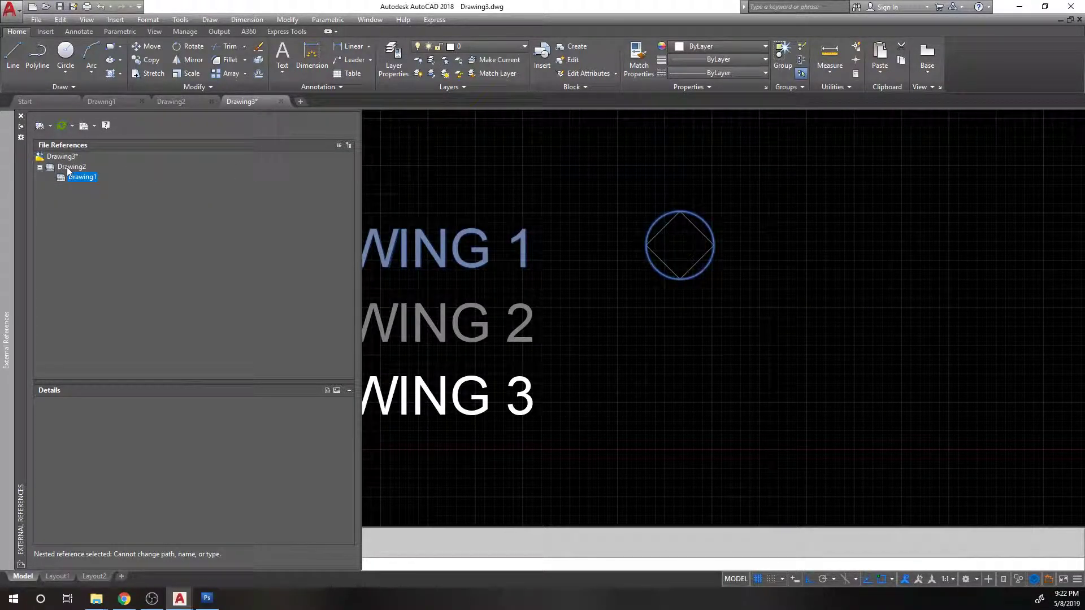
left_click(108, 174)
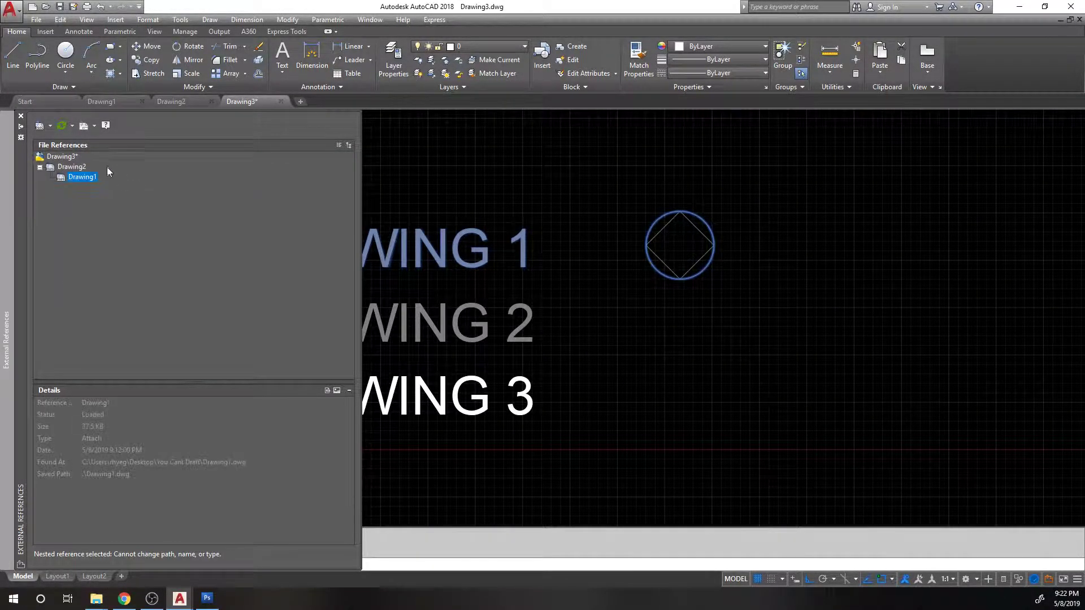
left_click(71, 167)
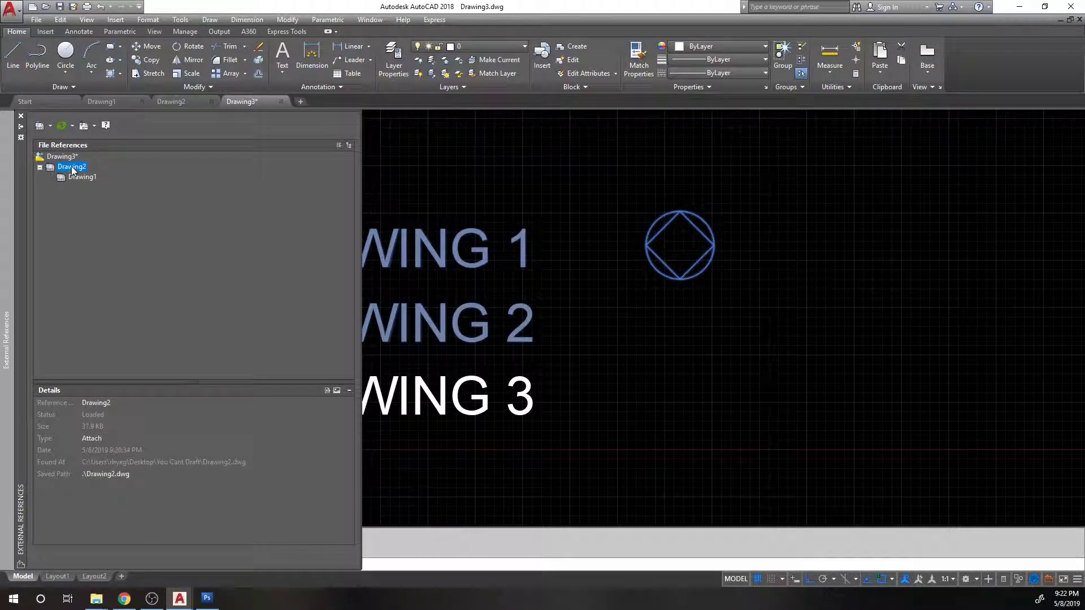
left_click(77, 177)
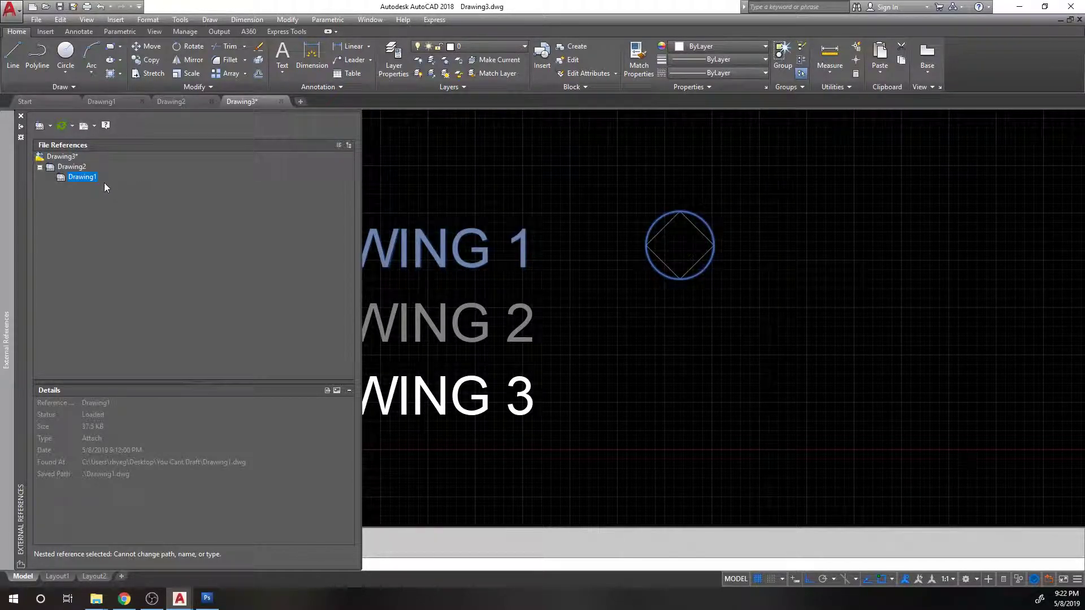
Compare the commands available for the nested Drawing1 reference with those for Drawing2, without applying any.
right_click(84, 178)
left_click(181, 164)
right_click(64, 167)
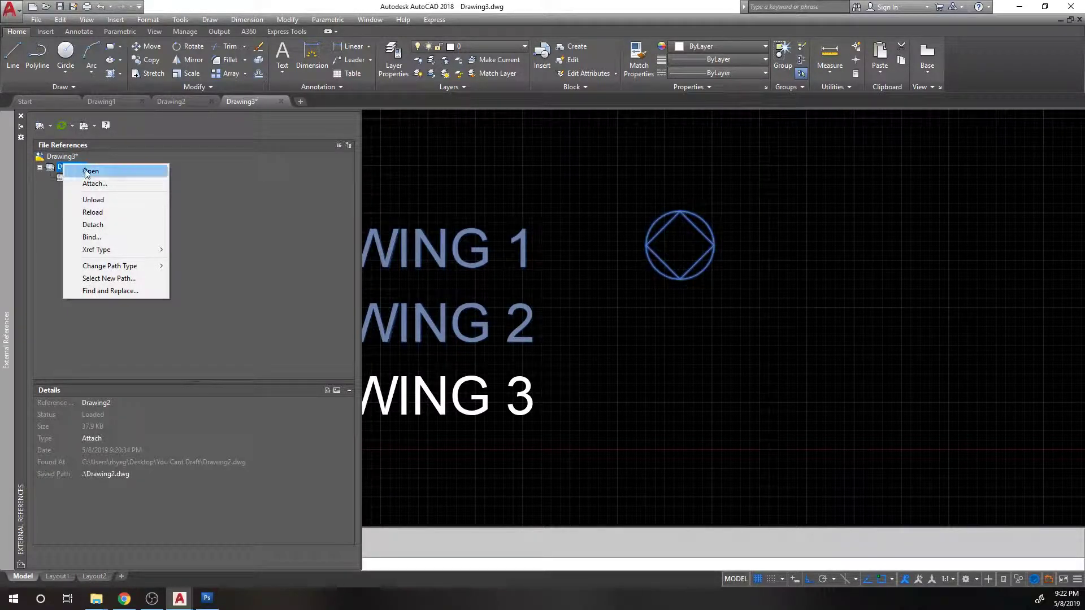
left_click(102, 225)
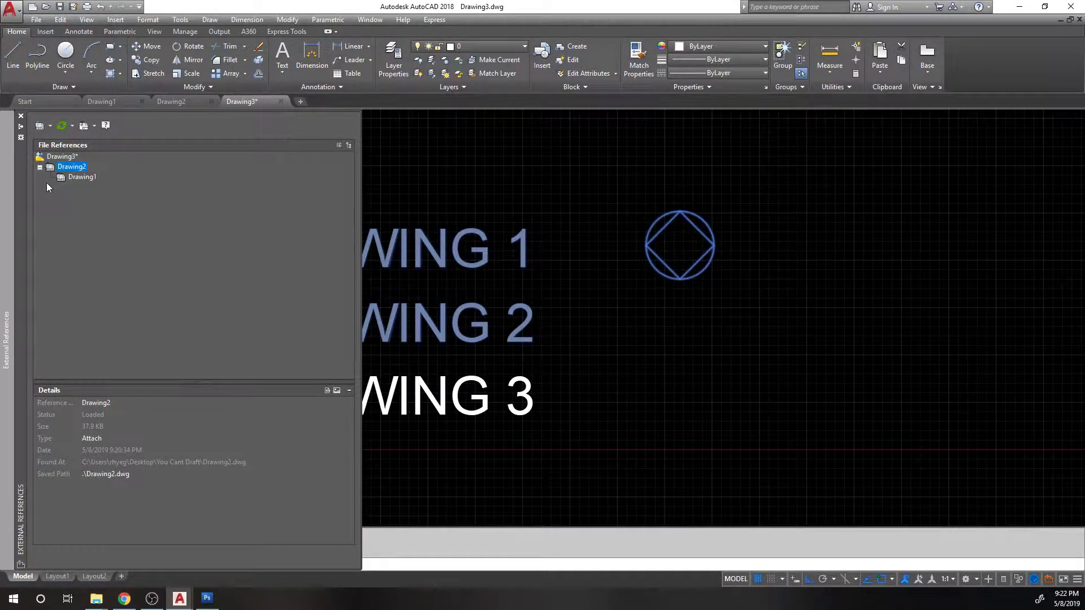
right_click(87, 177)
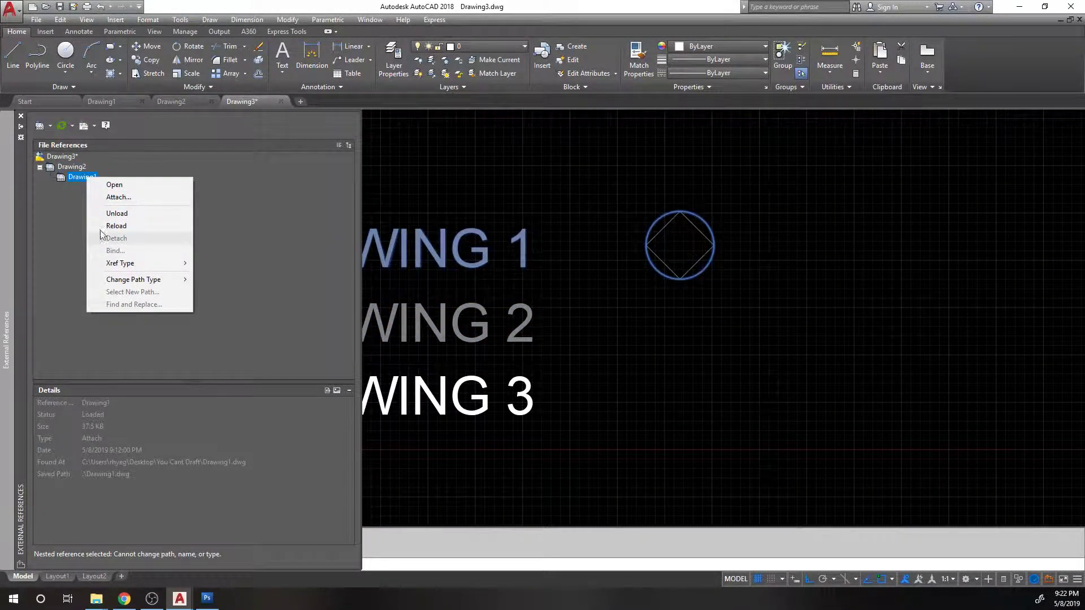
left_click(74, 180)
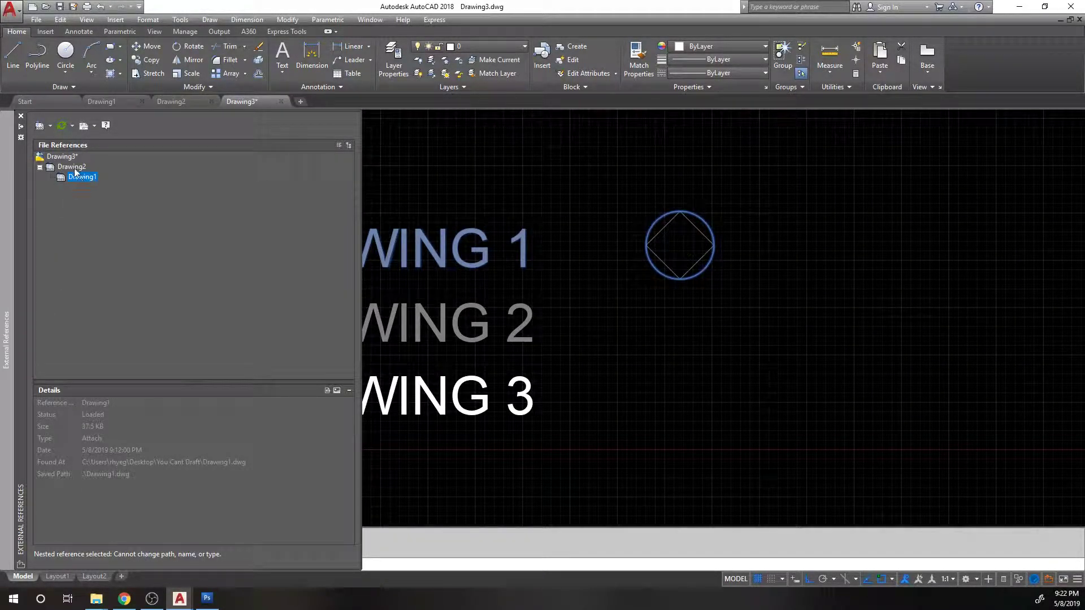
Show Drawing3's references as a list and check the commands available for the nested Drawing1, without applying any.
left_click(338, 145)
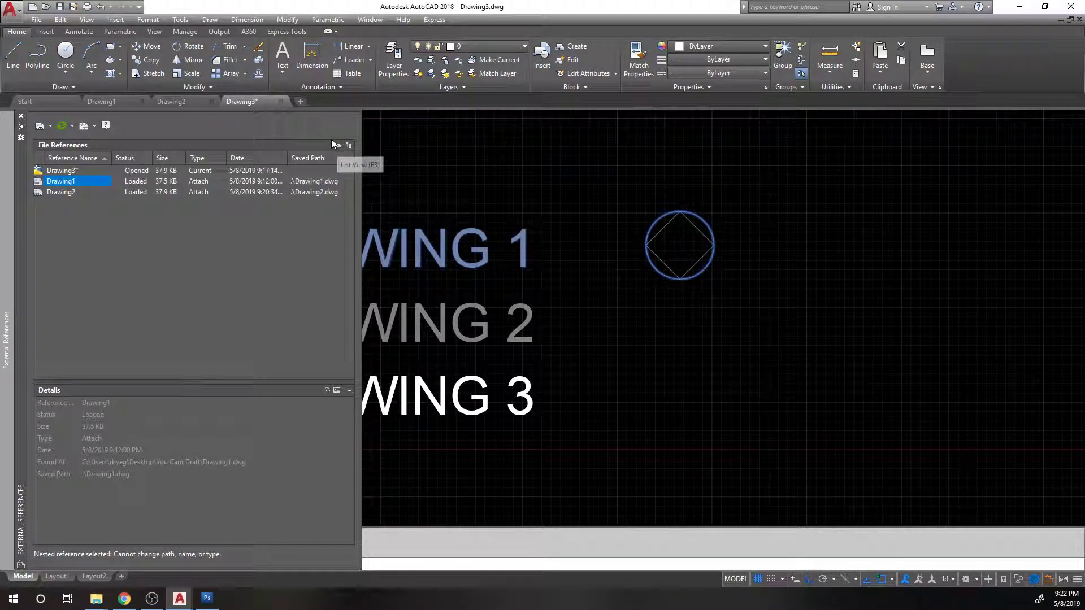
right_click(58, 182)
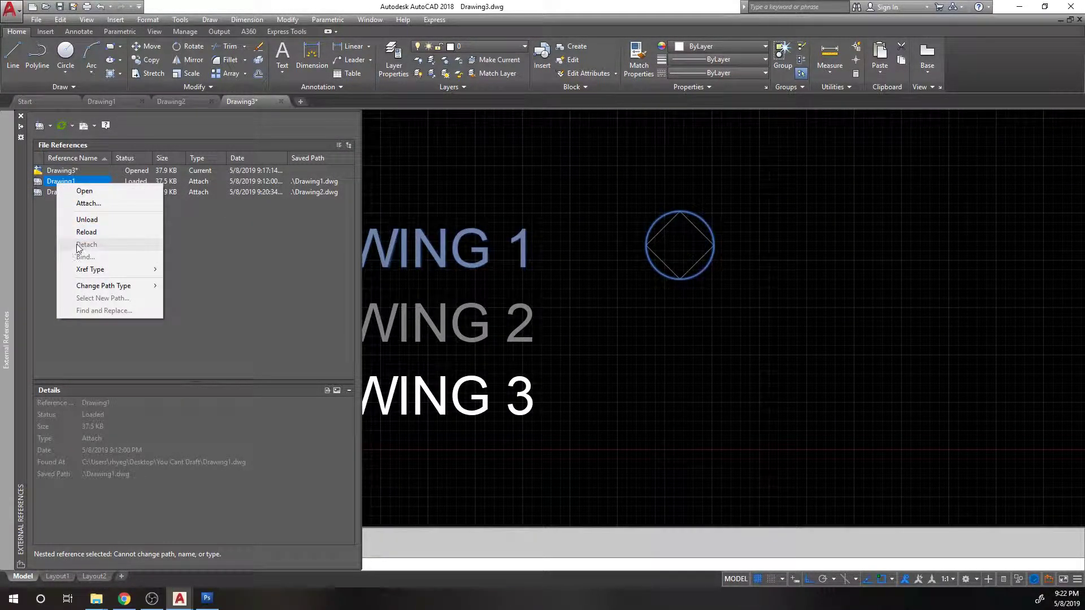
left_click(51, 210)
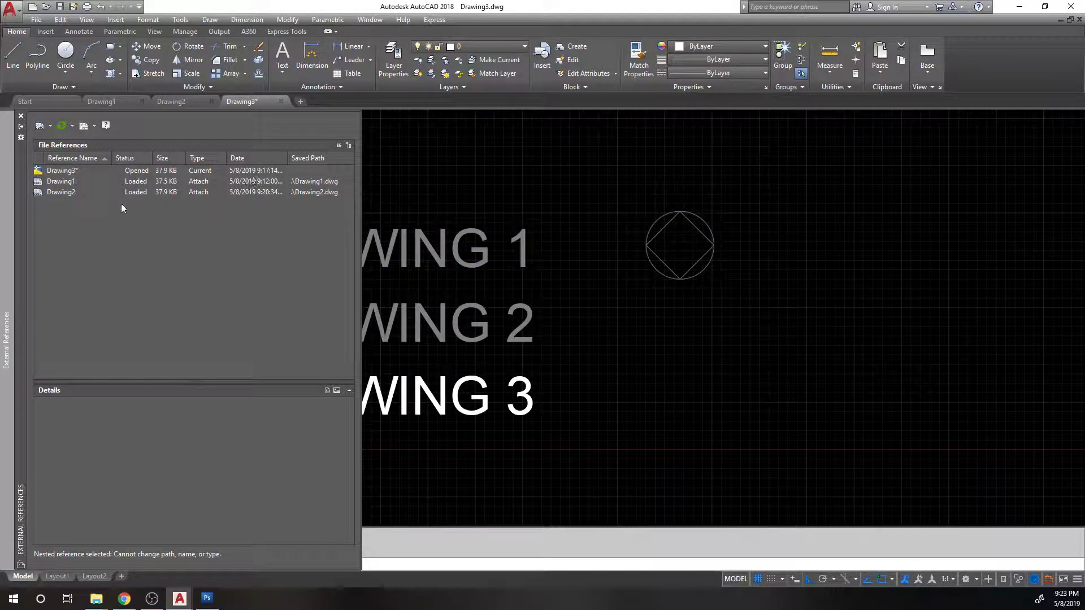
Examine Drawing2 and nested Drawing1 in the tree view, highlight both together in the list view, and clear the selection.
left_click(349, 145)
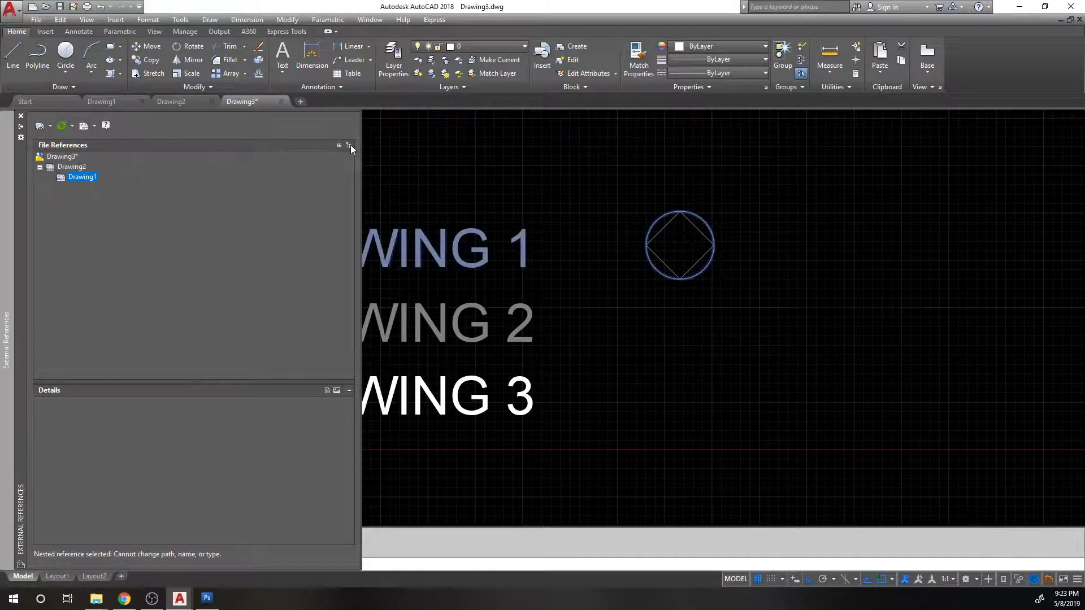
left_click(76, 166)
left_click(81, 177)
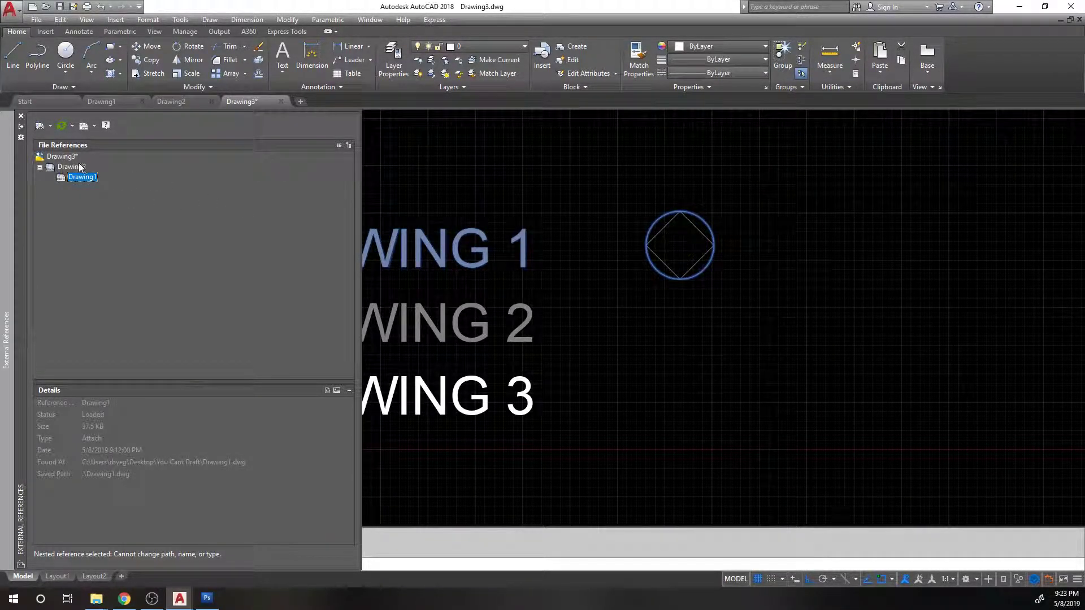
left_click(348, 144)
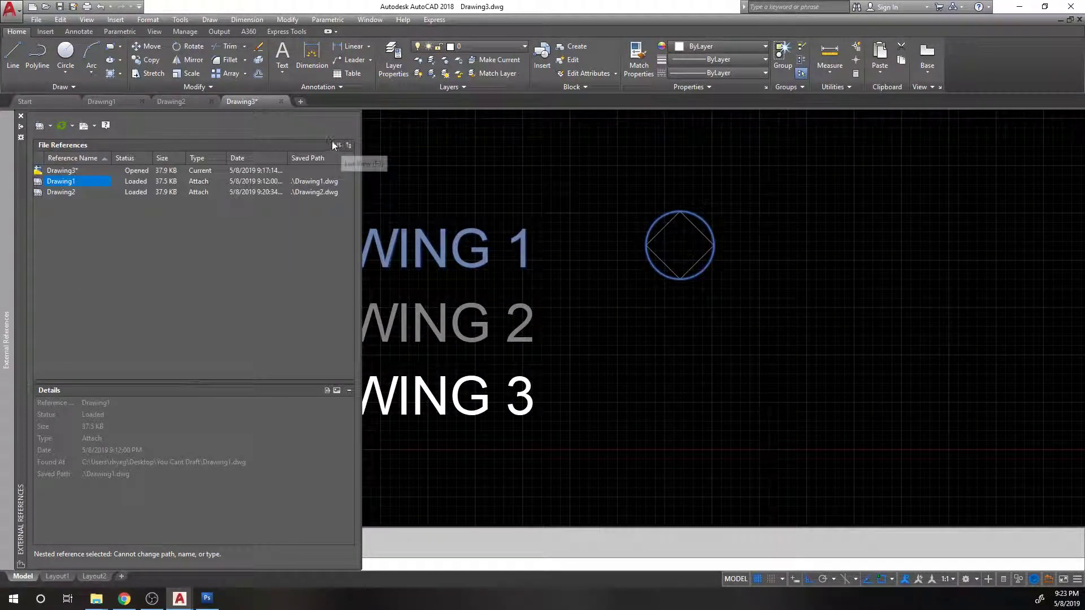
left_click(66, 192, "ctrl")
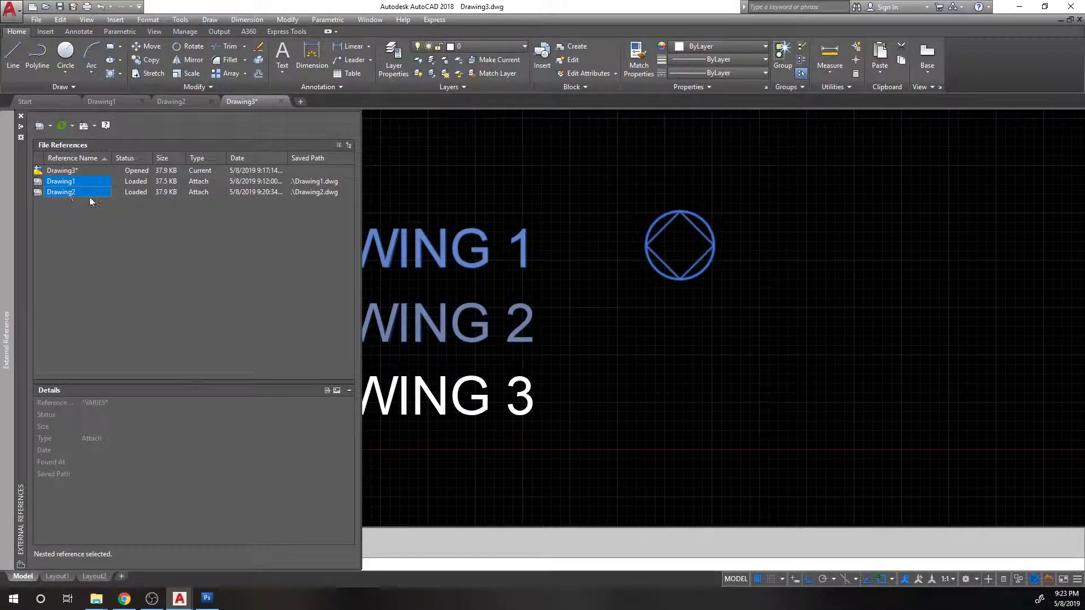
left_click(112, 223)
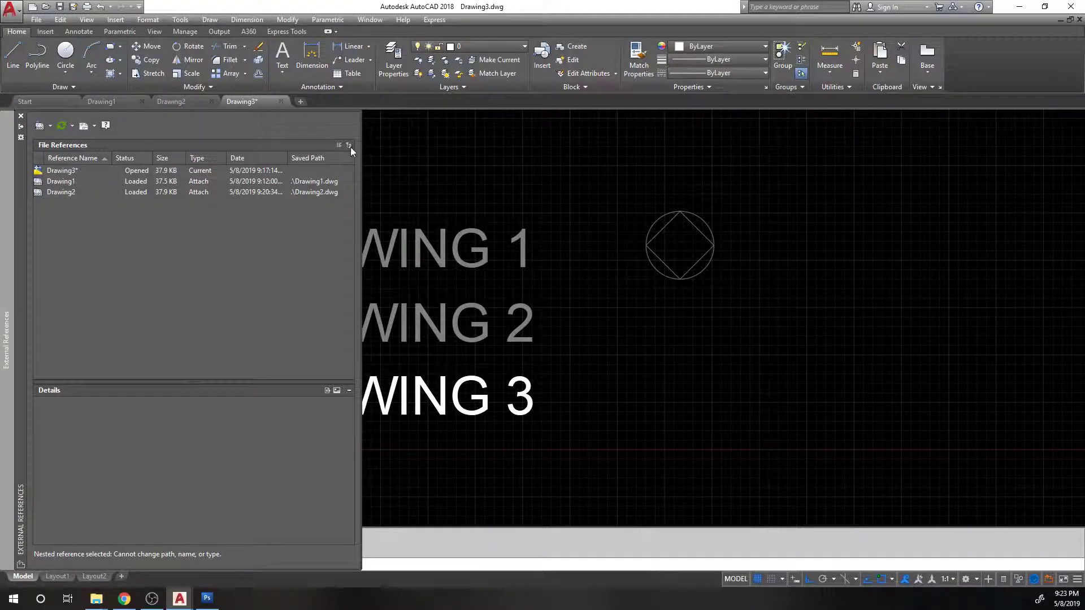
Review the reference tree again, return to the list view, and inspect the details of Drawing3 and Drawing1.
left_click(349, 145)
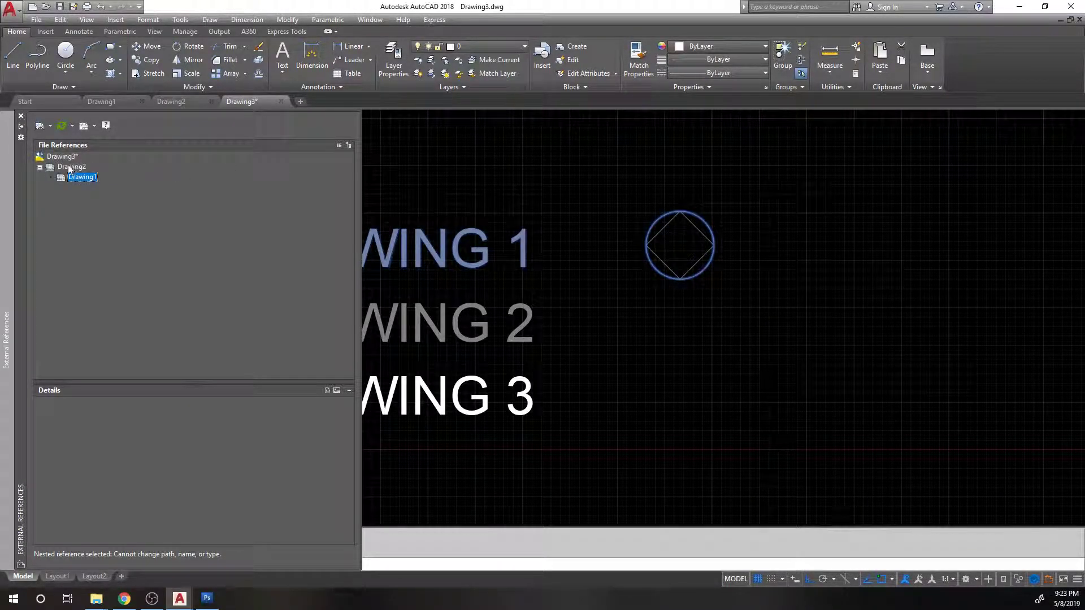
left_click(337, 145)
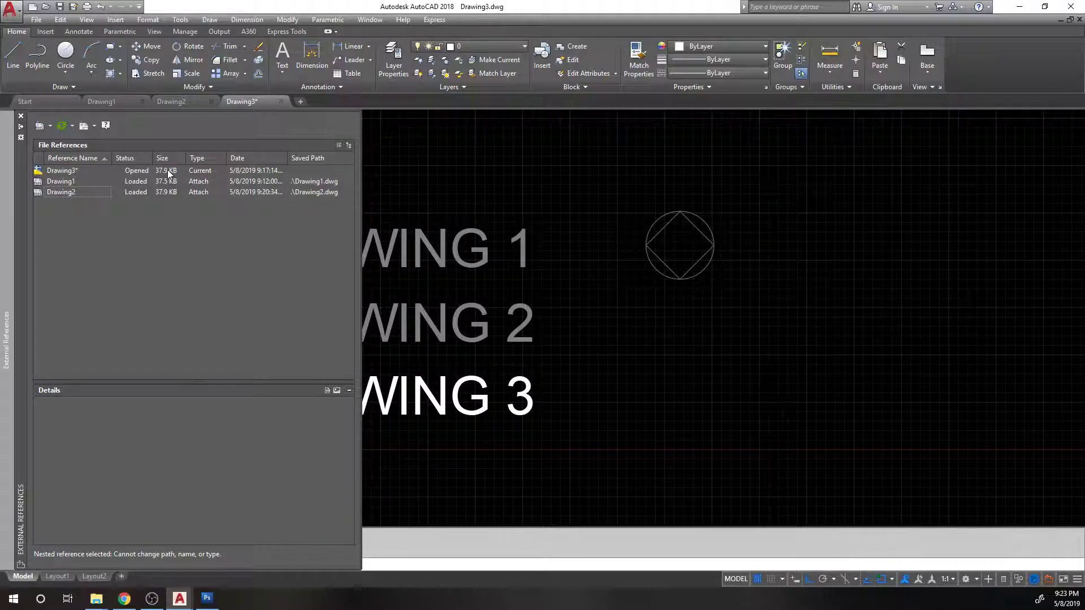
mouse_move(167, 170)
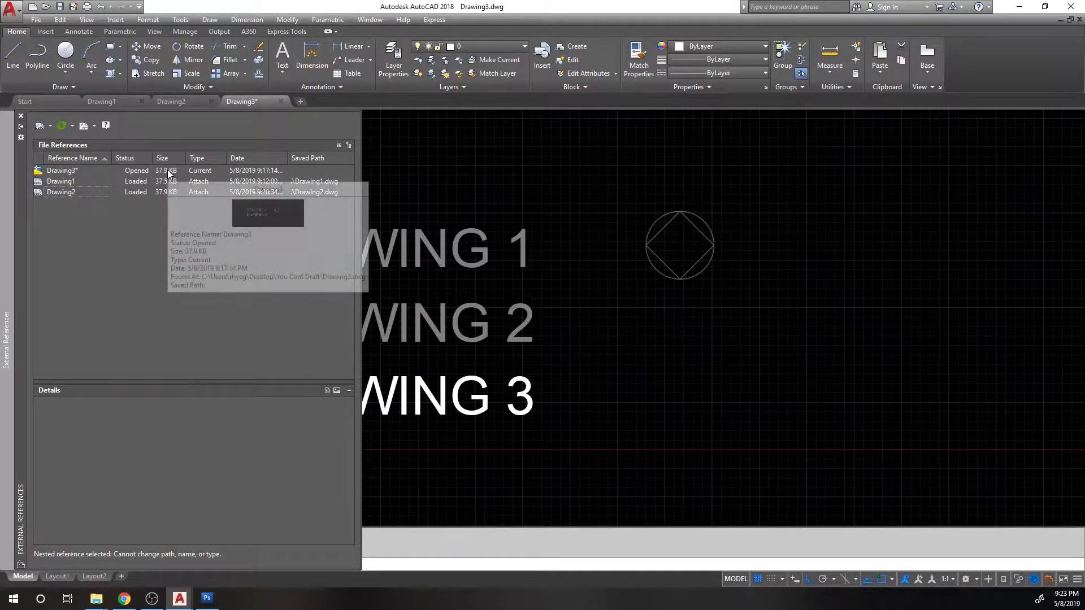
left_click(201, 180)
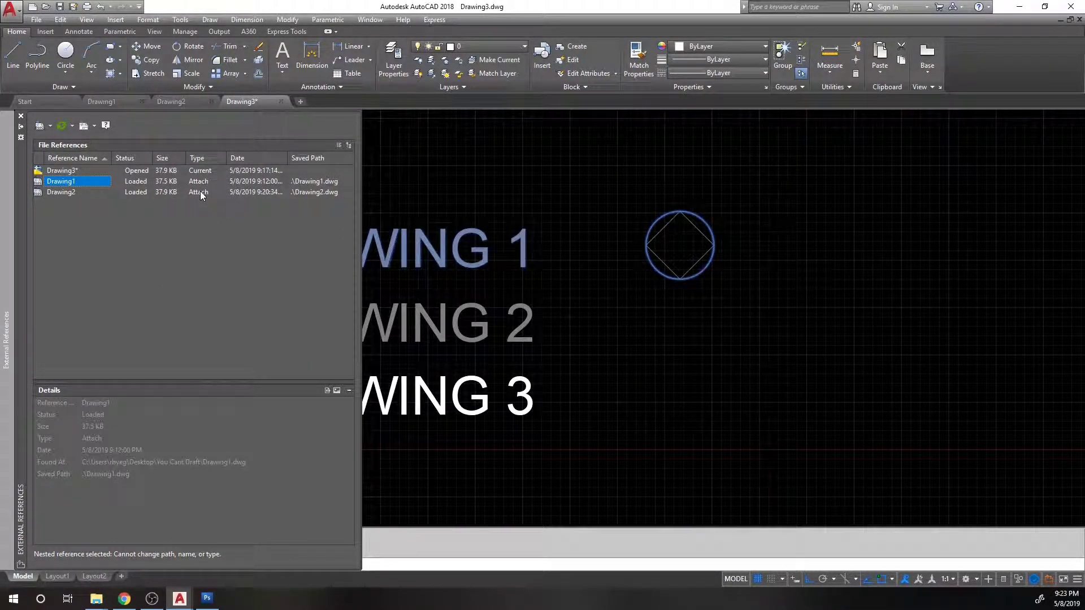
Change Drawing2's reference type to Overlay and set it back to Attach.
left_click(65, 194)
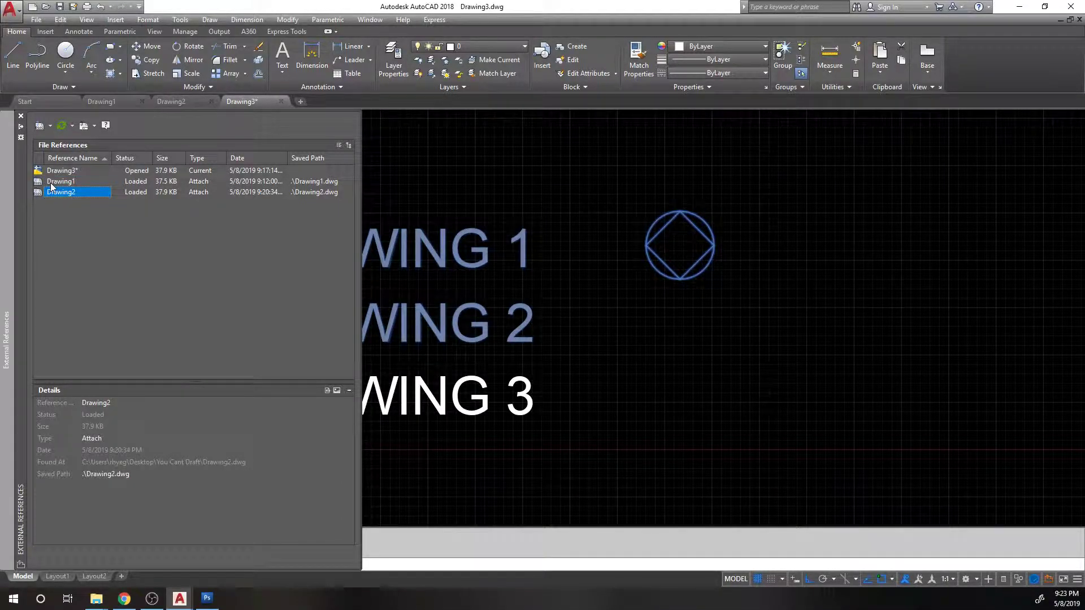
left_click(99, 441)
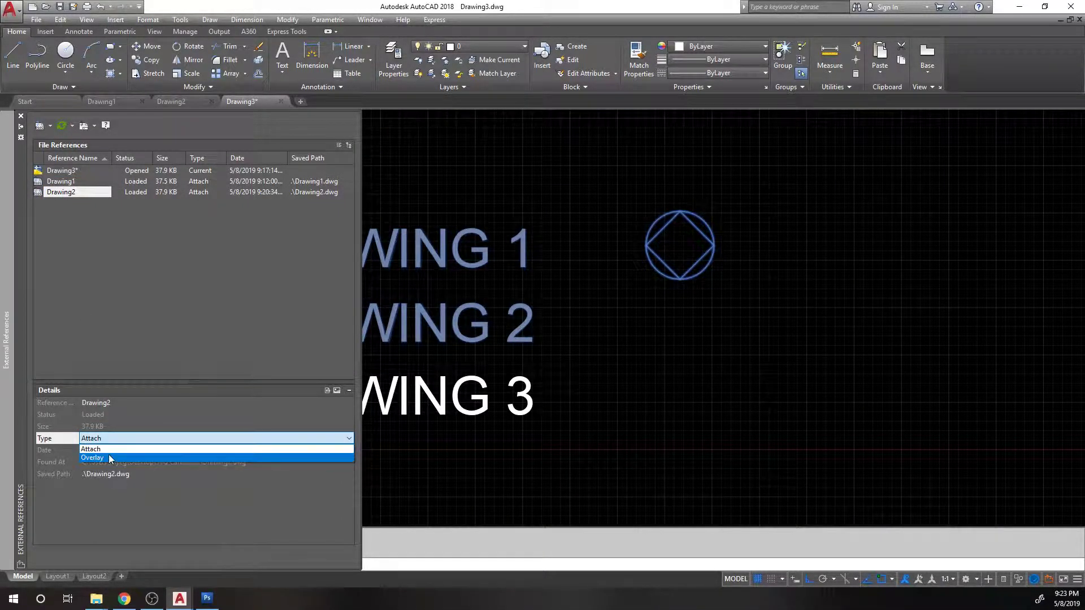
left_click(108, 454)
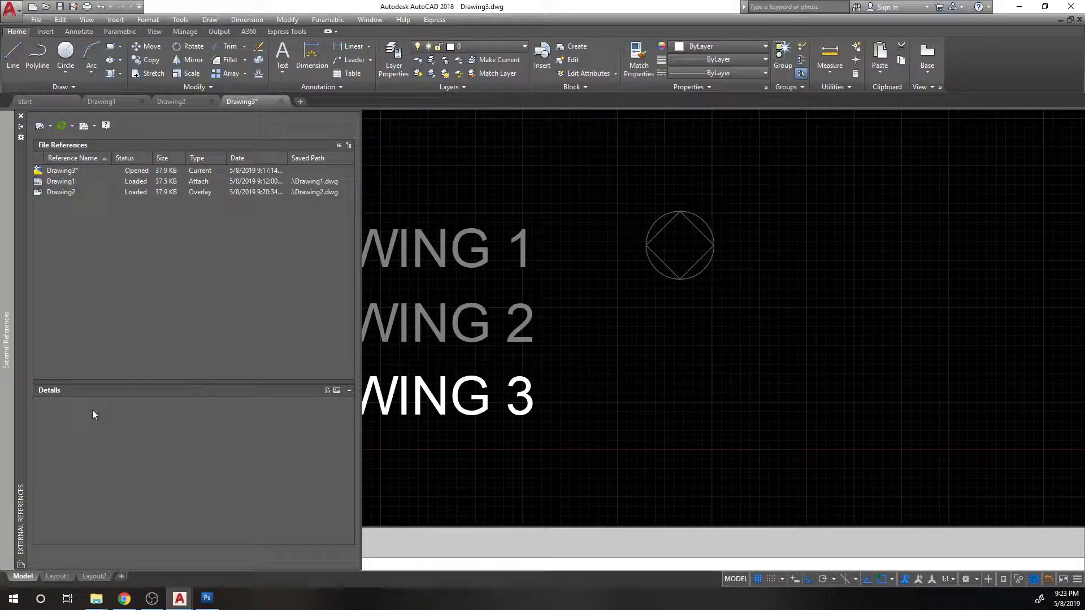
left_click(106, 439)
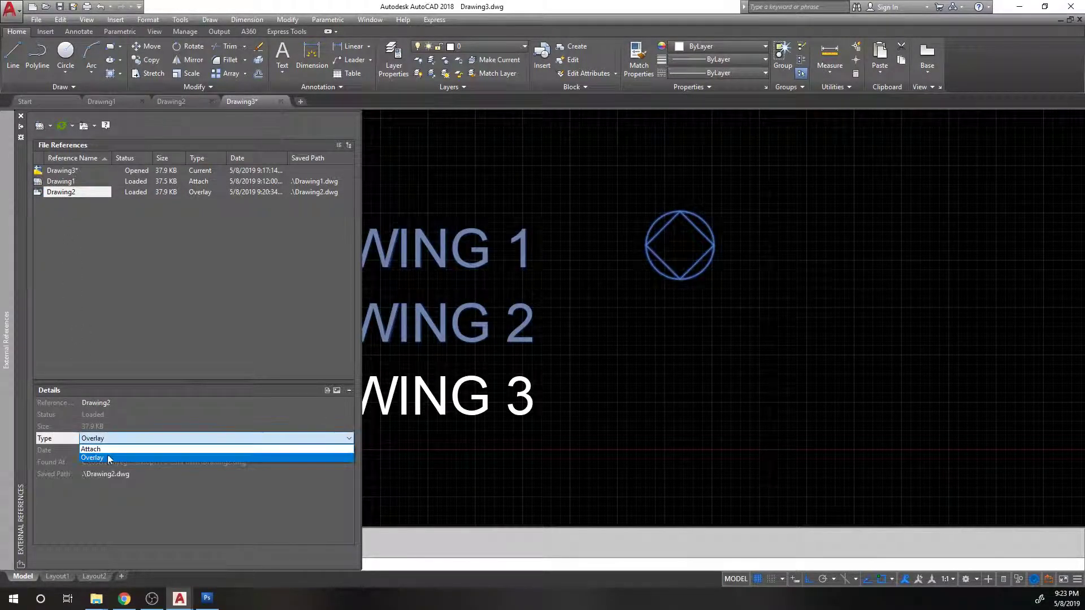
left_click(107, 451)
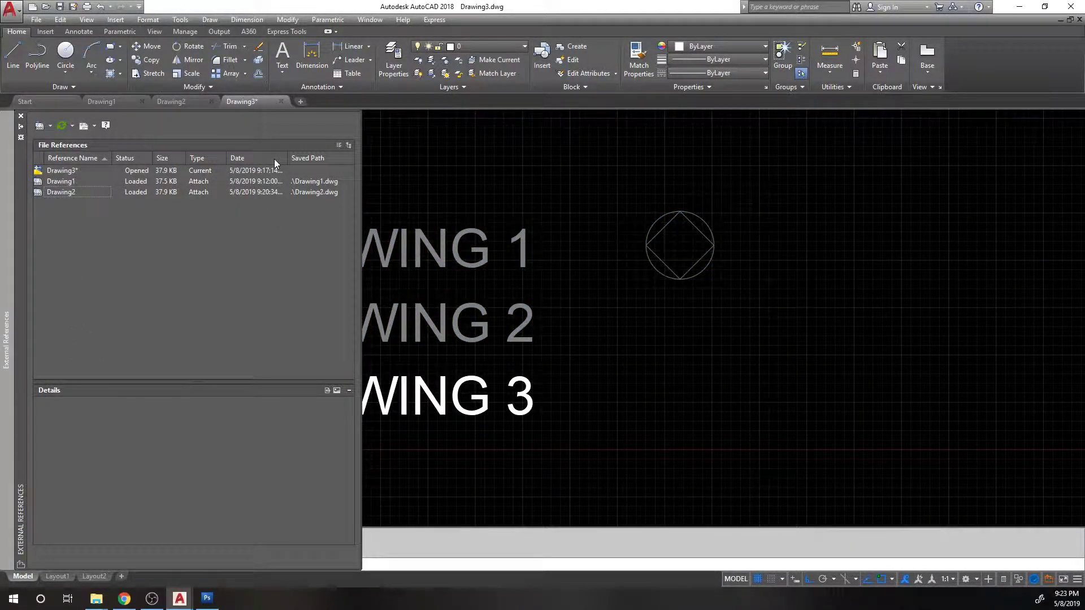
Check Drawing1's saved path, and examine Drawing1 and Drawing2 with the preview shown instead of the details.
left_click(304, 182)
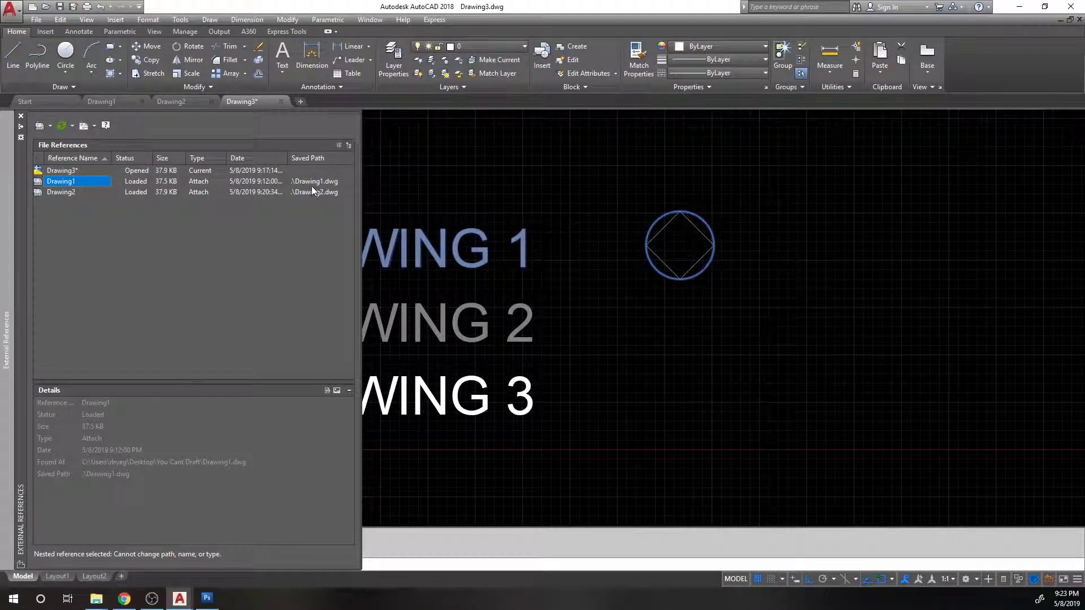
mouse_move(296, 190)
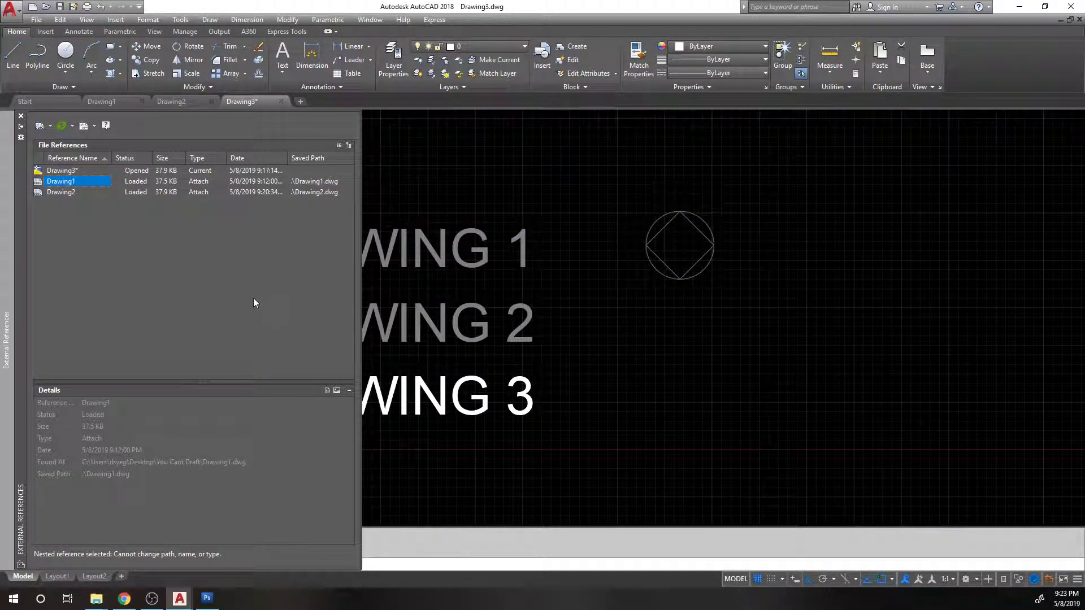
left_click(338, 391)
left_click(67, 185)
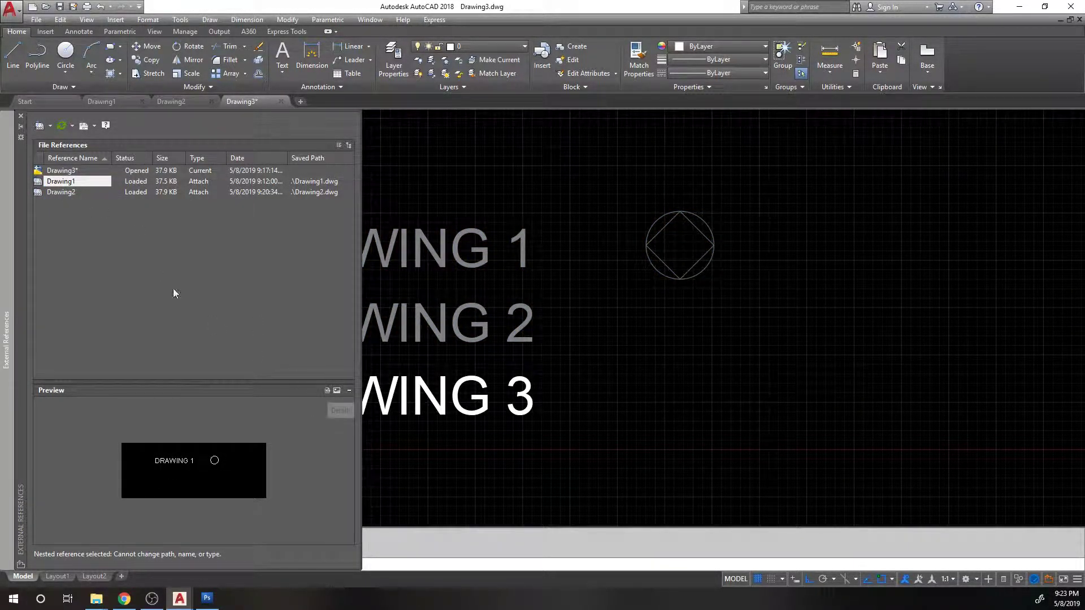
left_click(65, 192)
left_click(60, 180)
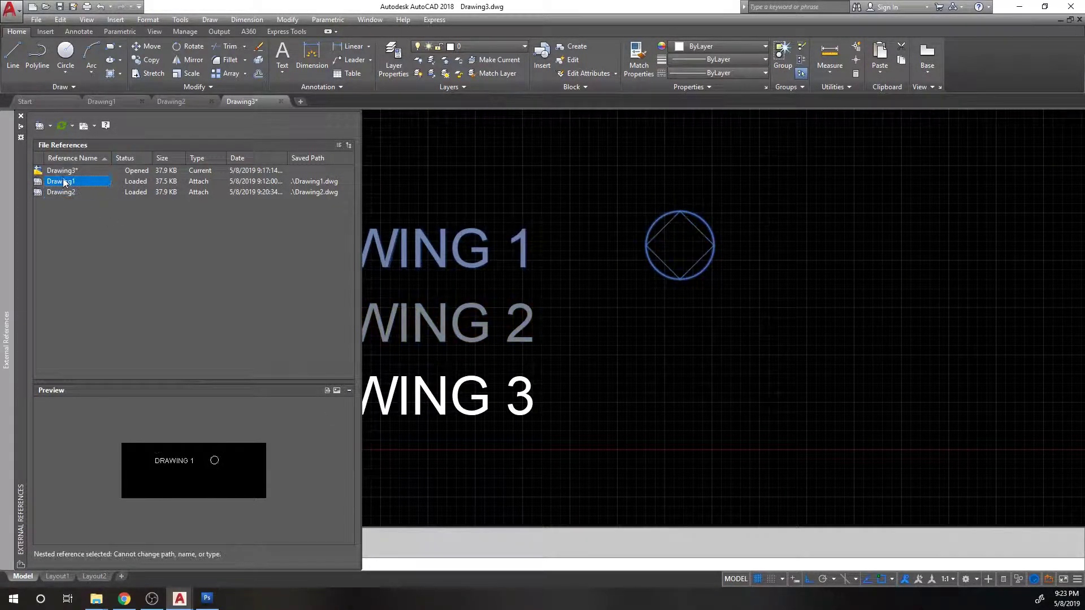
Return from the preview to the details, collapse them while checking Drawing2 and Drawing1 in the list, and expand them again.
left_click(335, 390)
left_click(327, 391)
left_click(349, 392)
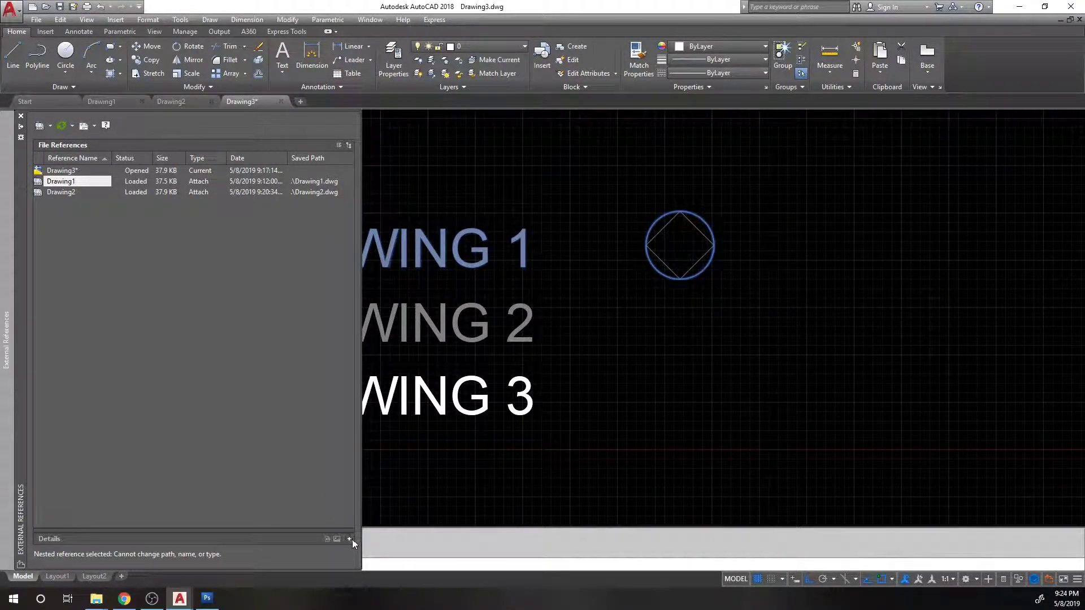
left_click(60, 193)
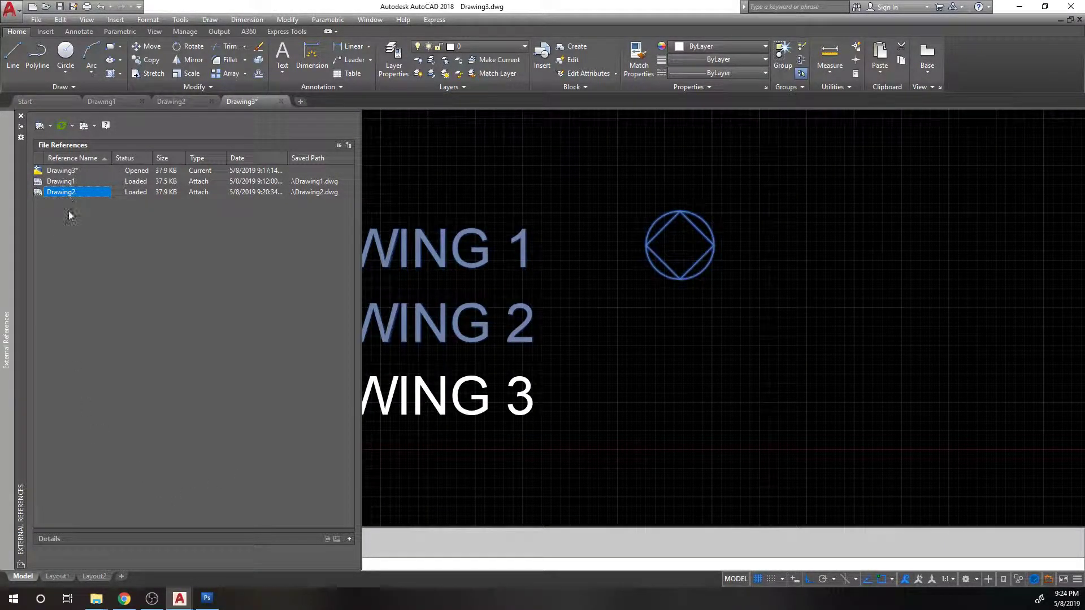
left_click(60, 181)
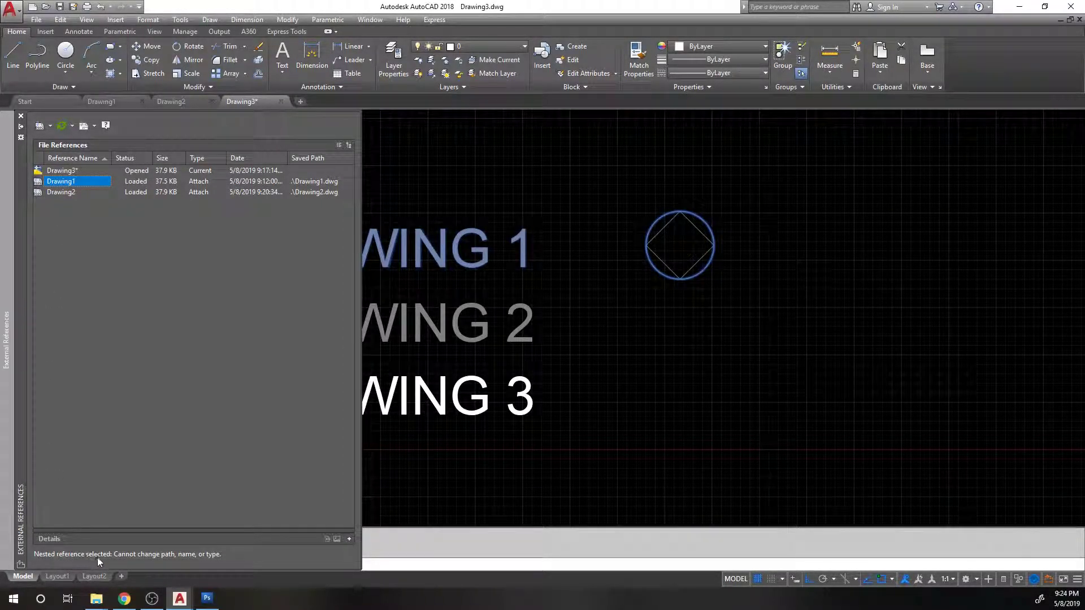
left_click(349, 539)
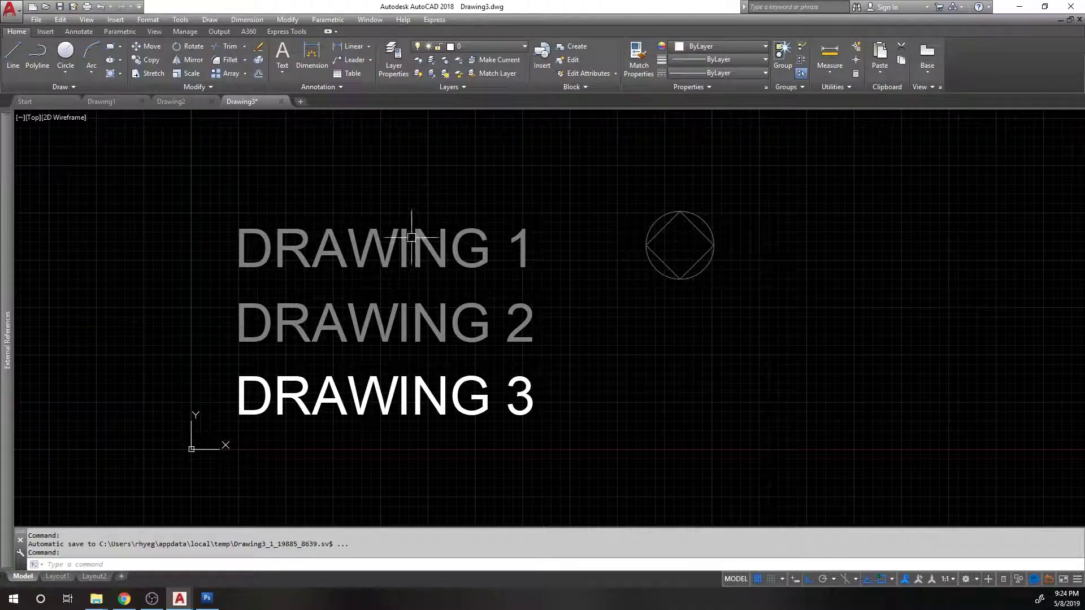
Select the attached reference in Drawing3 and in Drawing2 to compare which geometry each contains, clearing each selection.
left_click(367, 237)
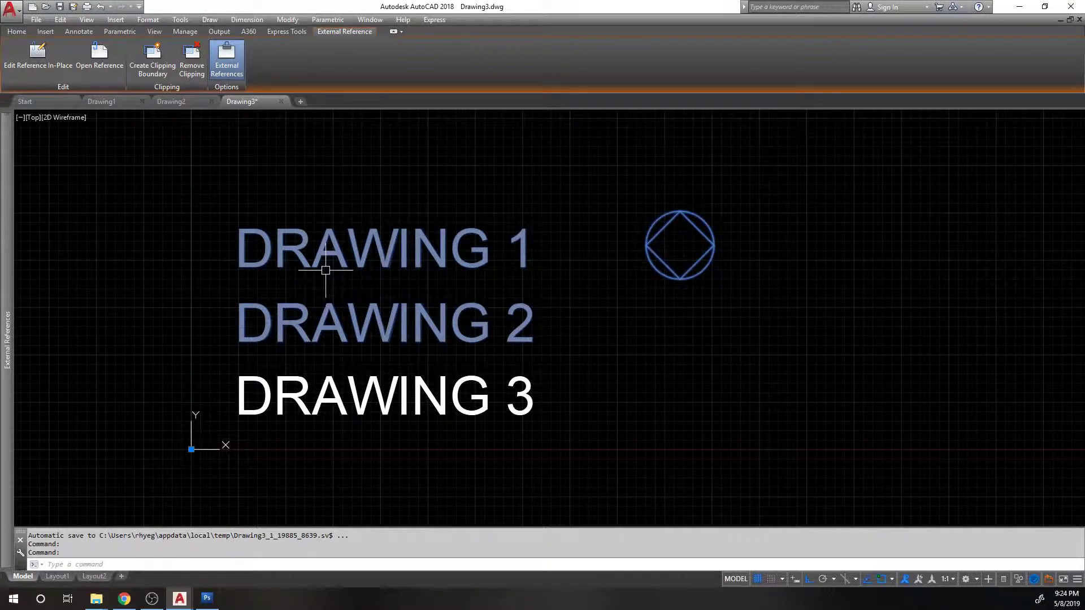
key("Escape")
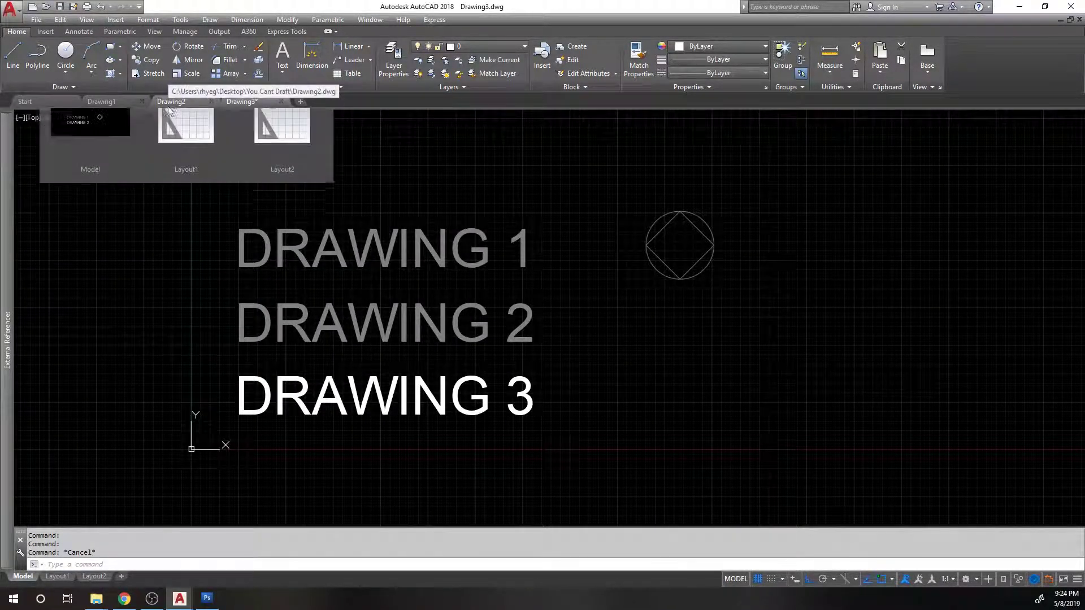
left_click(168, 106)
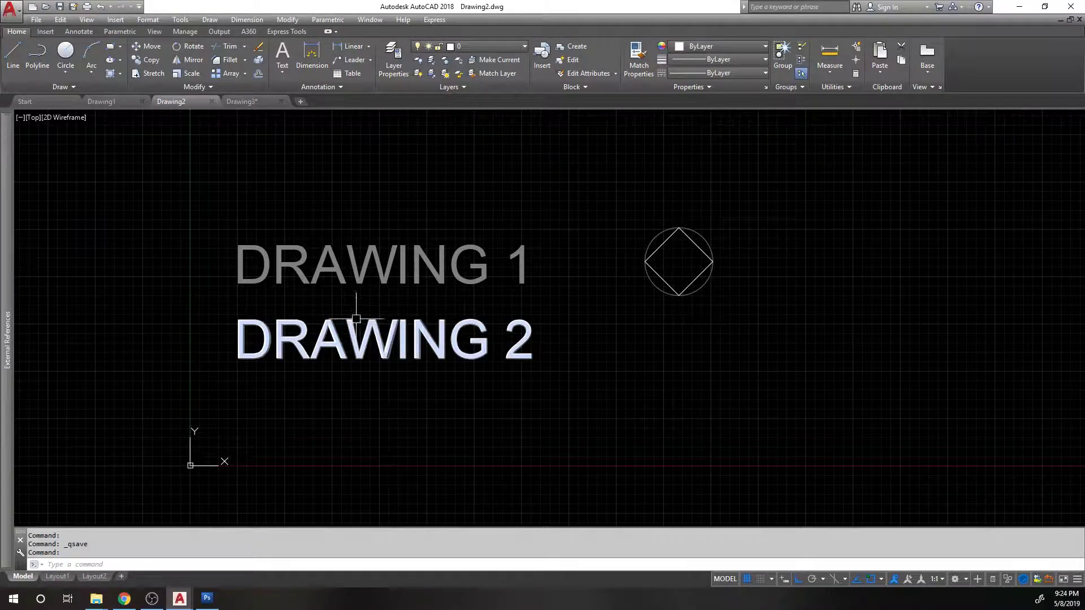
left_click(352, 252)
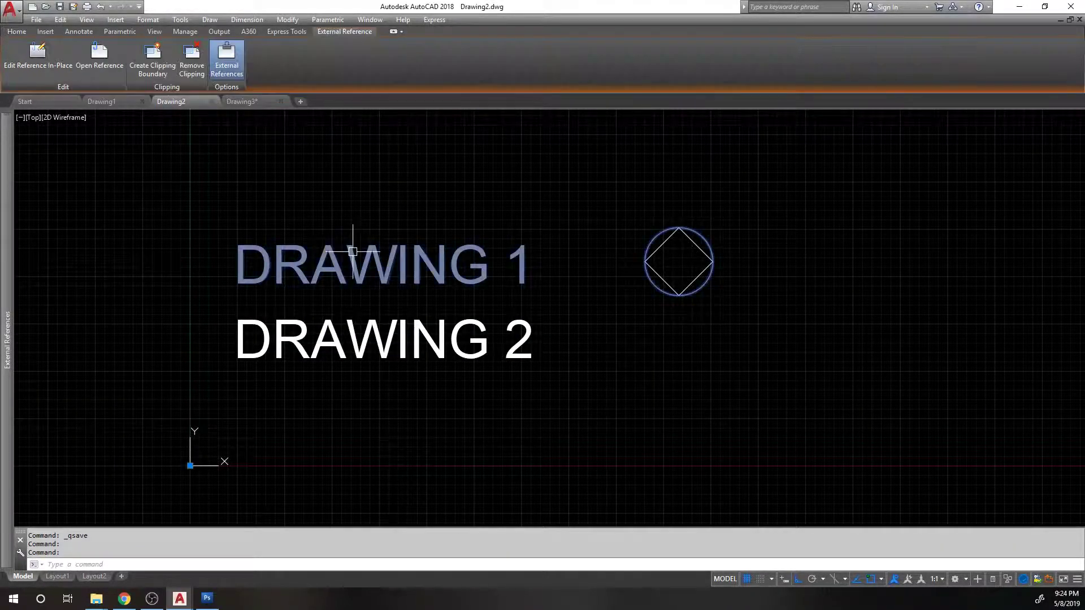
key("Escape")
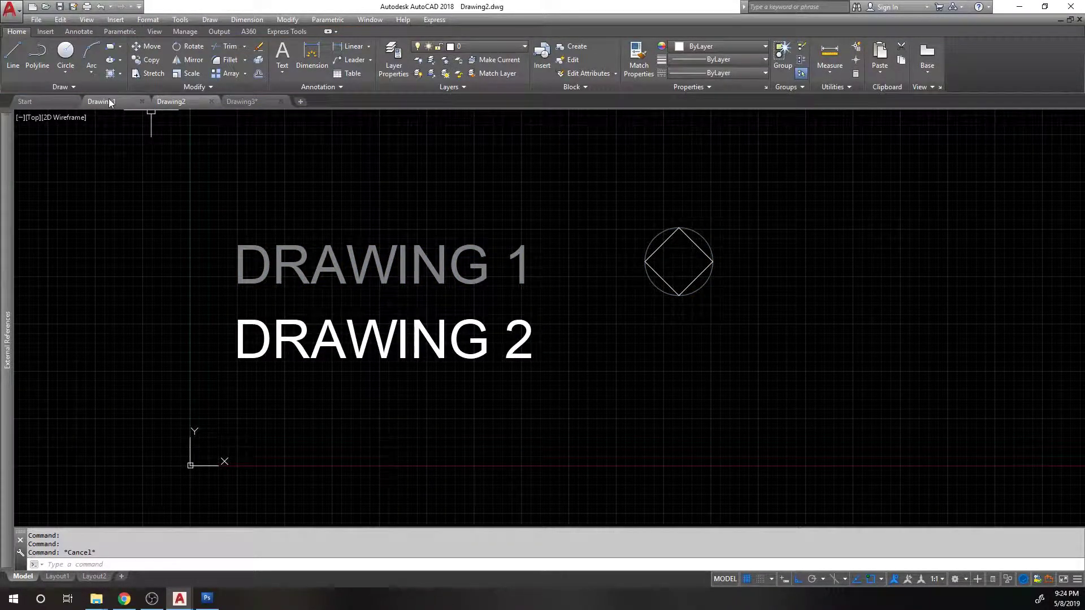
Close the Drawing1 file and unload the Drawing1 reference in Drawing2.
left_click(109, 99)
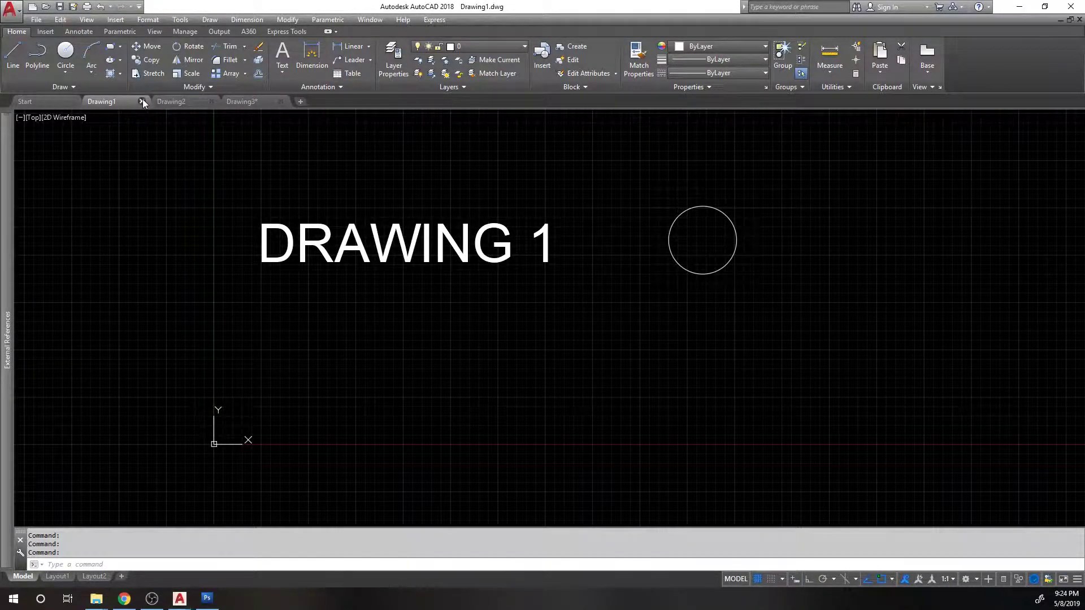
left_click(142, 101)
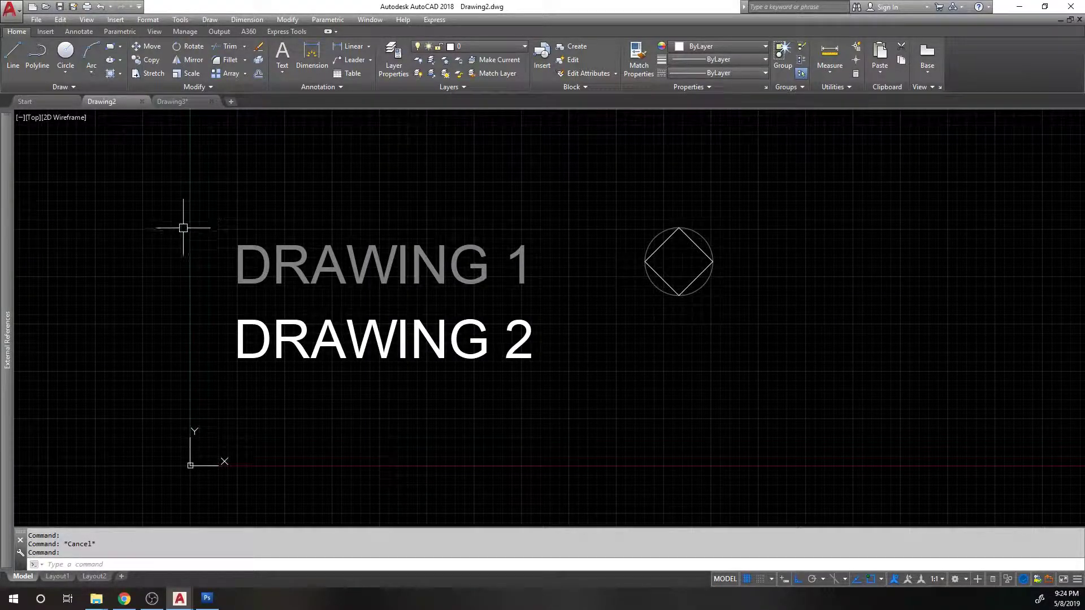
mouse_move(8, 242)
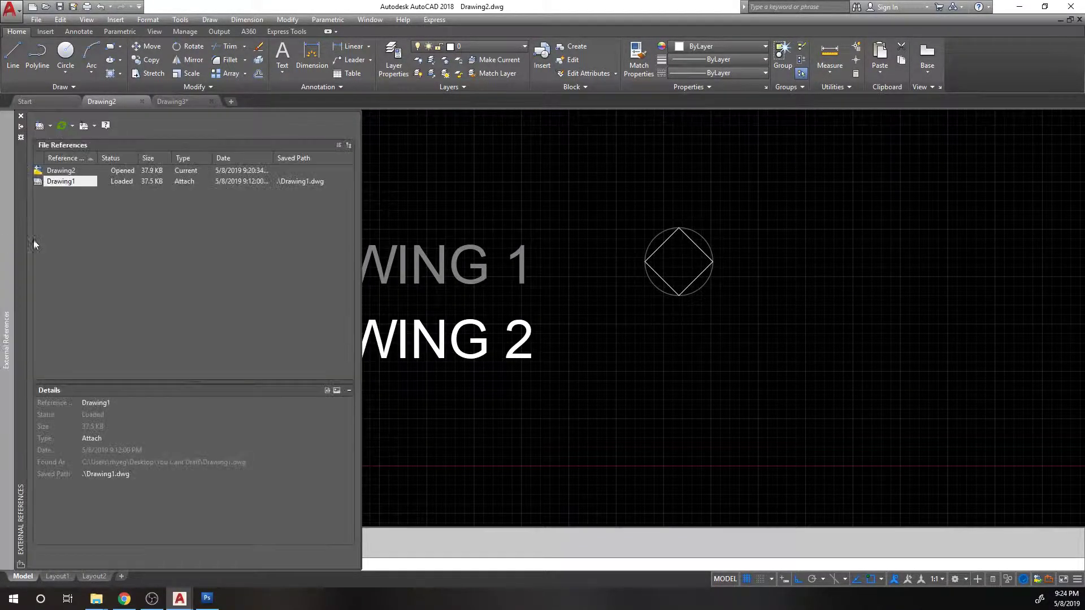
right_click(58, 181)
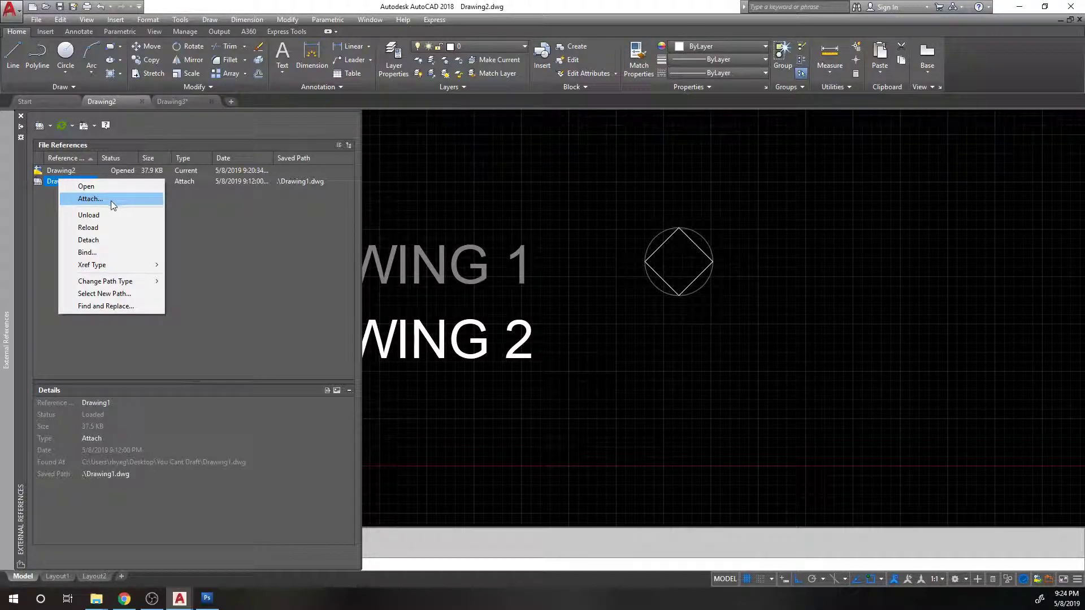
left_click(124, 214)
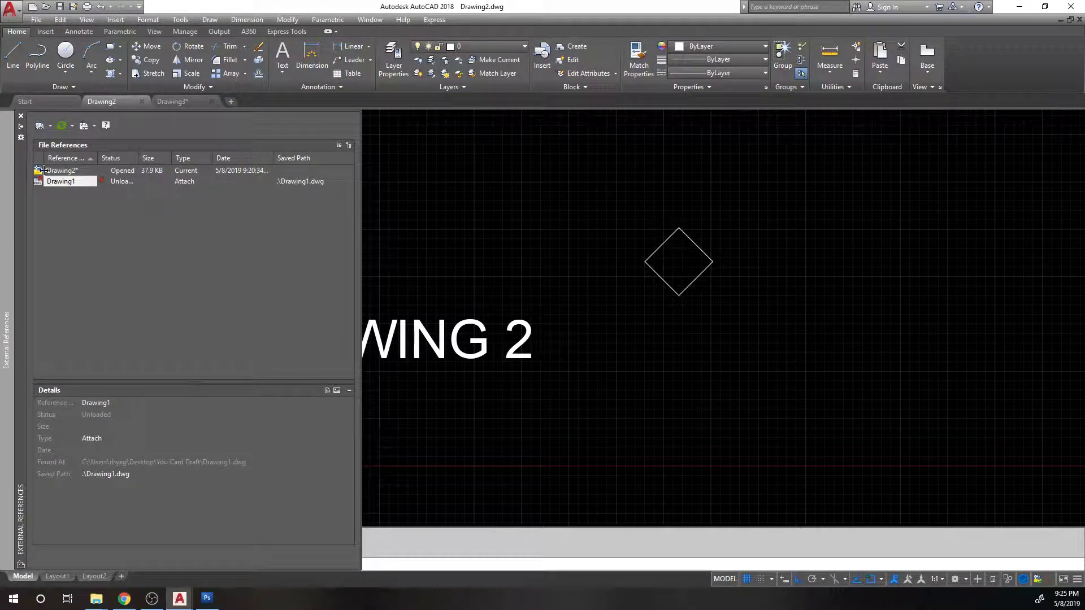
Reload the Drawing1 reference in Drawing2.
right_click(60, 182)
left_click(90, 234)
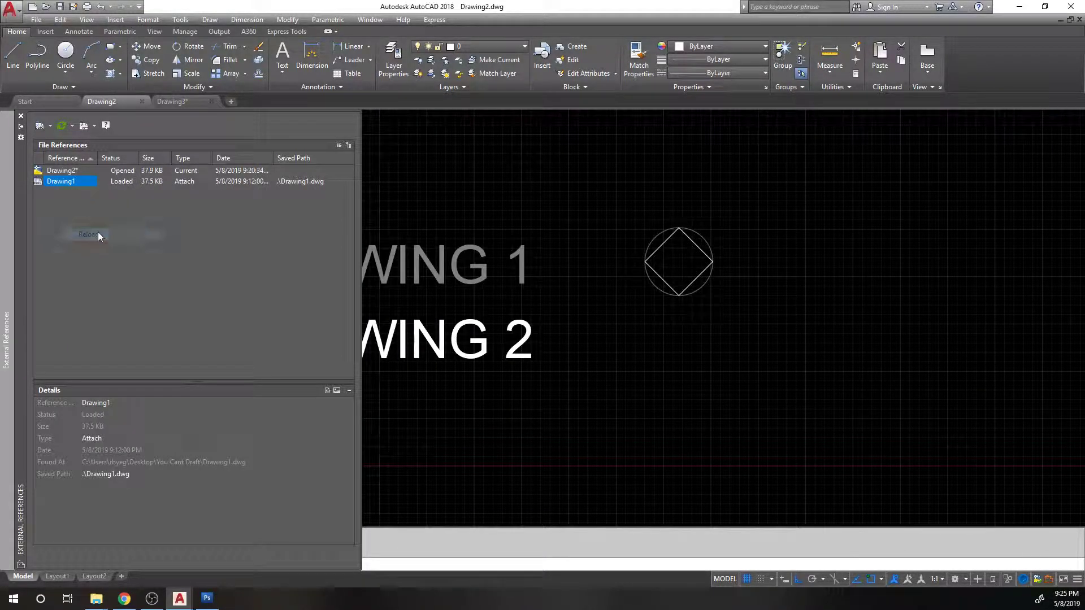
Review the Drawing1 reference's type and path options, and look at Find and Replace Selected Paths without replacing any path.
right_click(68, 184)
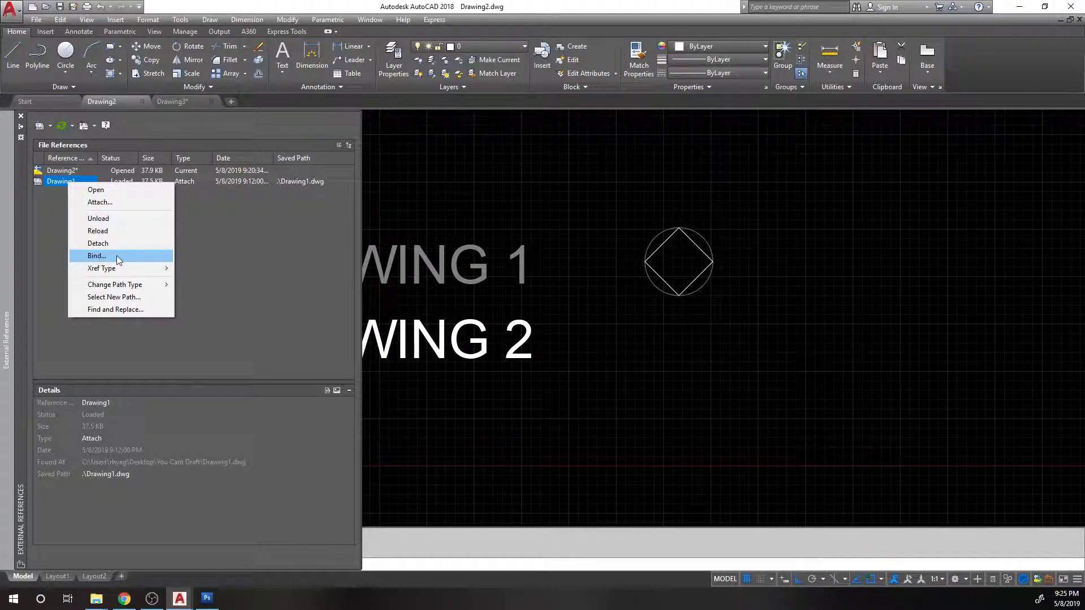
mouse_move(145, 266)
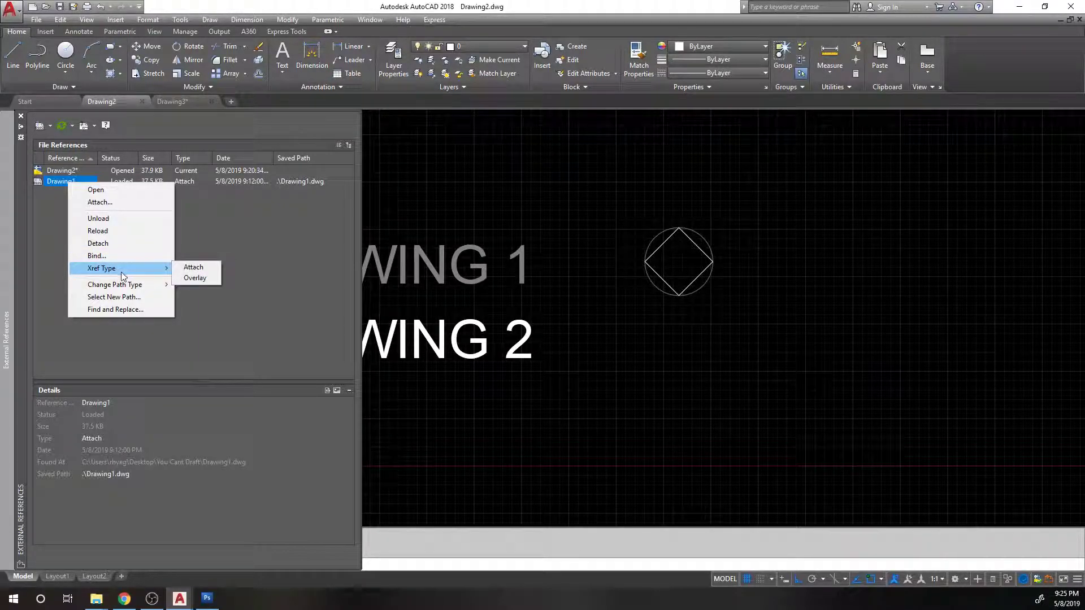
mouse_move(119, 287)
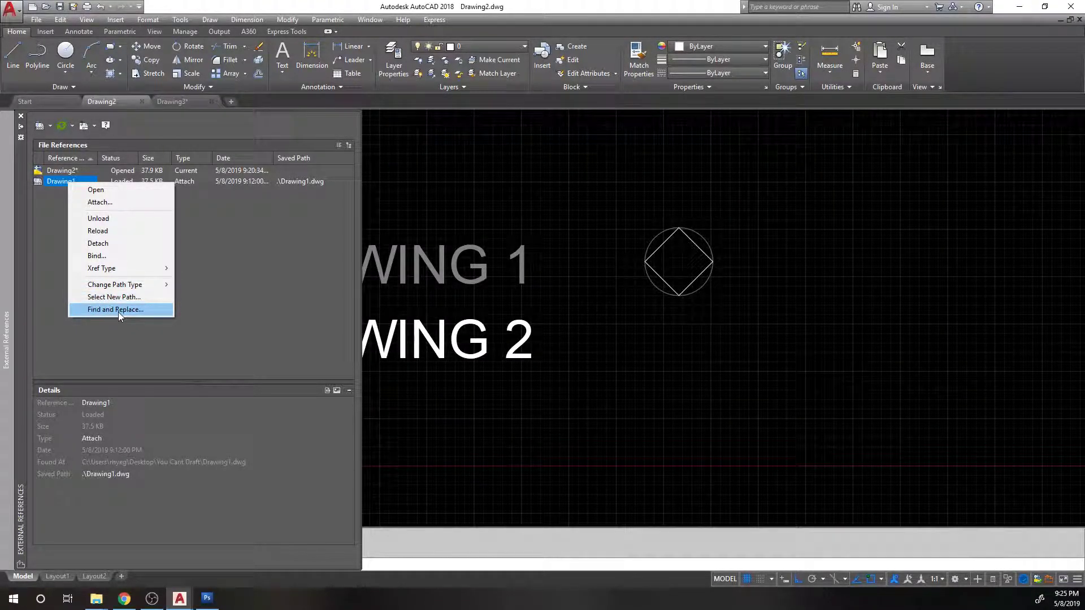
left_click(117, 312)
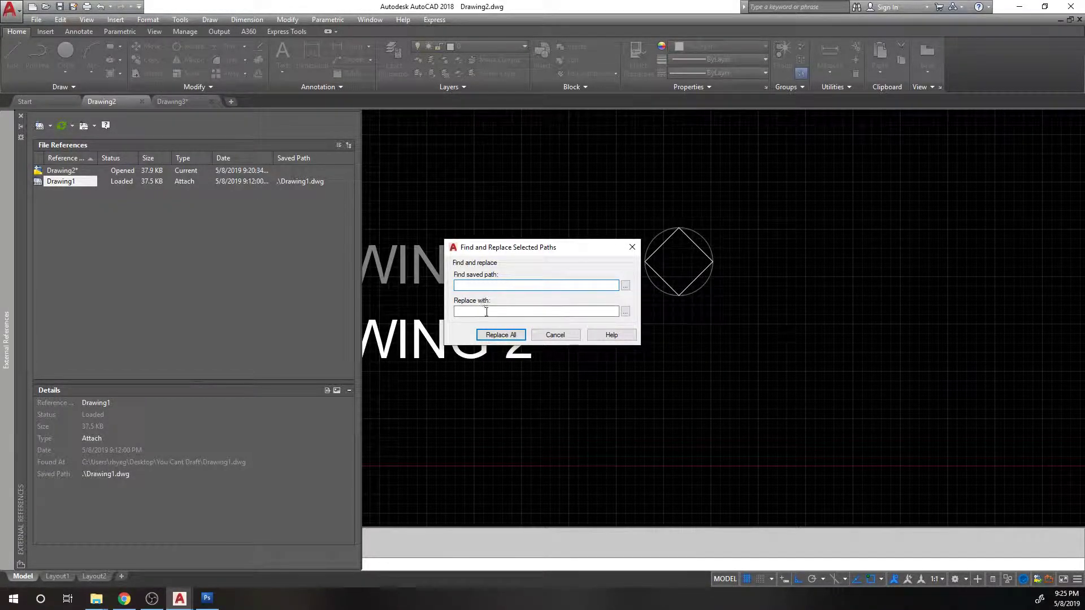
left_click(555, 335)
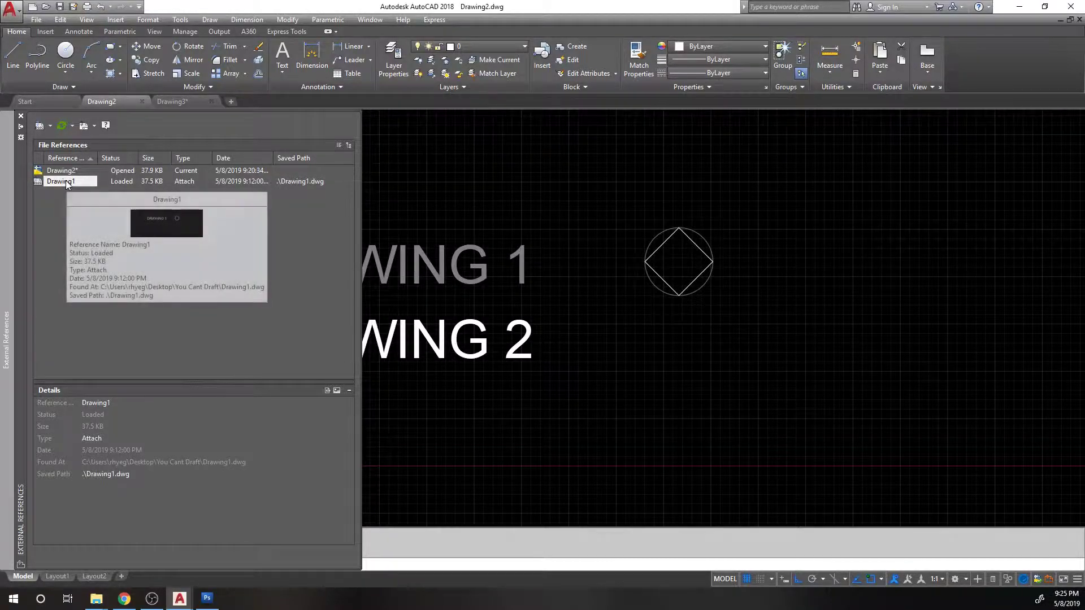
left_click(508, 225)
key("Escape")
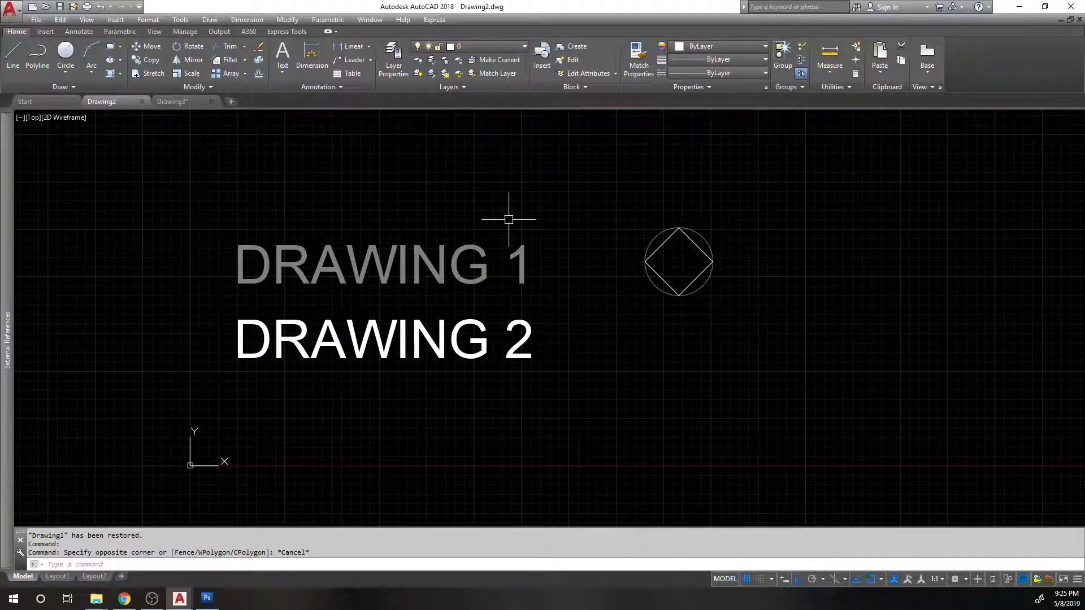
Ensure the Double click editing option is enabled in the user preferences.
left_click(465, 250)
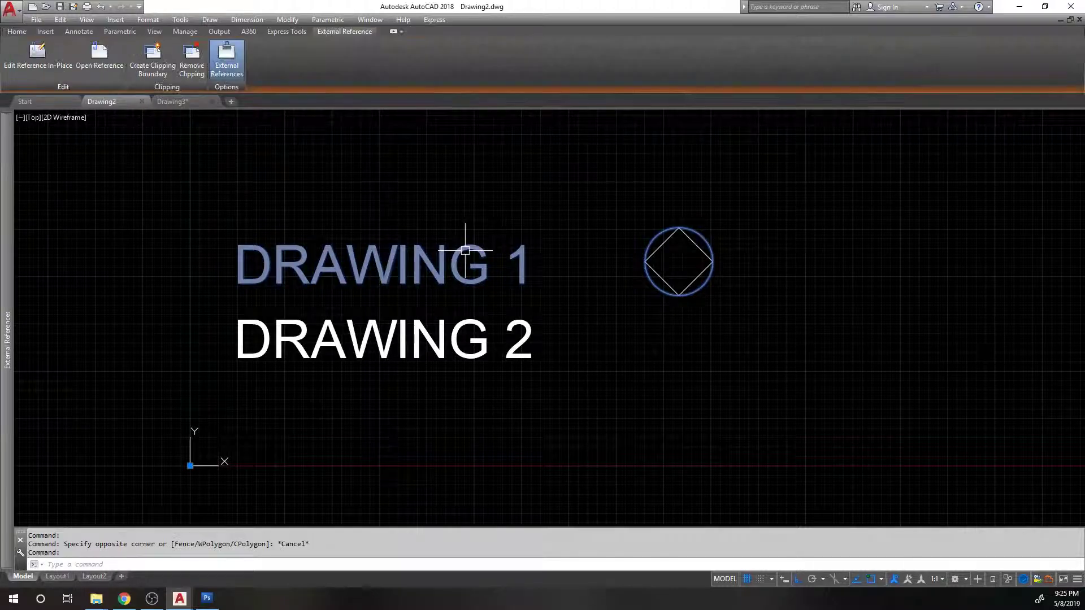
key("Escape")
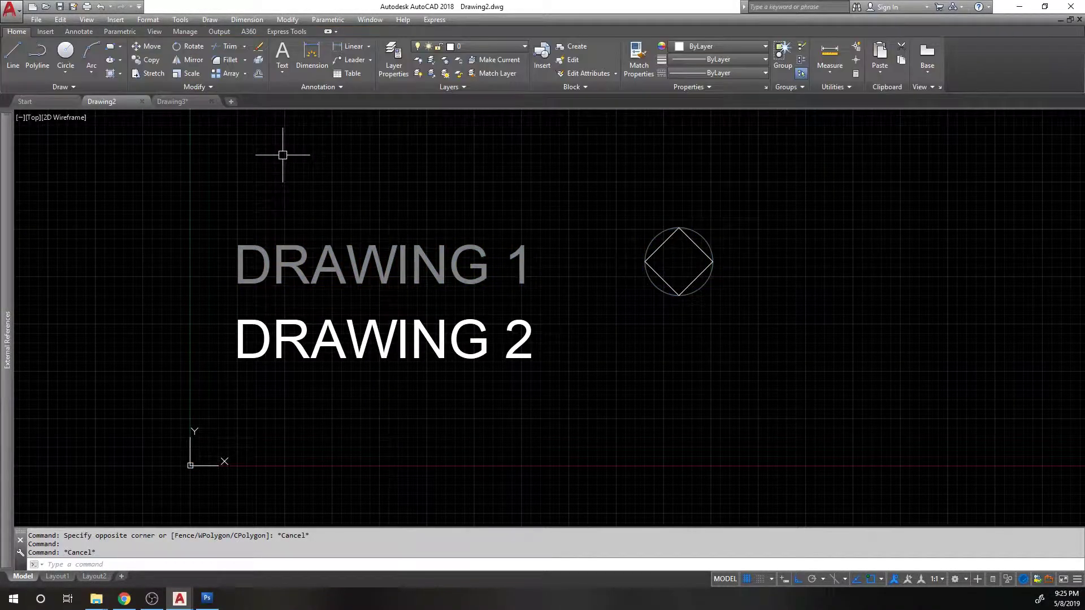
type("OP")
key("Return")
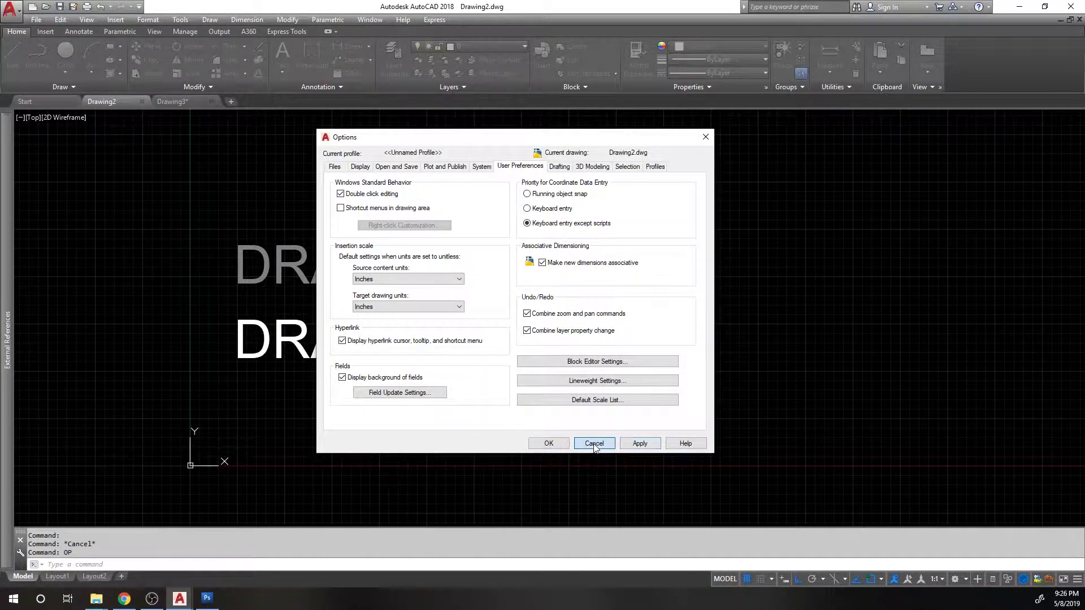
left_click(548, 443)
Open the Drawing1 reference for in-place editing with all nested objects selected automatically.
left_click(396, 247)
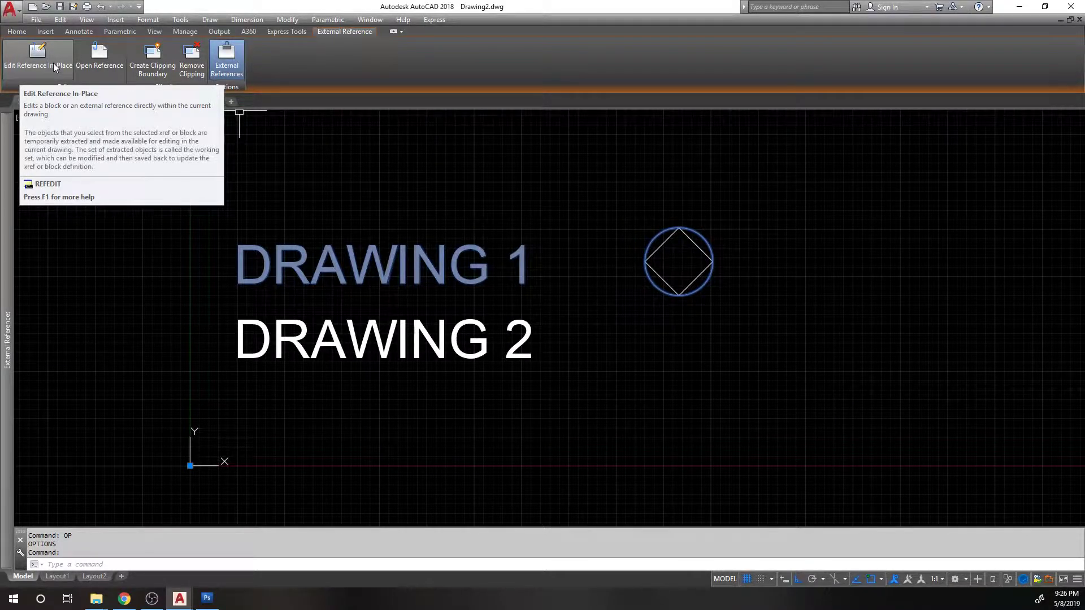
double_click(301, 245)
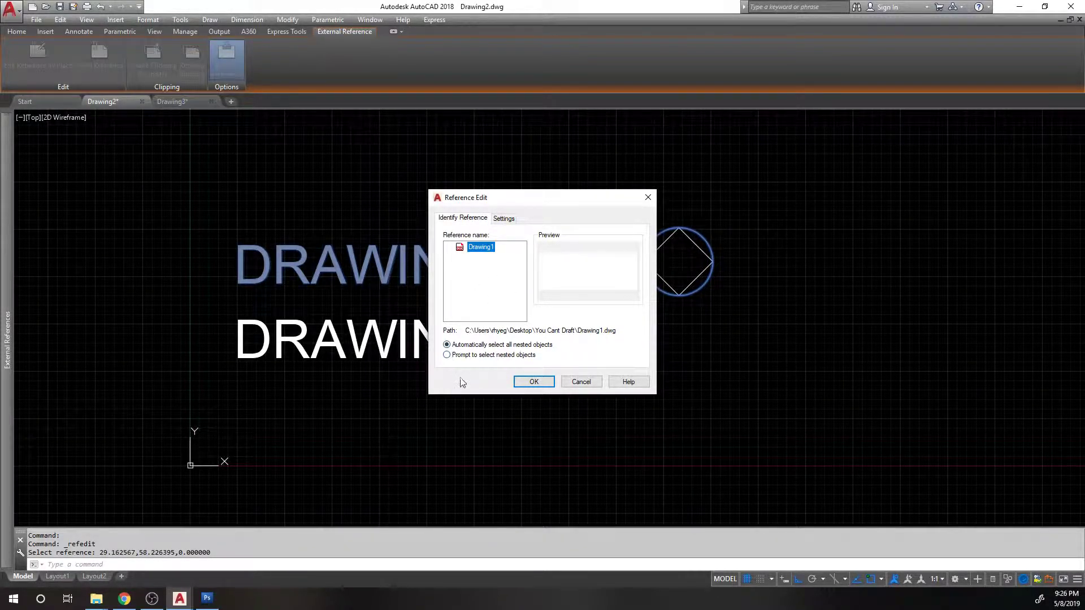
left_click(548, 386)
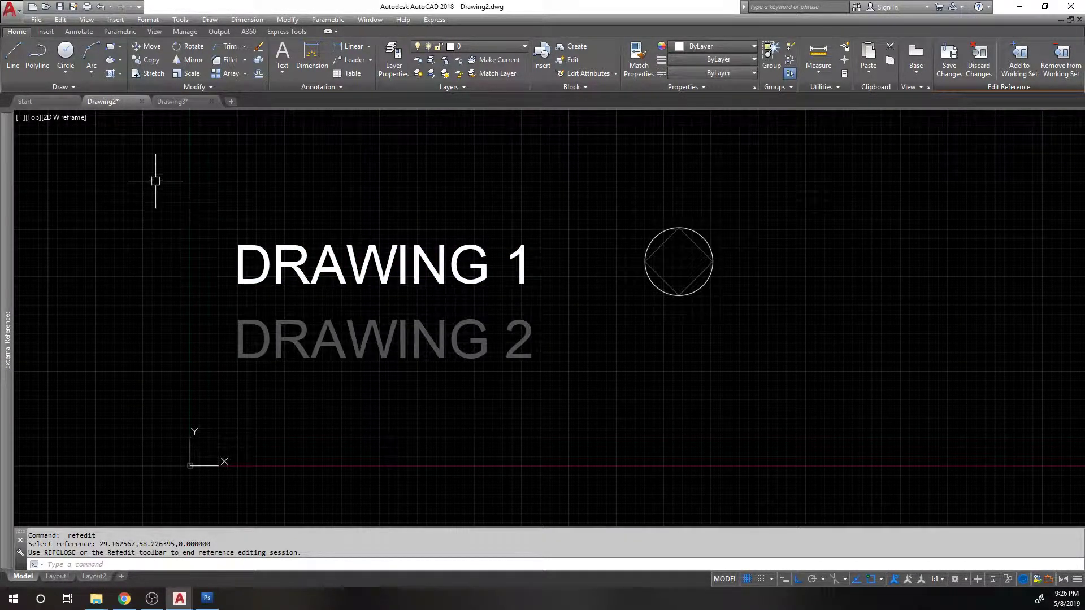
key("Escape")
key("Escape")
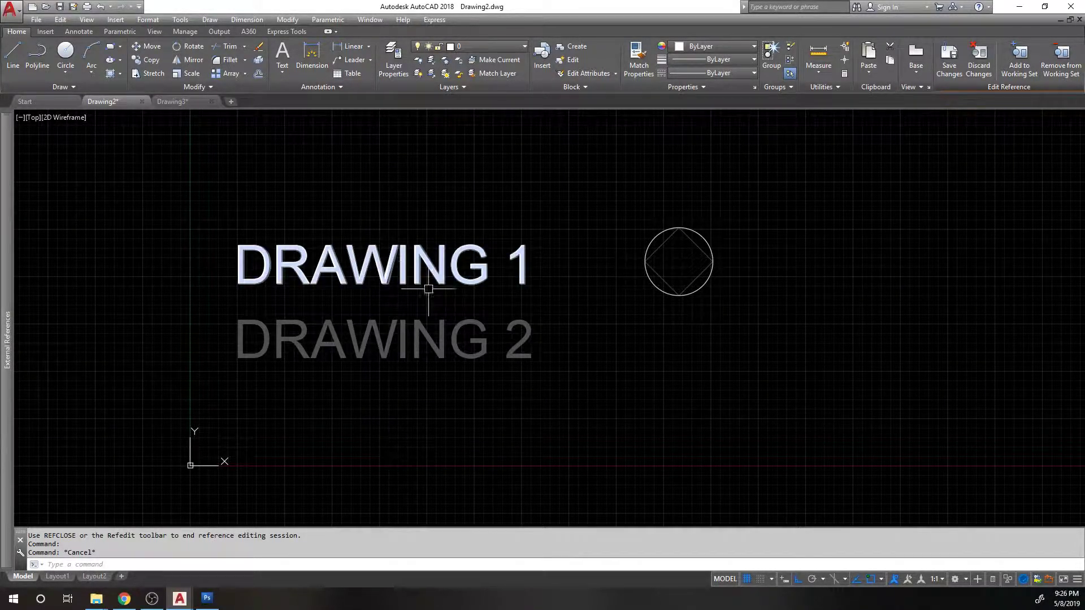
Try to move the DRAWING 2 text during the in-place edit of Drawing1, and cancel the command.
left_click(532, 326)
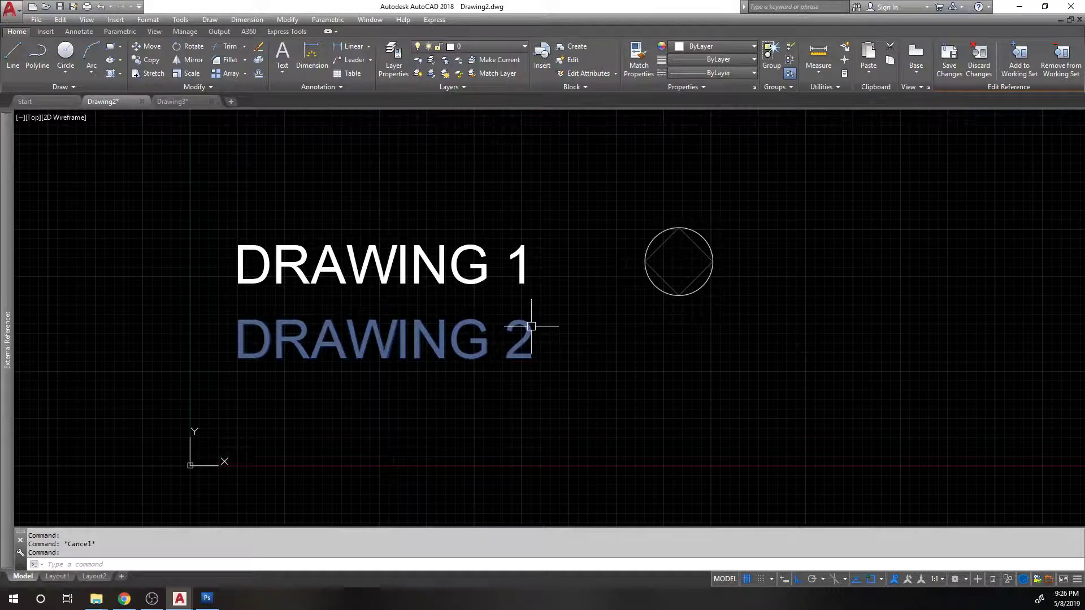
type("m")
key("Return")
left_click(510, 331)
left_click(508, 313)
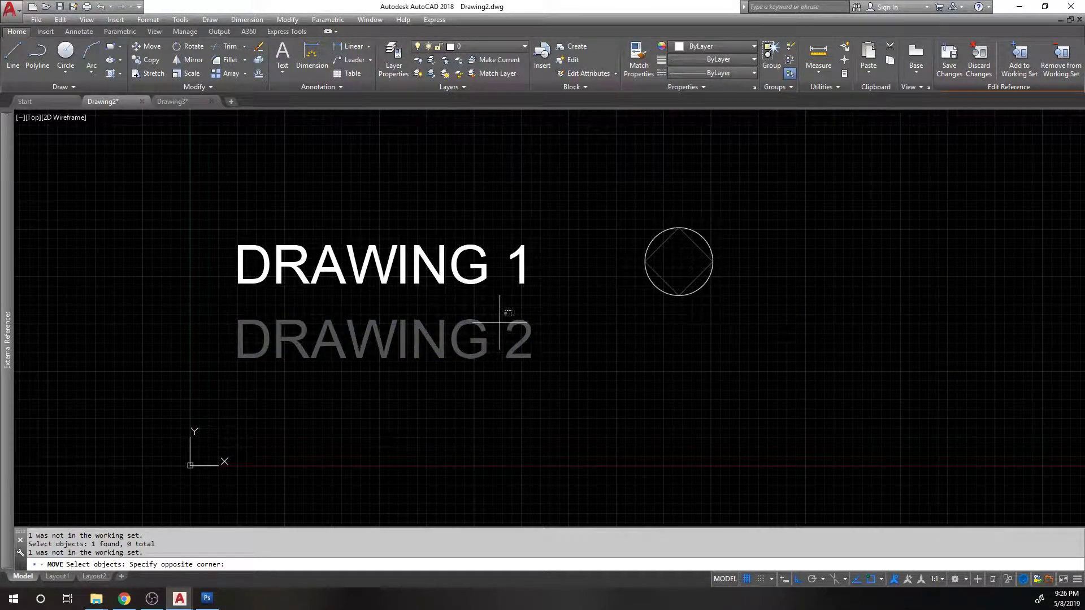
left_click(503, 323)
left_click(678, 262)
left_click(630, 261)
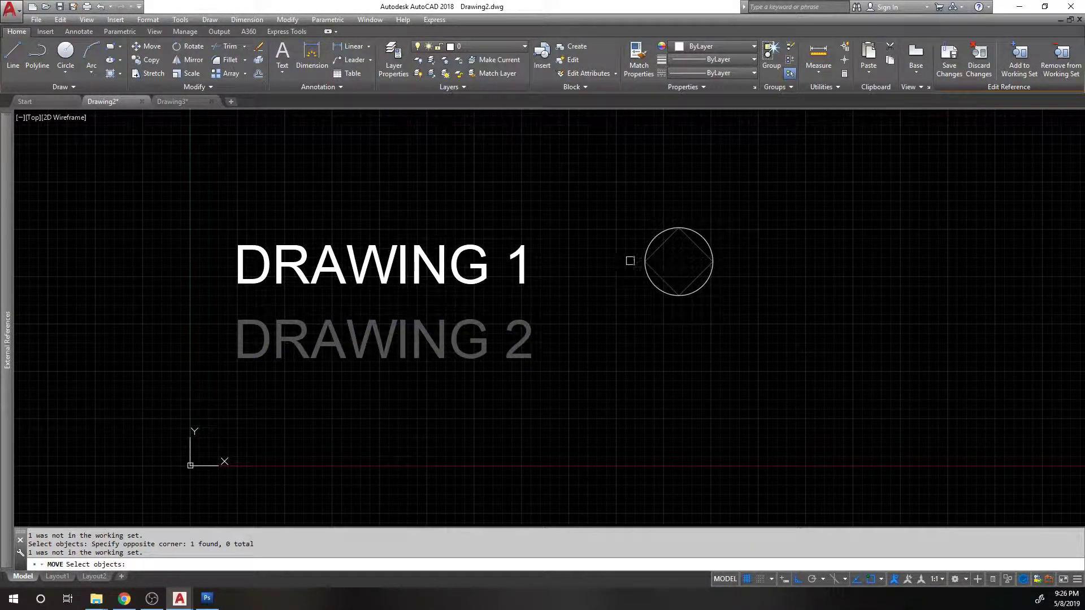
key("Escape")
key("Escape")
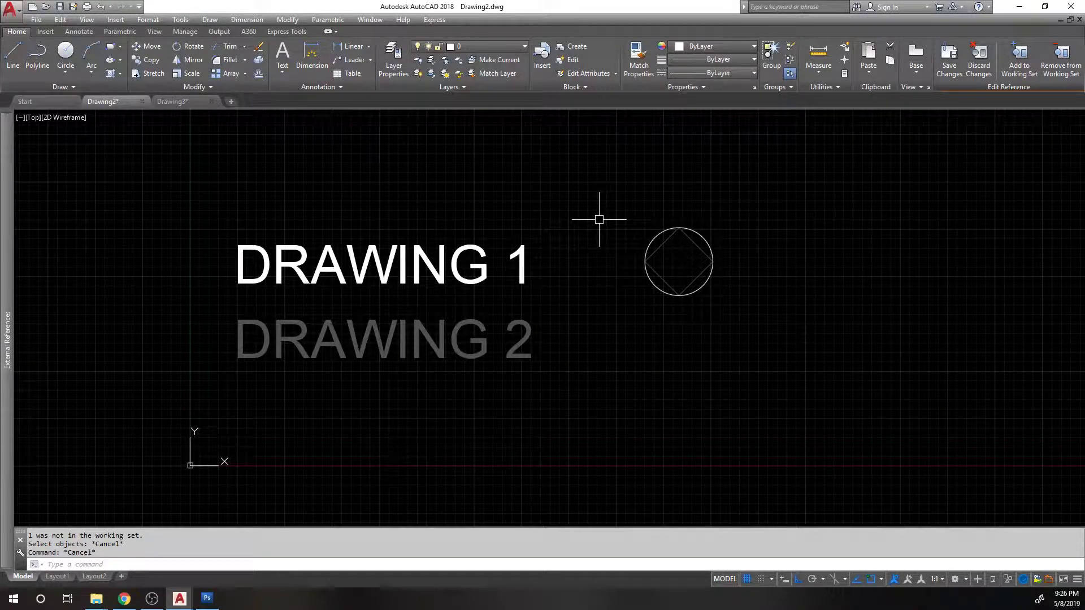
Change the referenced text to DRAWING 0.
type("ed")
key("Return")
left_click(521, 257)
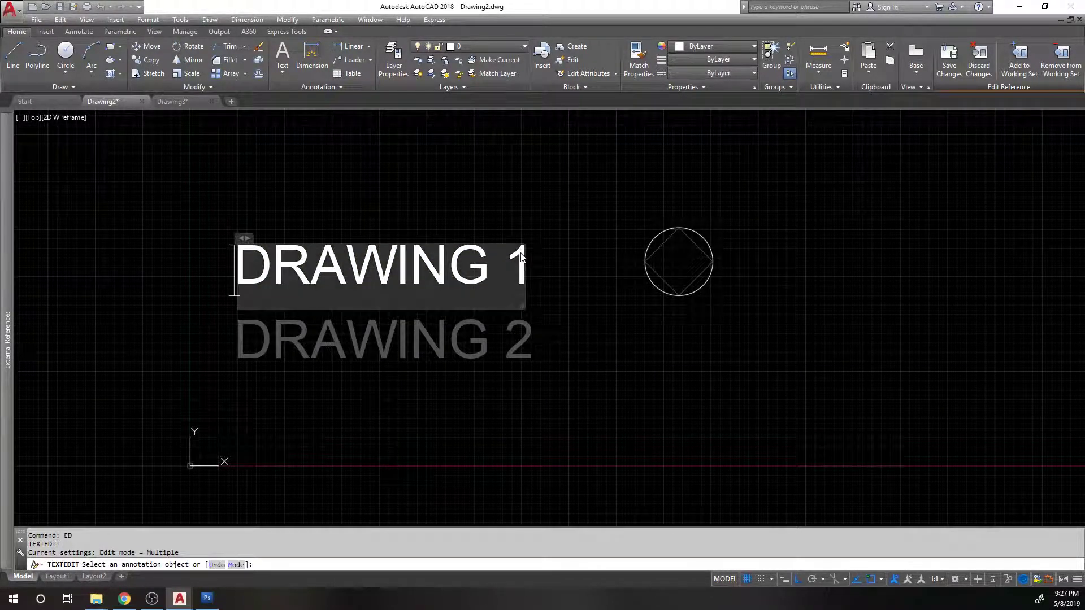
left_click(520, 254)
key("BackSpace")
type("0")
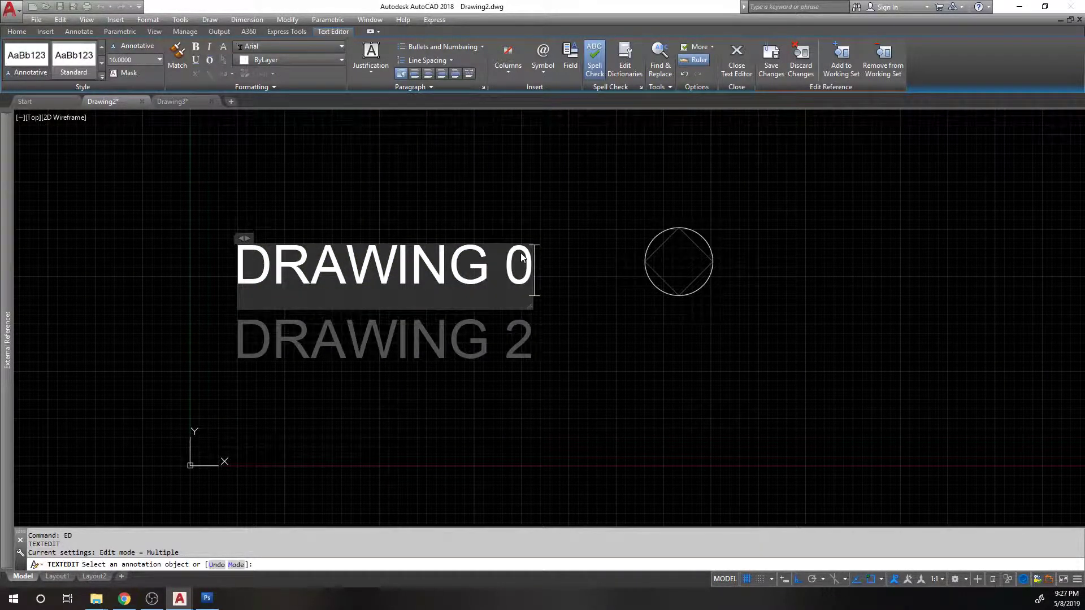
left_click(555, 228)
key("Escape")
Move the referenced circle straight up until it sits just above the diamond.
type("m")
key("Return")
left_click(678, 228)
key("Return")
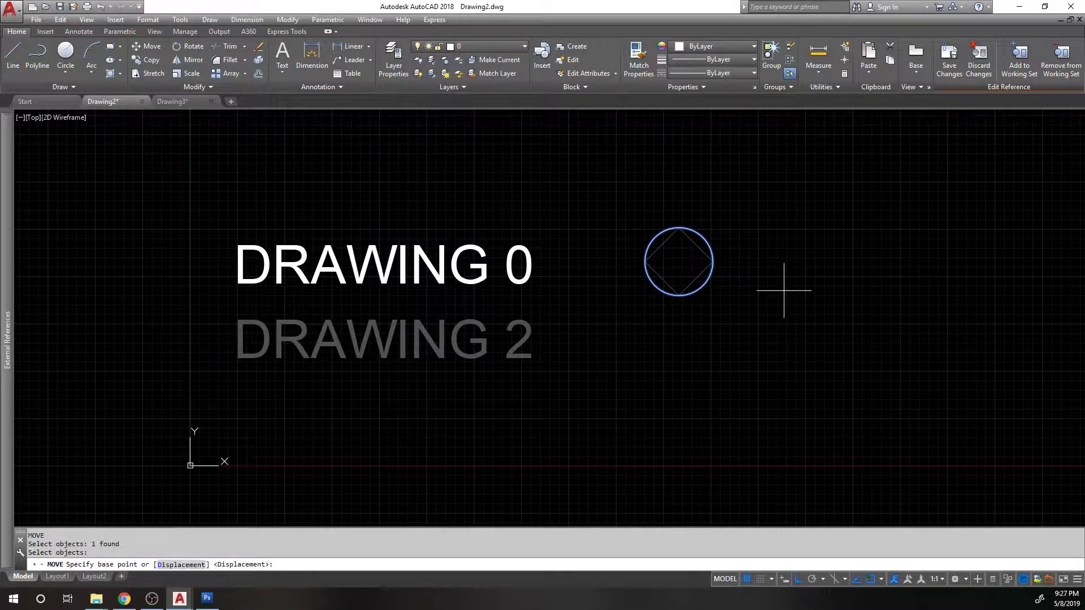
left_click(783, 291)
left_click(775, 208)
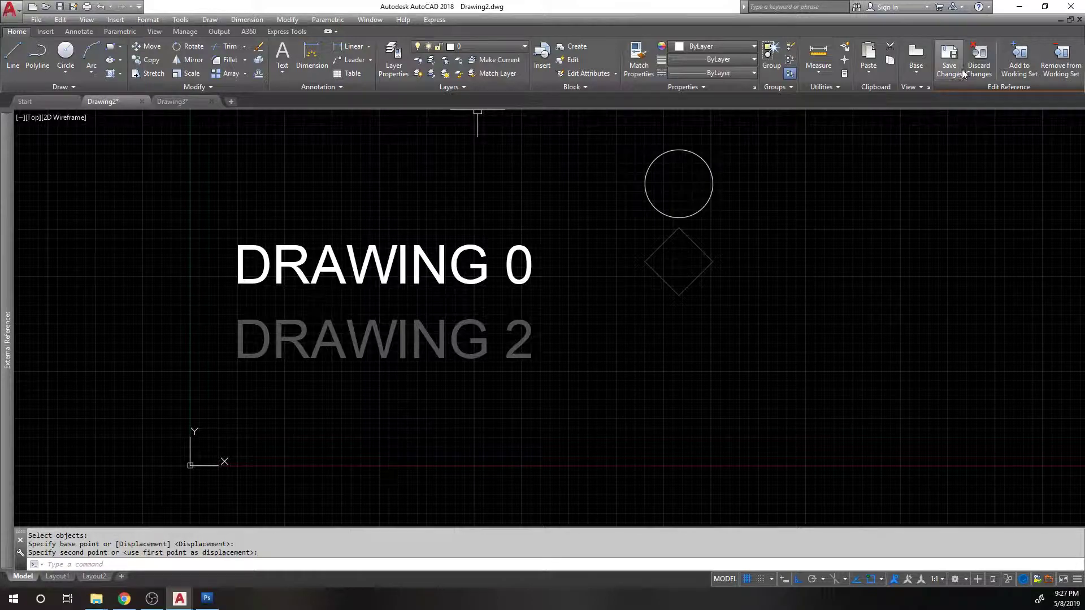
Save the in-place edits back to the Drawing1 reference, and select the reference briefly to check its geometry.
left_click(46, 32)
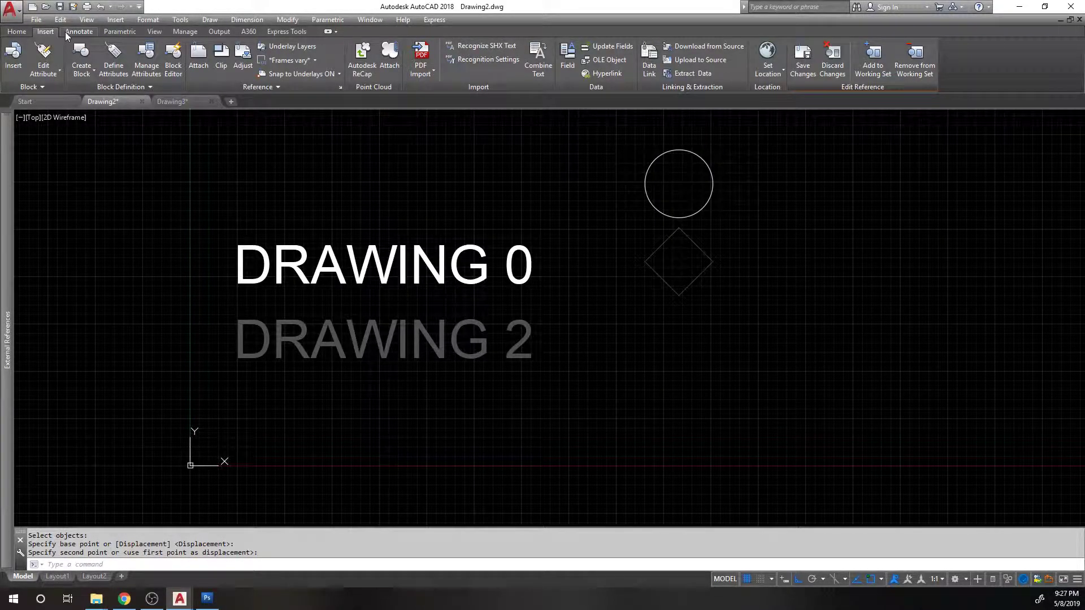
left_click(81, 33)
left_click(22, 32)
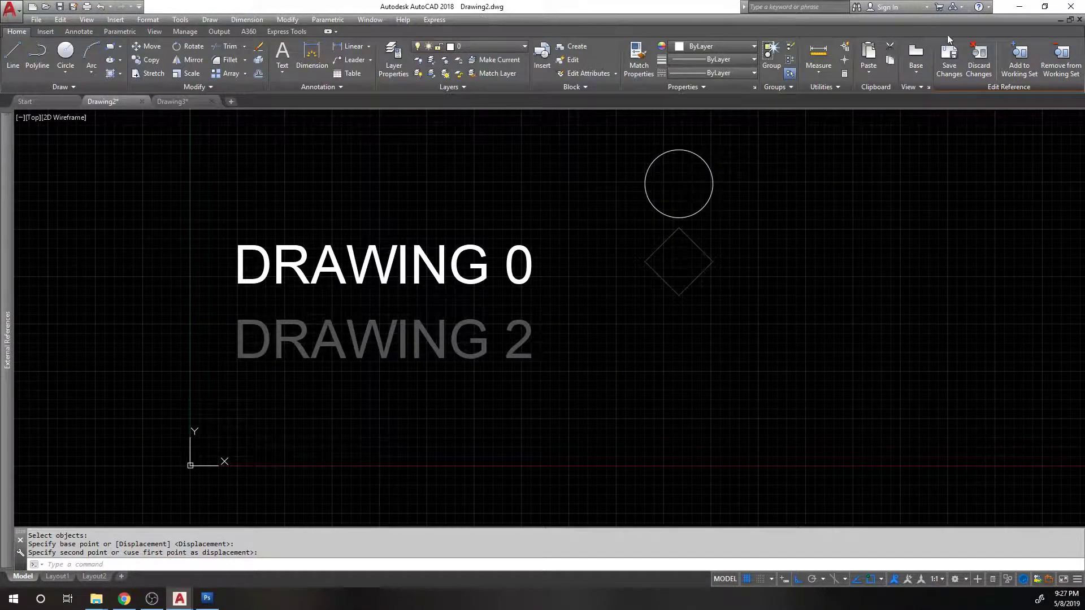
left_click(950, 67)
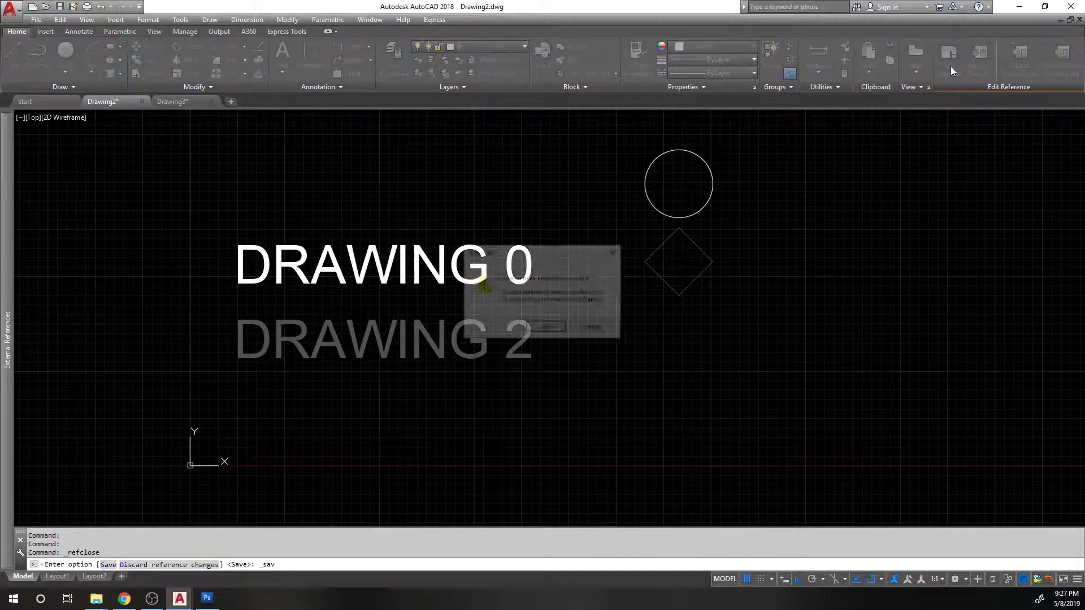
left_click(540, 327)
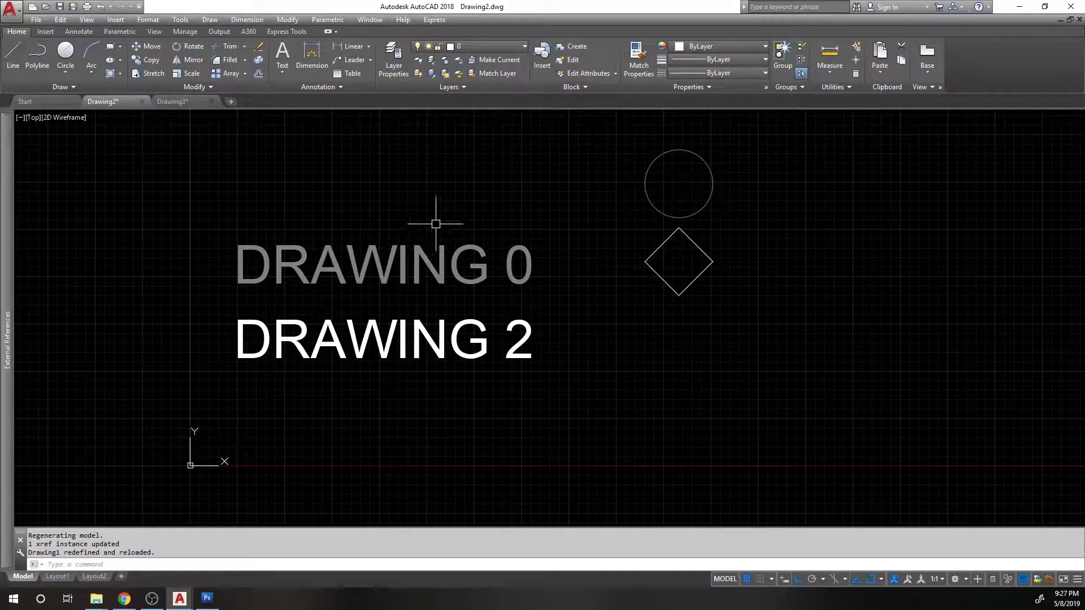
left_click(534, 261)
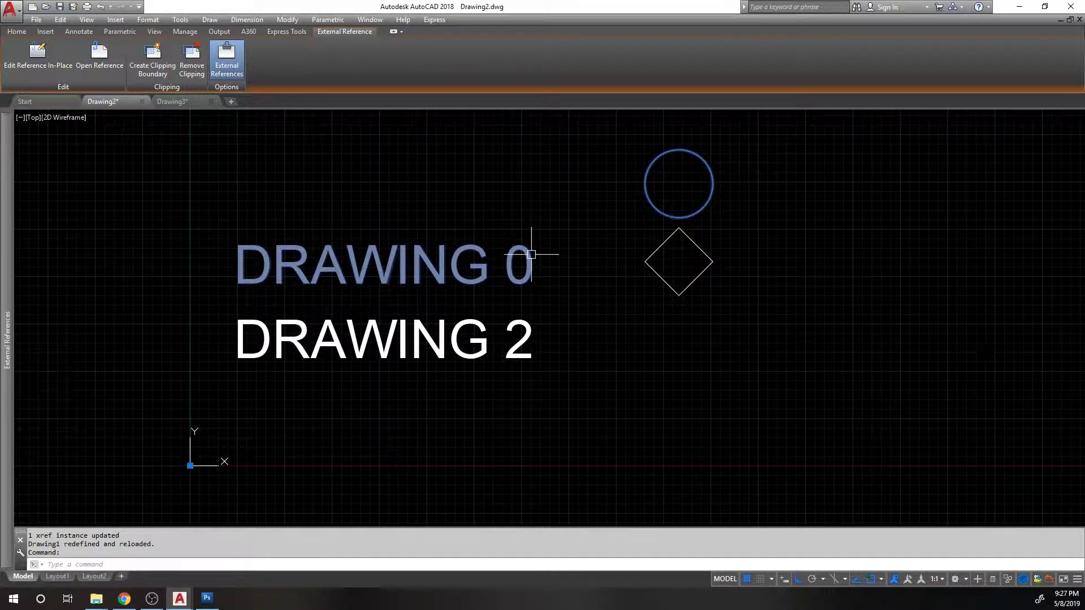
key("Escape")
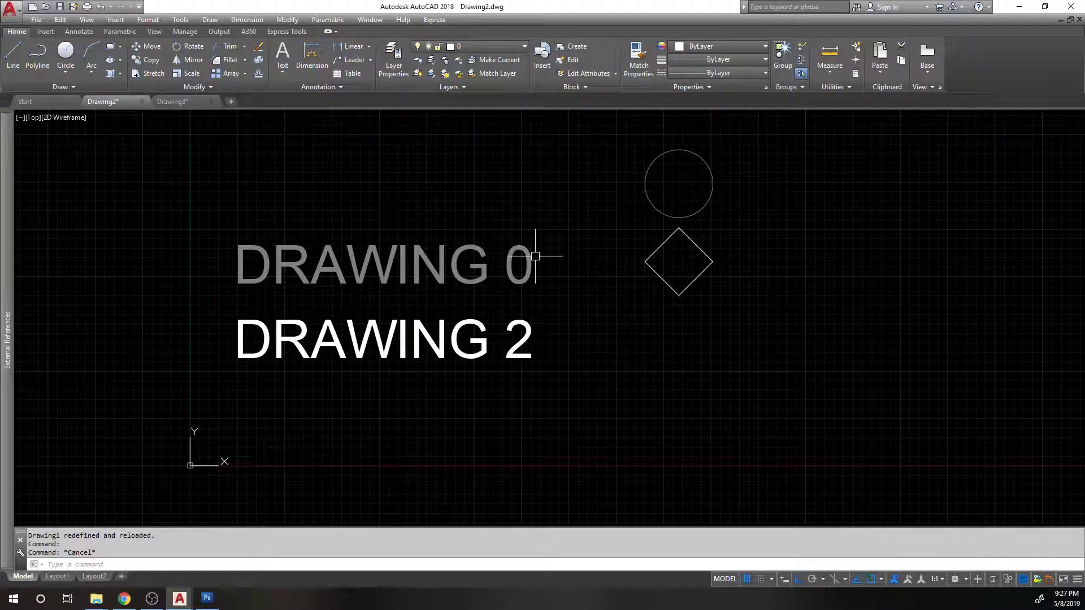
Move the diamond from its left corner to the left quadrant of the circle so it sits inside the circle.
type("m")
key("Return")
left_click_drag(775, 255, 603, 262)
key("Return")
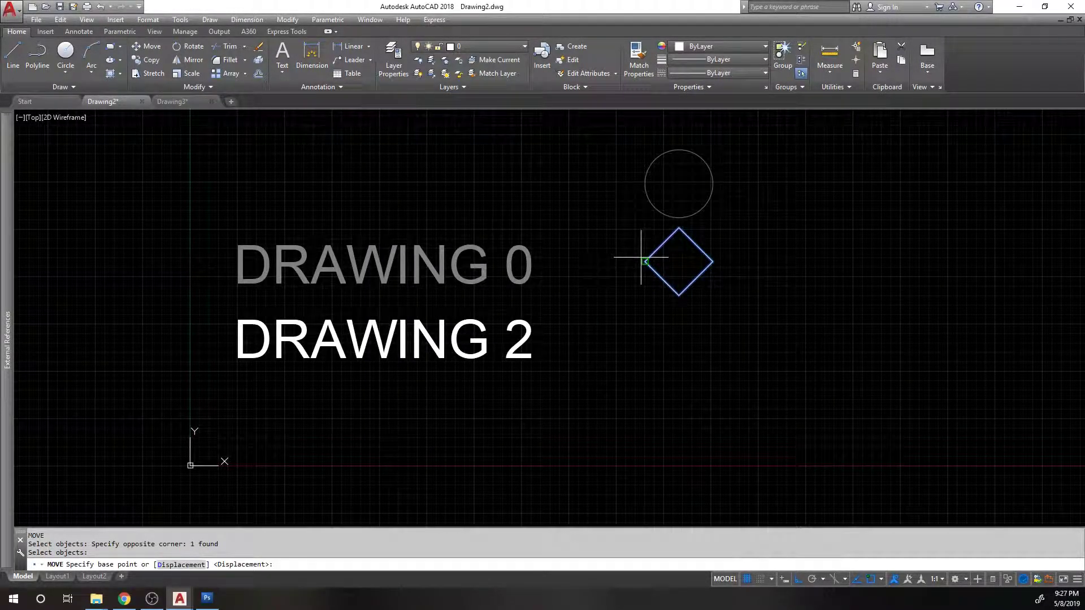
left_click(645, 262)
type("q")
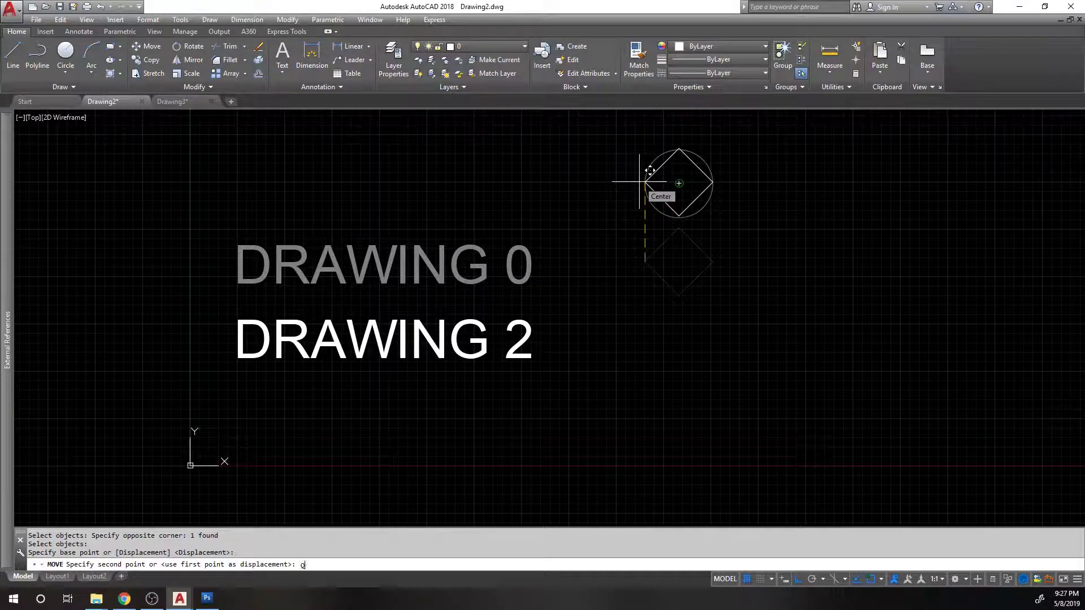
type("ua")
key("Return")
left_click(647, 175)
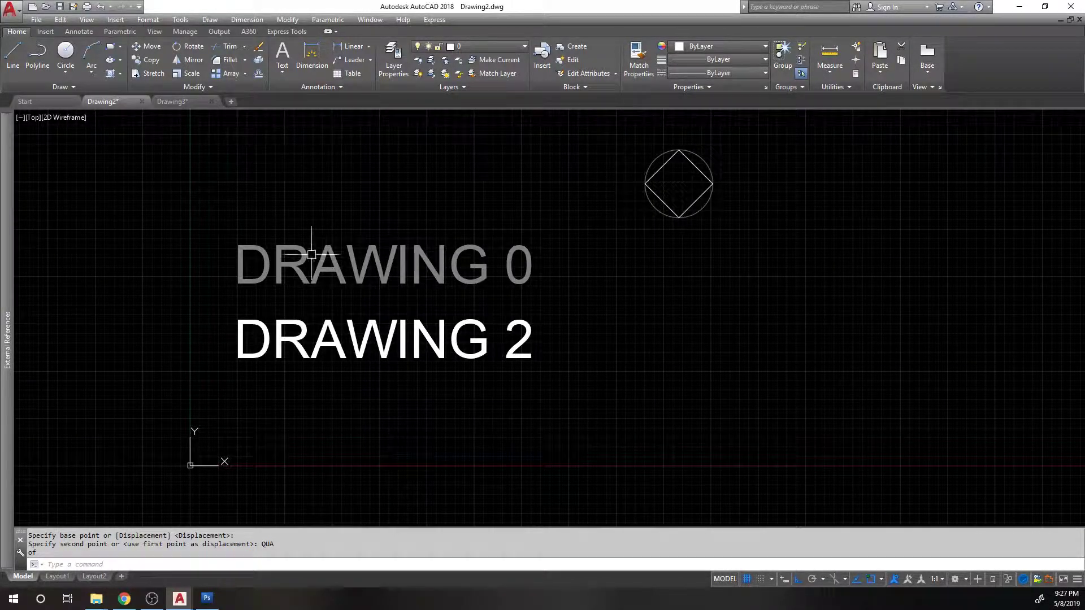
Look through the available tool groups and display the reference Attach, Clip and Adjust tools.
left_click(120, 31)
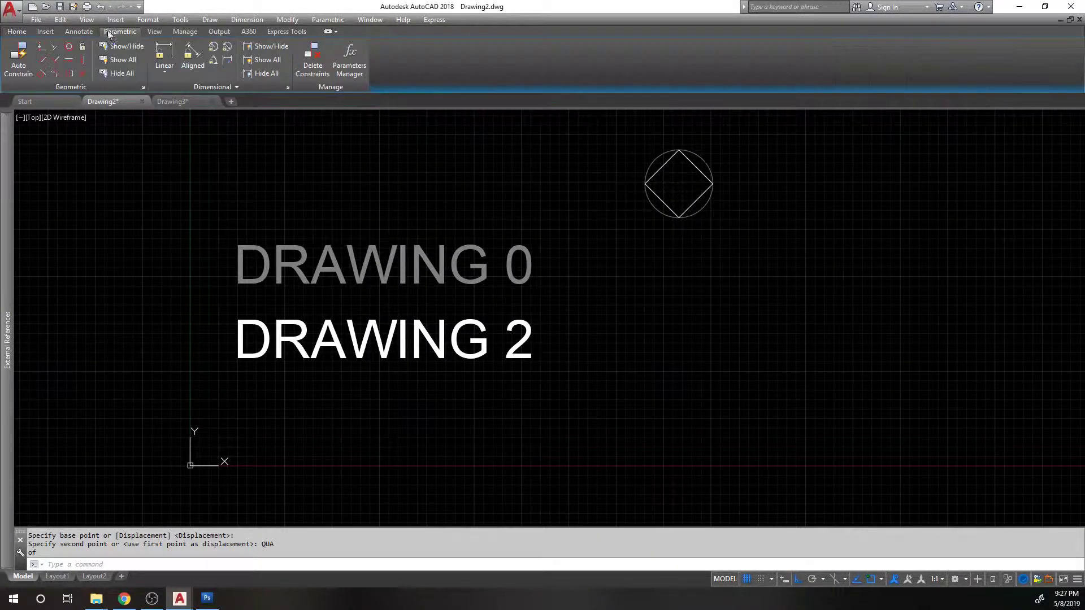
left_click(156, 32)
left_click(90, 33)
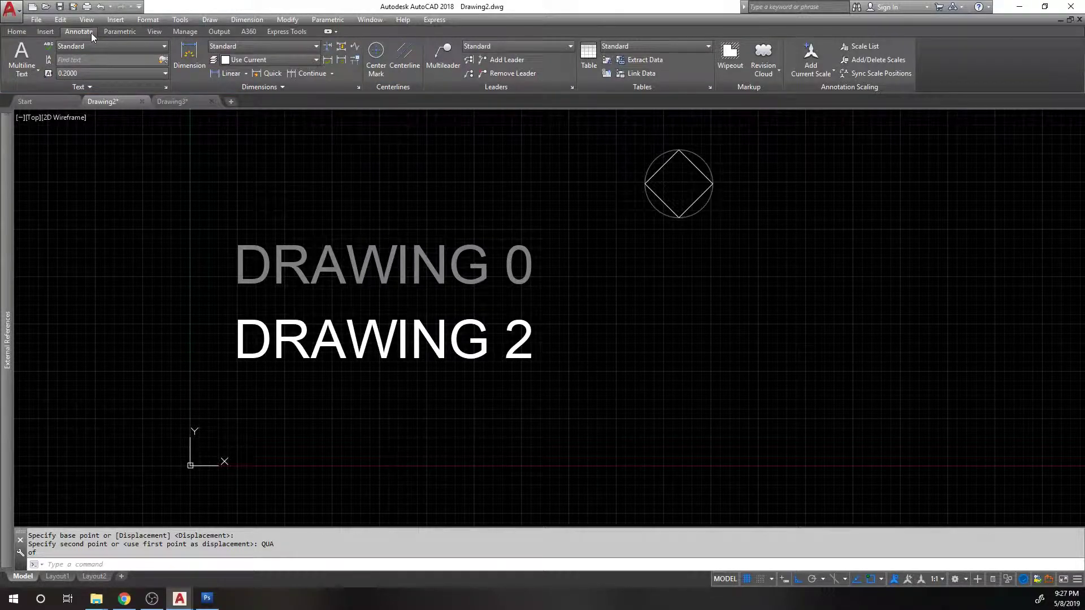
left_click(130, 32)
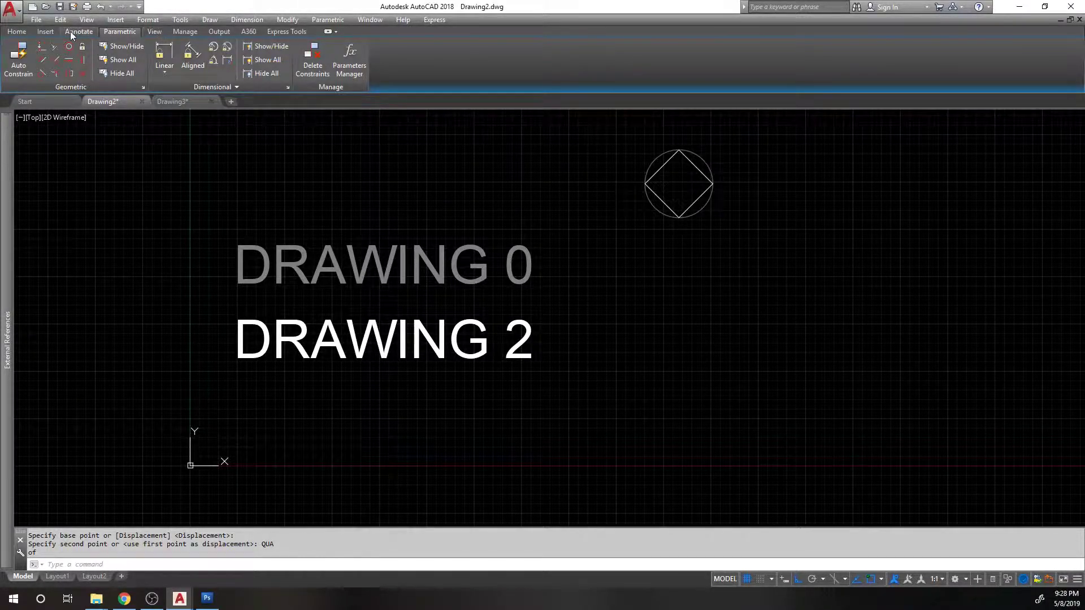
left_click(46, 32)
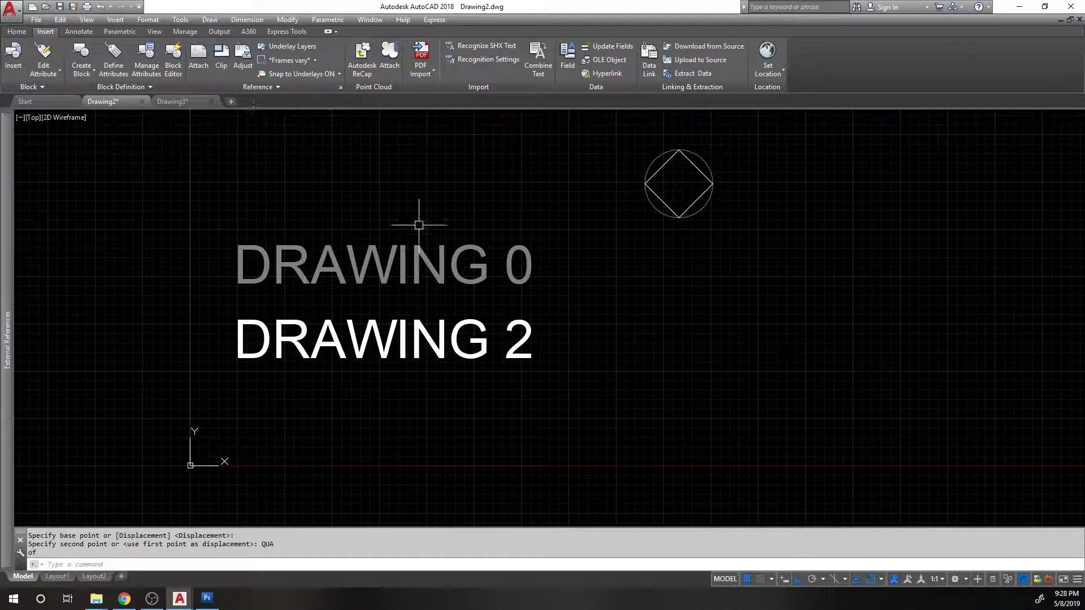
Clip the Drawing1 reference with a new rectangular boundary drawn closely around the DRAWING 0 text, leaving out the circle.
type("clip")
key("Return")
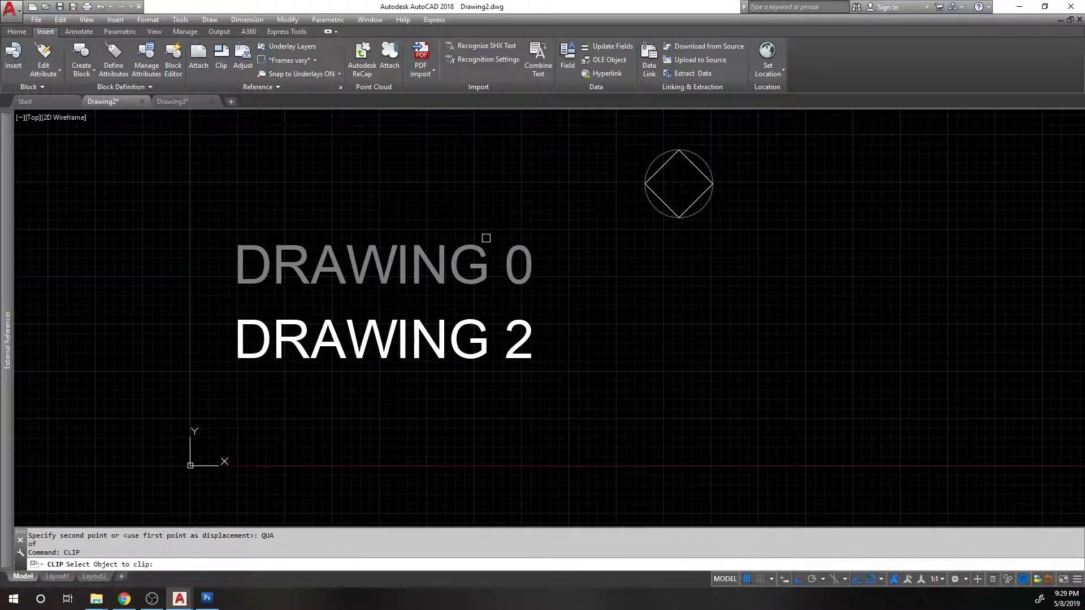
left_click(476, 245)
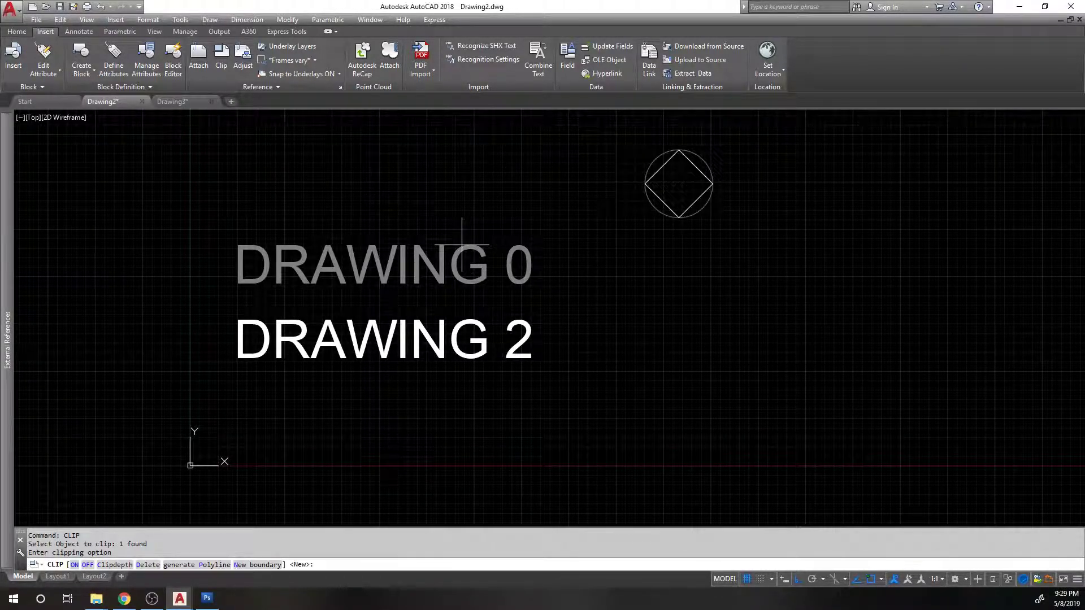
mouse_move(483, 206)
middle_mouse_down()
mouse_move(492, 269)
mouse_move(511, 228)
middle_mouse_up()
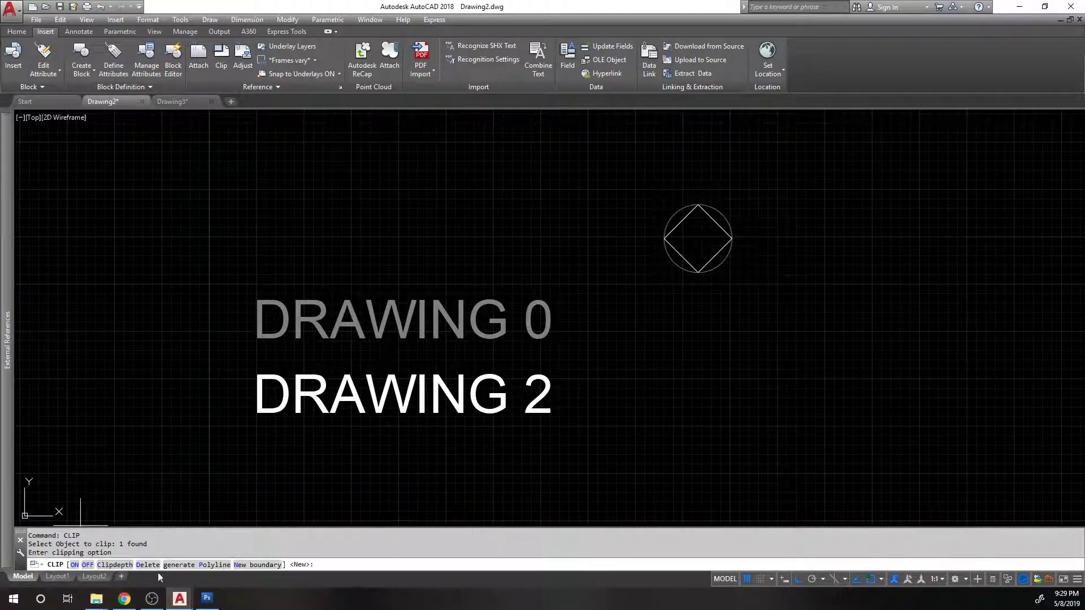
left_click(262, 566)
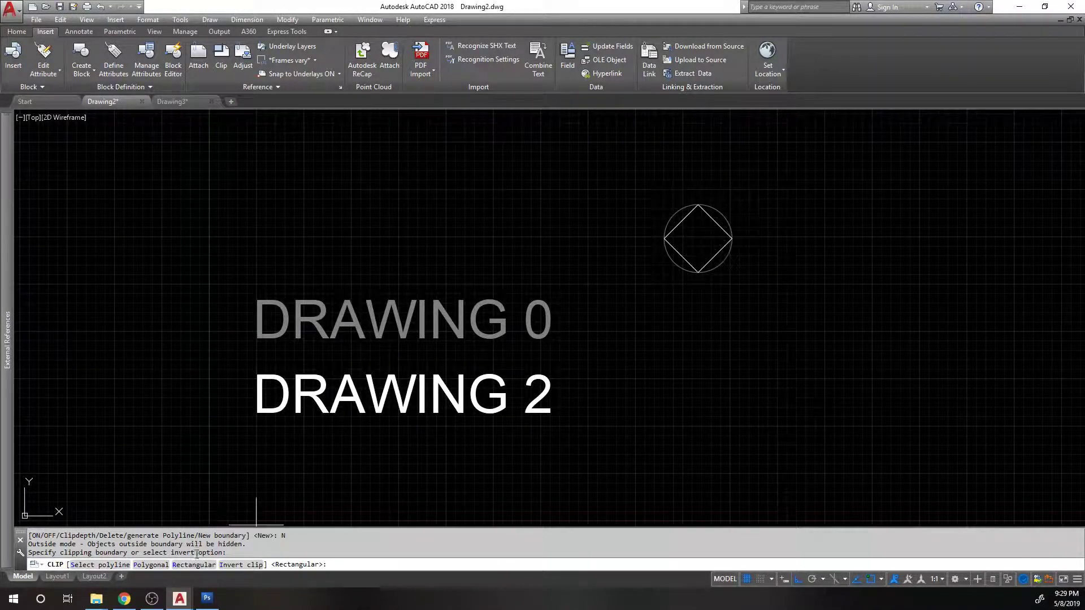
key("Return")
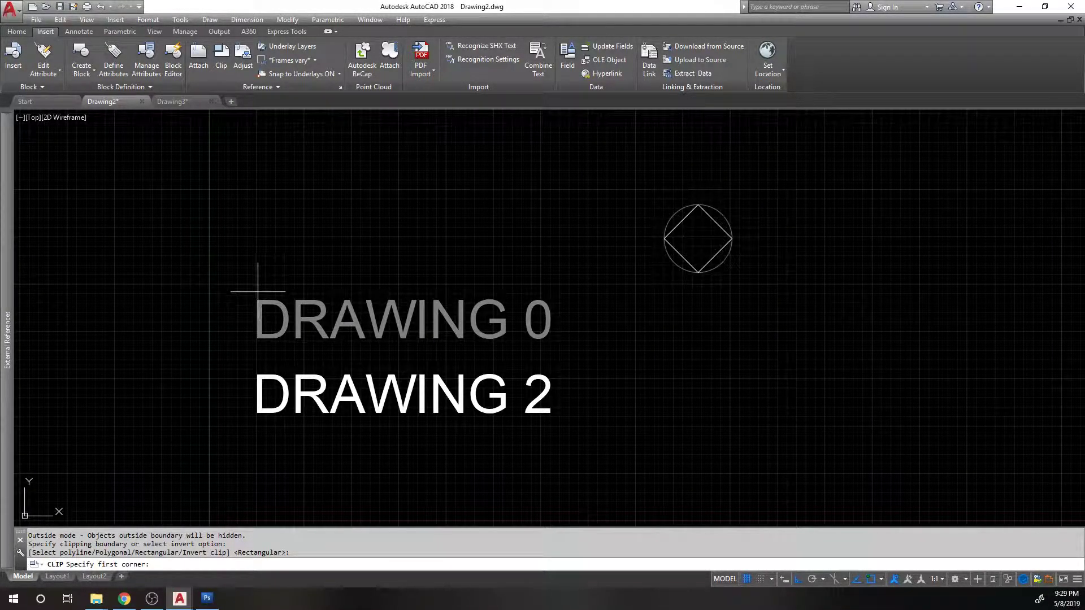
left_click(241, 288)
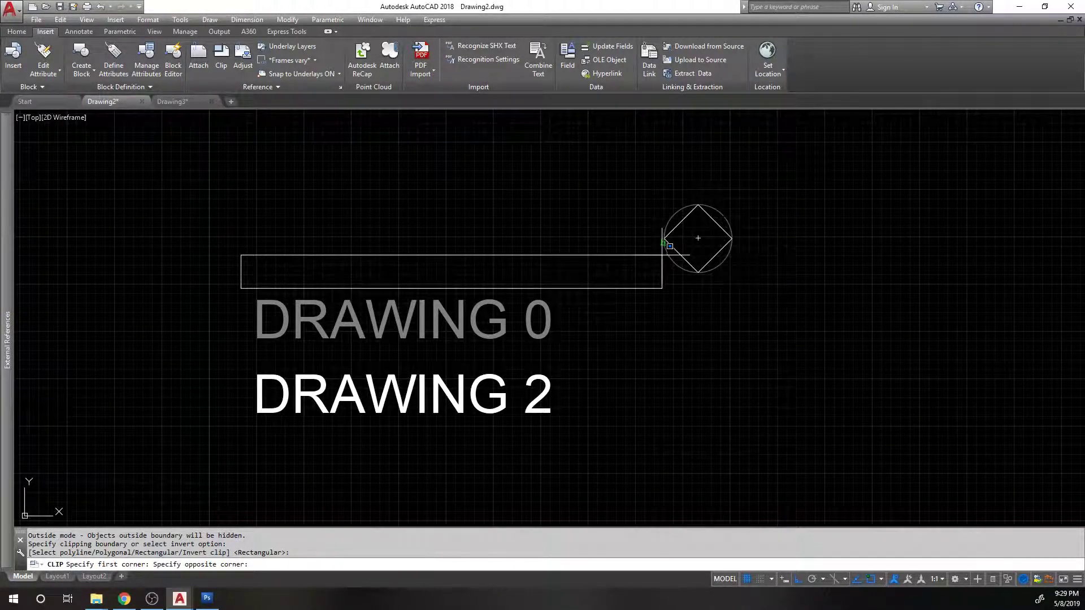
left_click(568, 354)
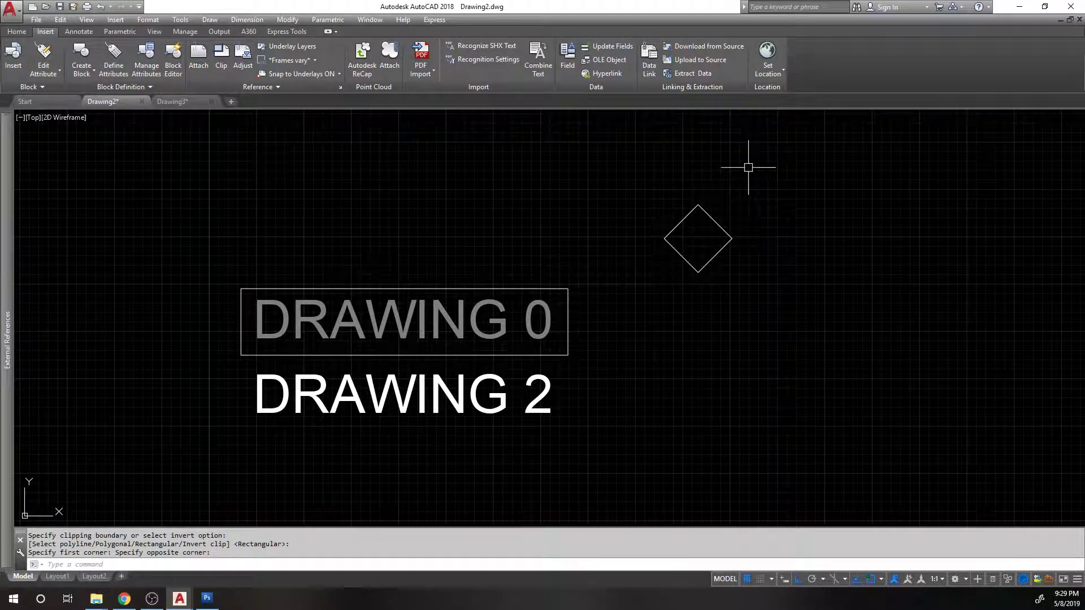
Invert the clipped reference to show only the geometry outside the boundary, and flip it back to the inside.
left_click(422, 287)
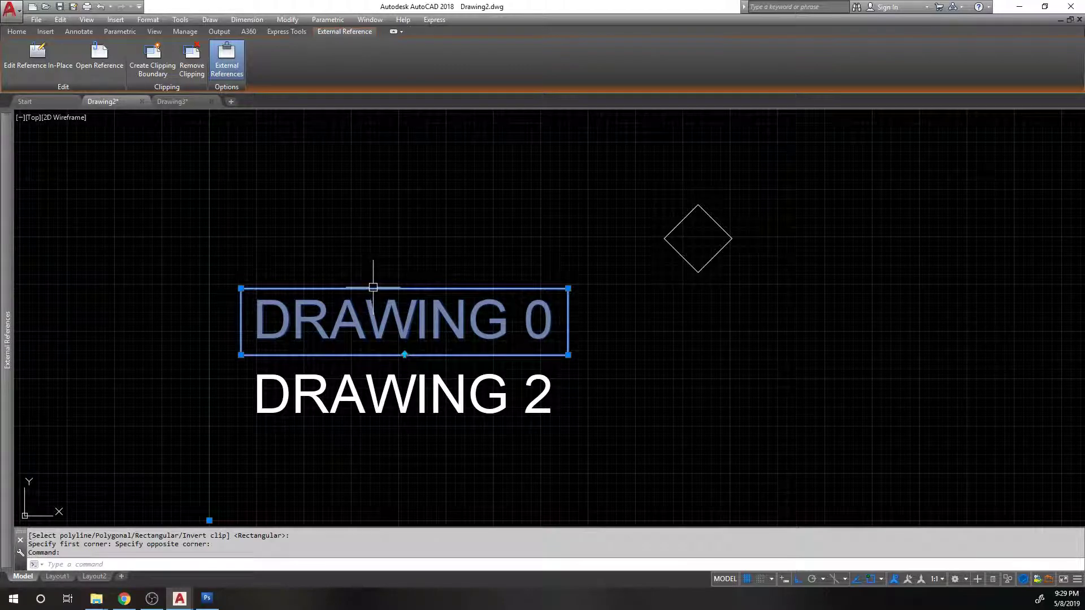
left_click(405, 355)
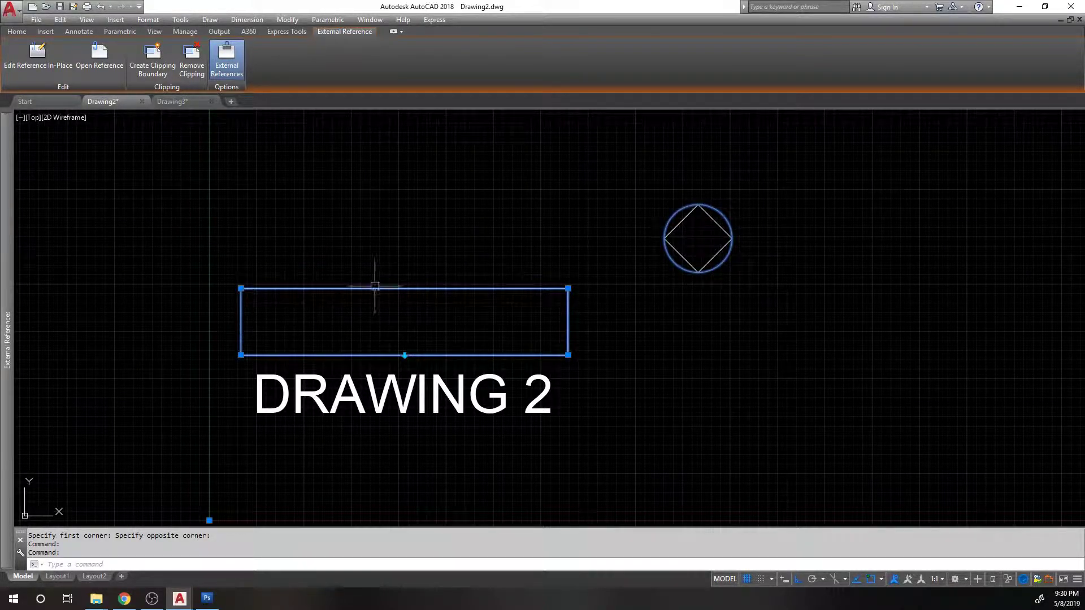
left_click(404, 355)
left_click(403, 352)
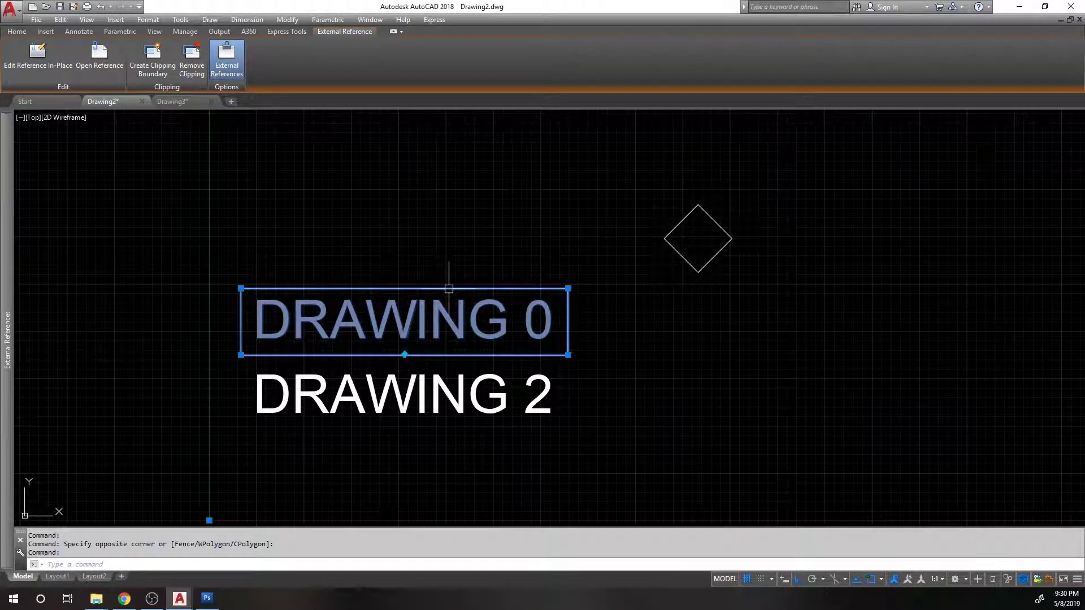
key("Escape")
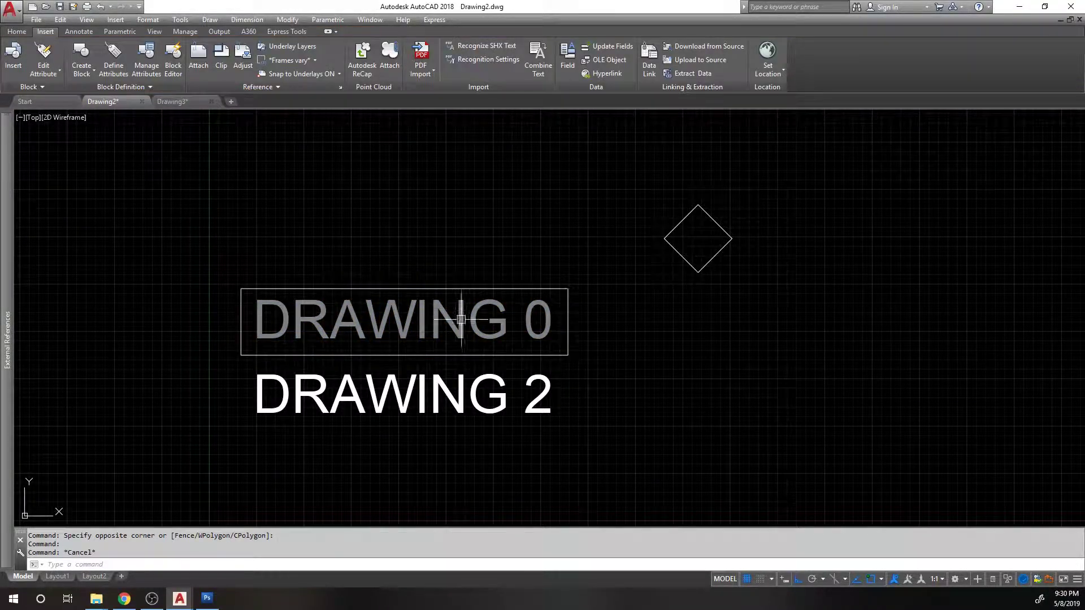
left_click(514, 288)
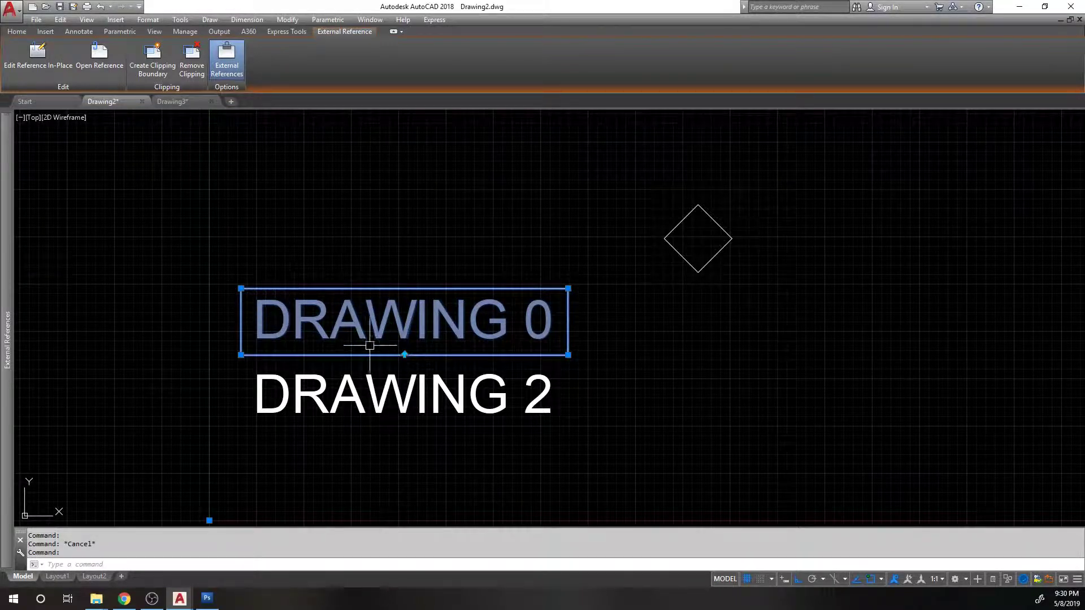
key("Escape")
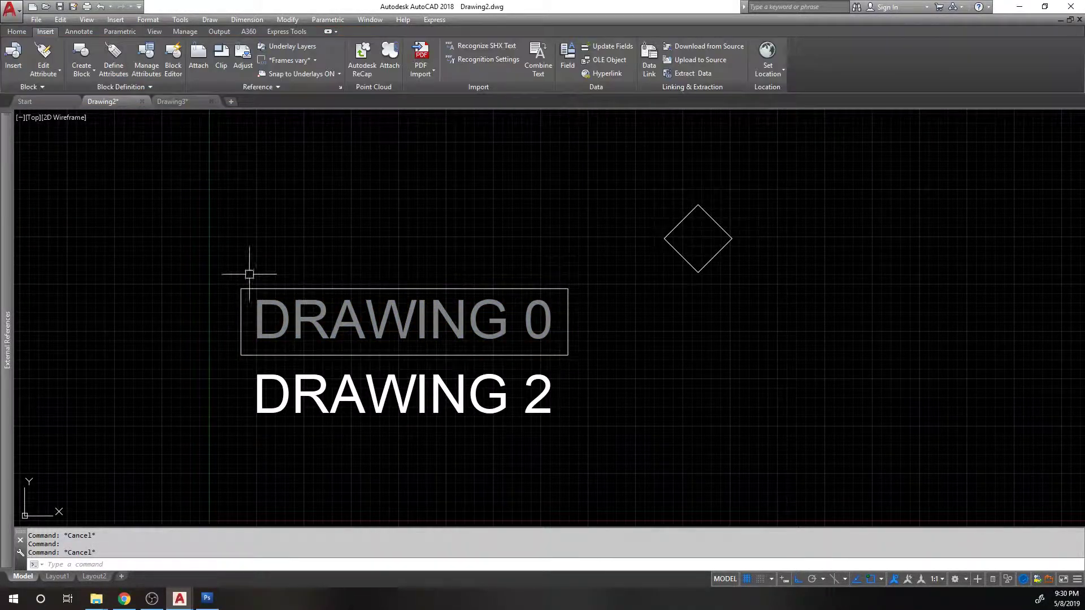
left_click(381, 288)
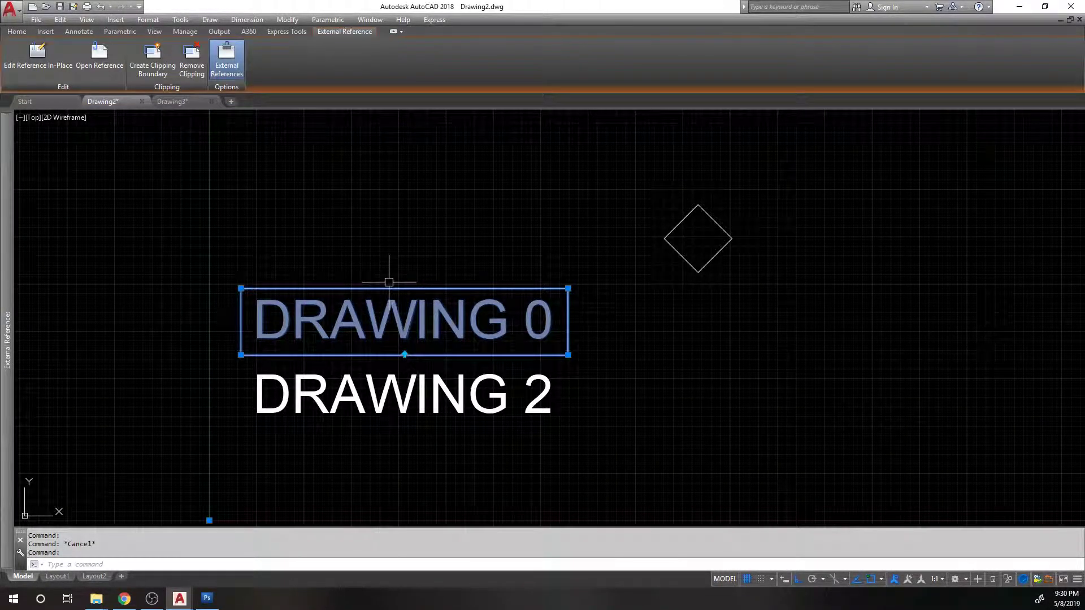
key("Escape")
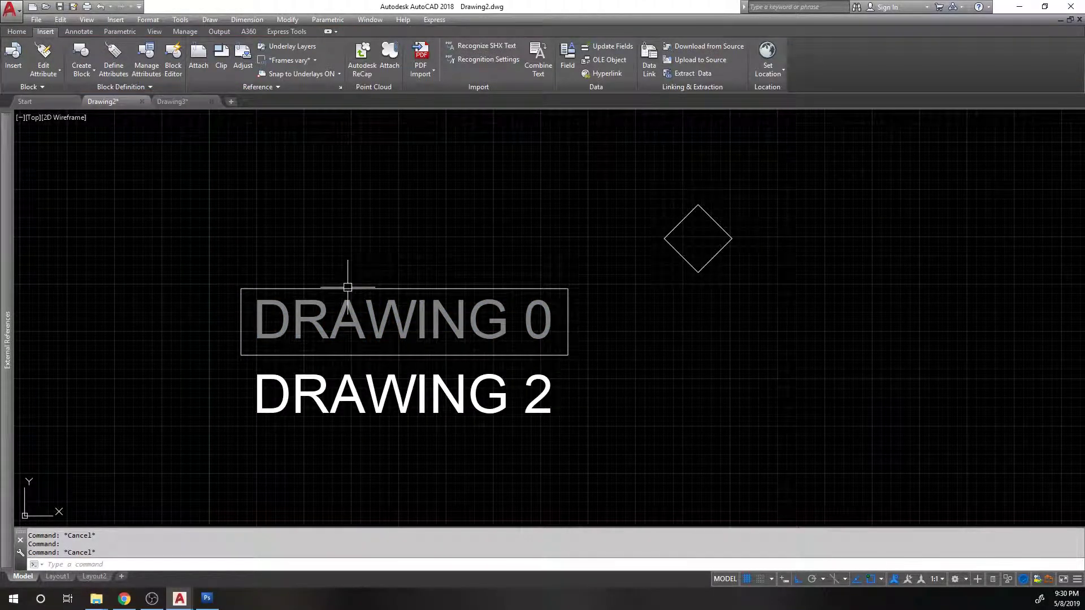
left_click(345, 288)
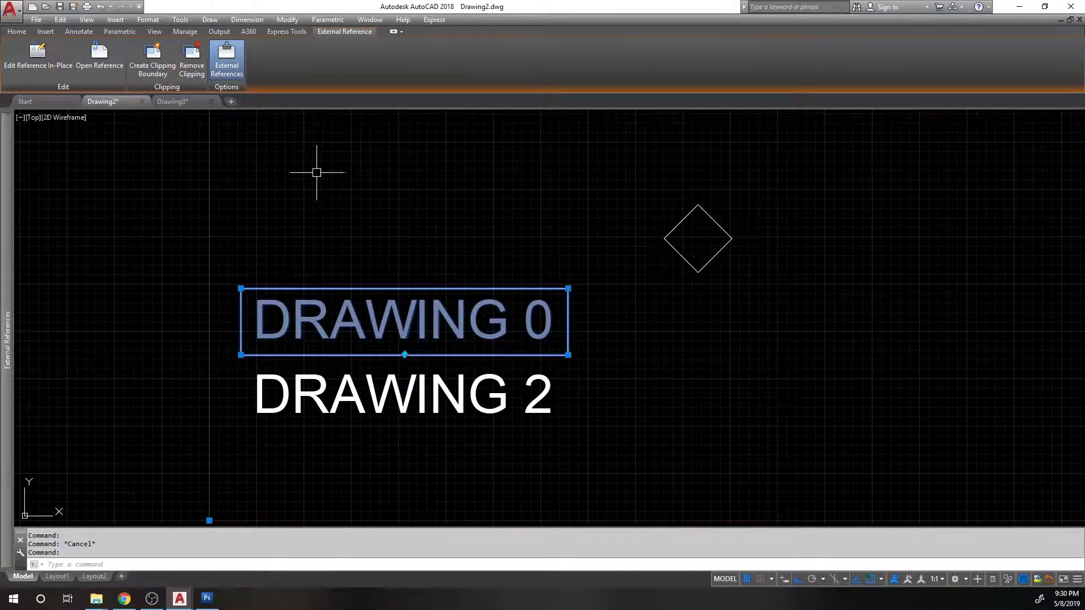
key("Escape")
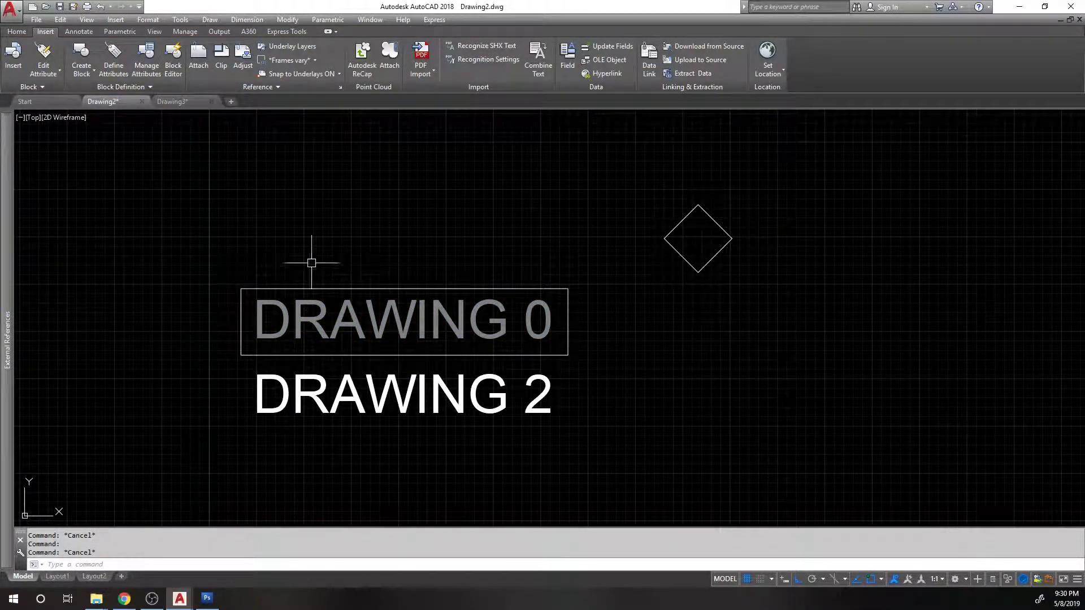
Turn clipping off for the Drawing1 reference and turn it back on.
left_click(221, 56)
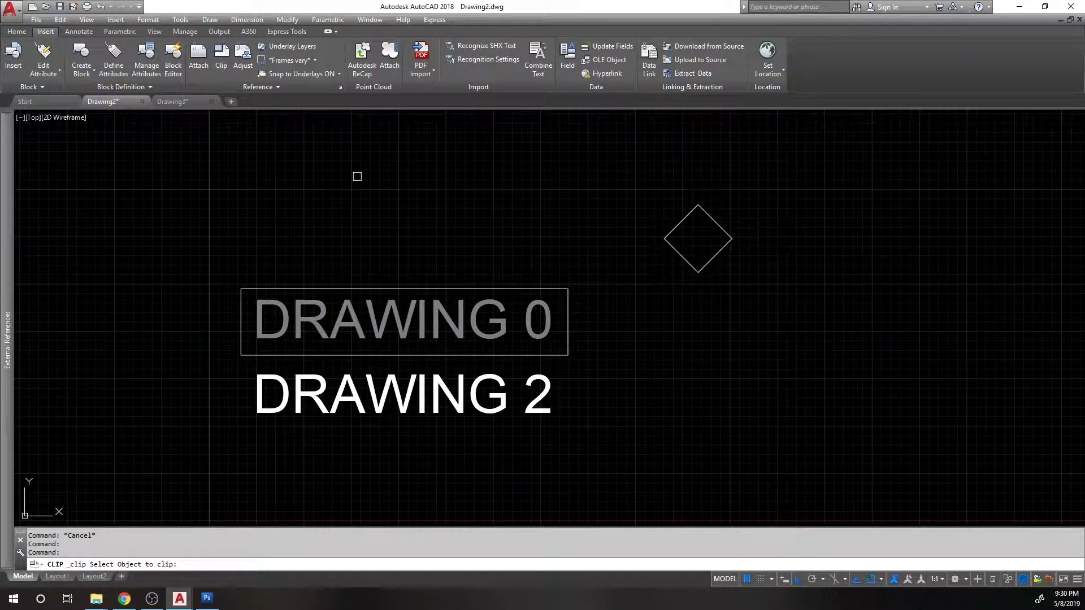
left_click(506, 289)
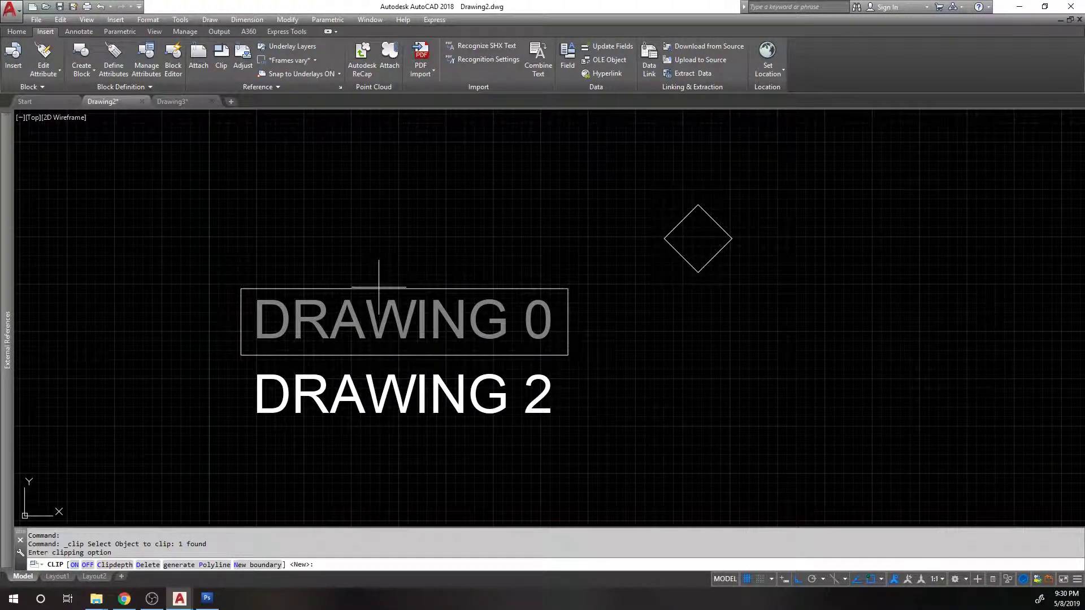
left_click(88, 564)
key("Return")
left_click(301, 297)
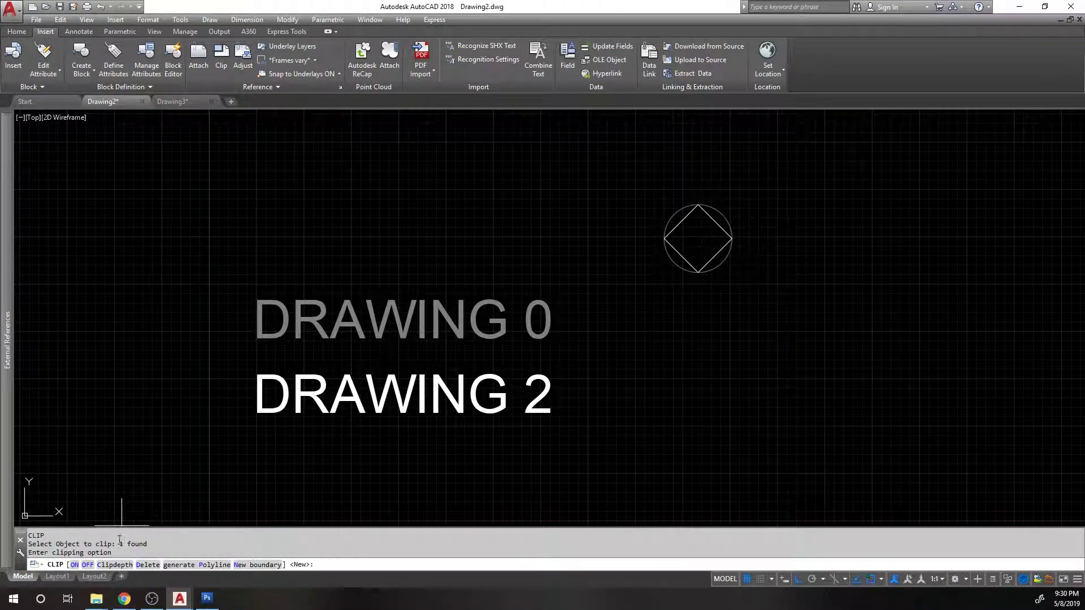
left_click(74, 564)
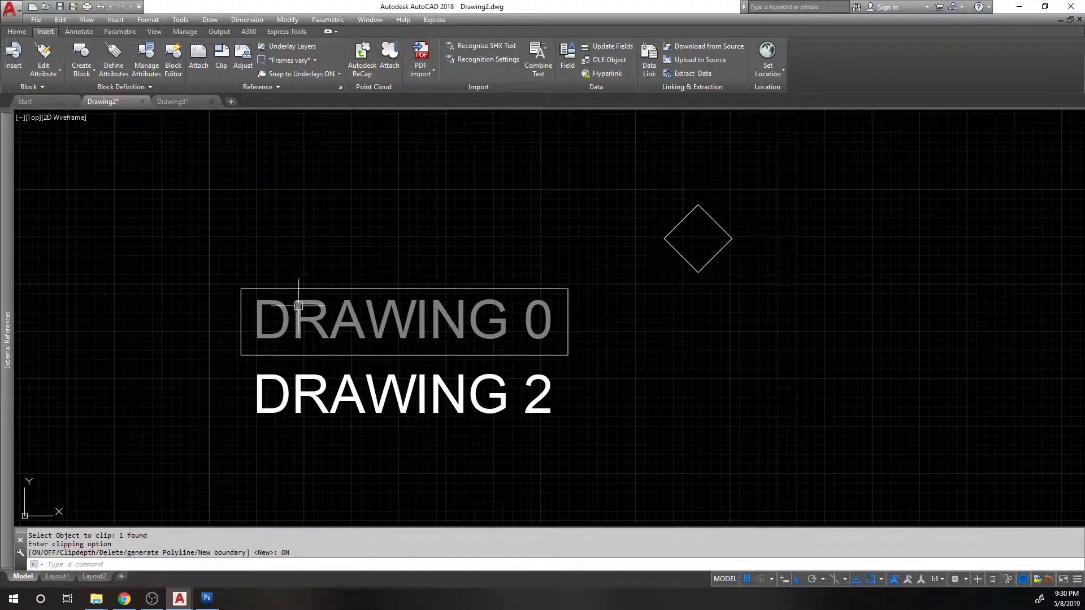
Delete the clipping boundary around the DRAWING 0 text from the Drawing1 reference and leave the Clip command.
key("Return")
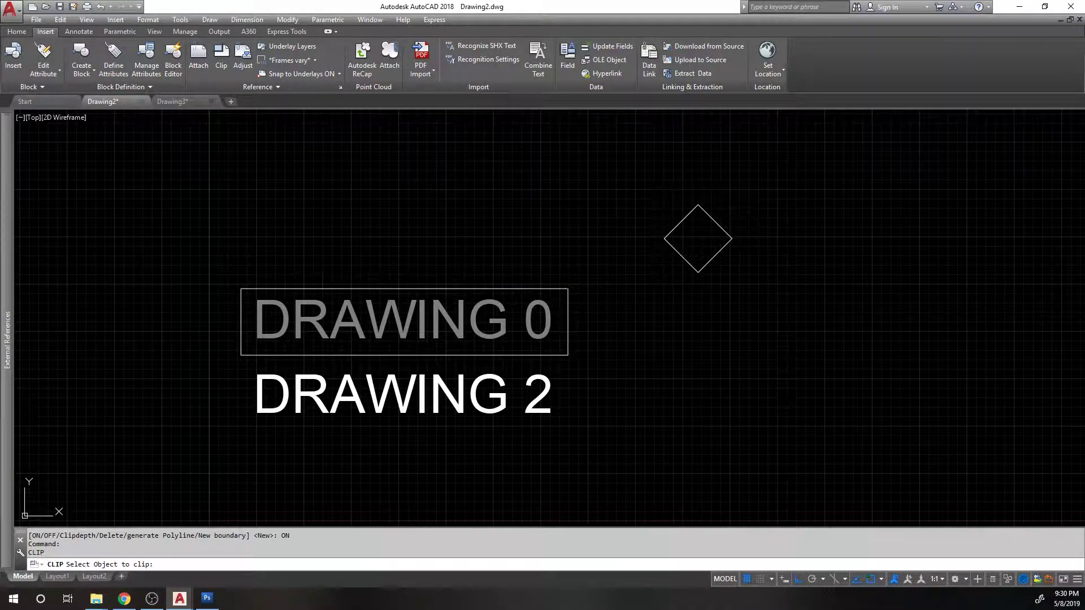
left_click(308, 290)
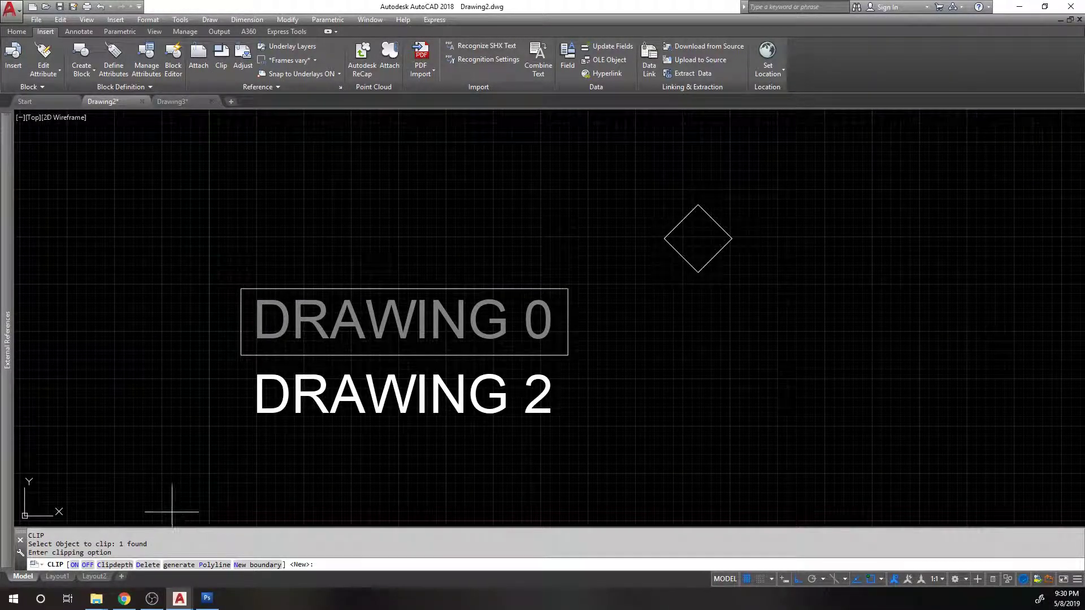
left_click(149, 565)
key("Return")
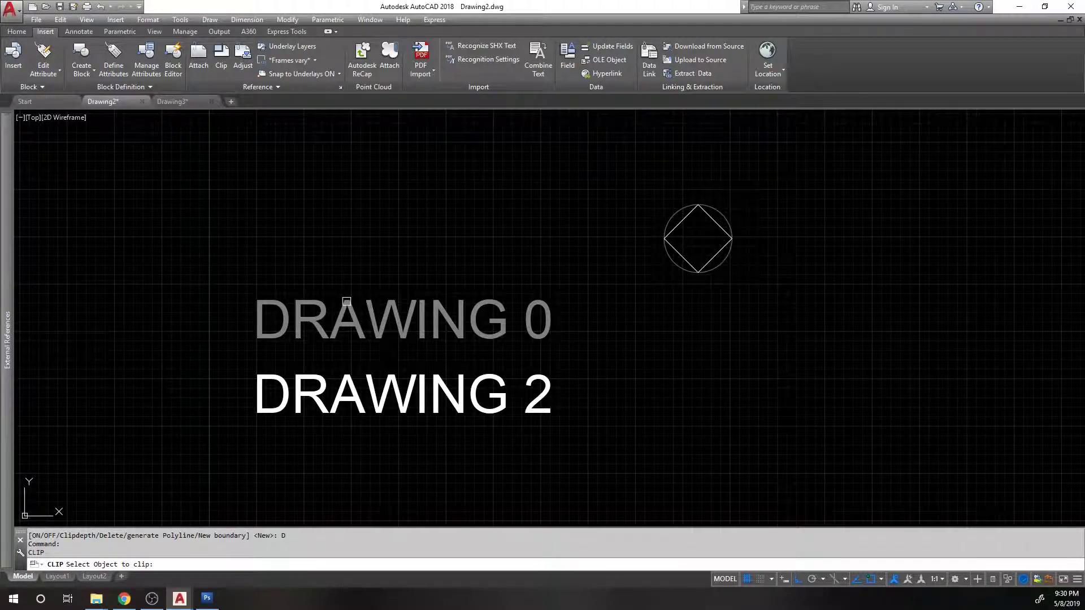
left_click(347, 301)
key("Escape")
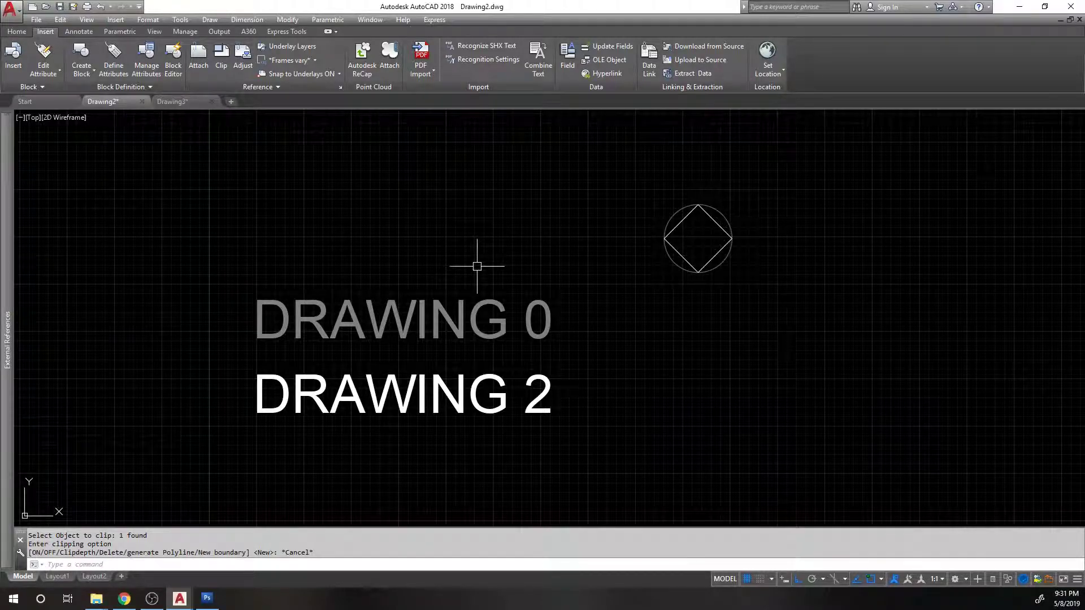
left_click(506, 309)
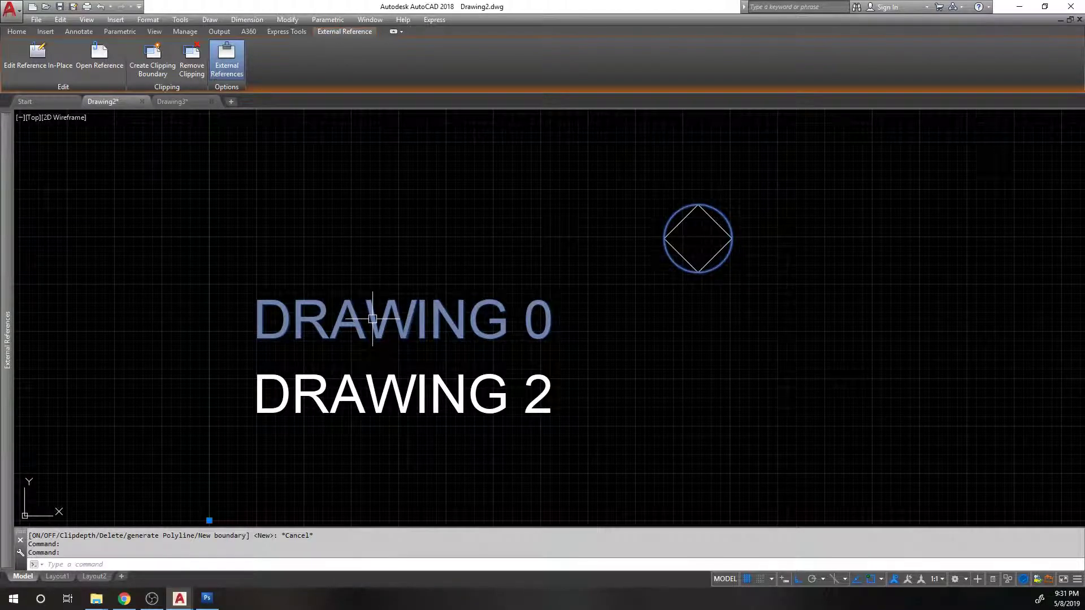
key("Escape")
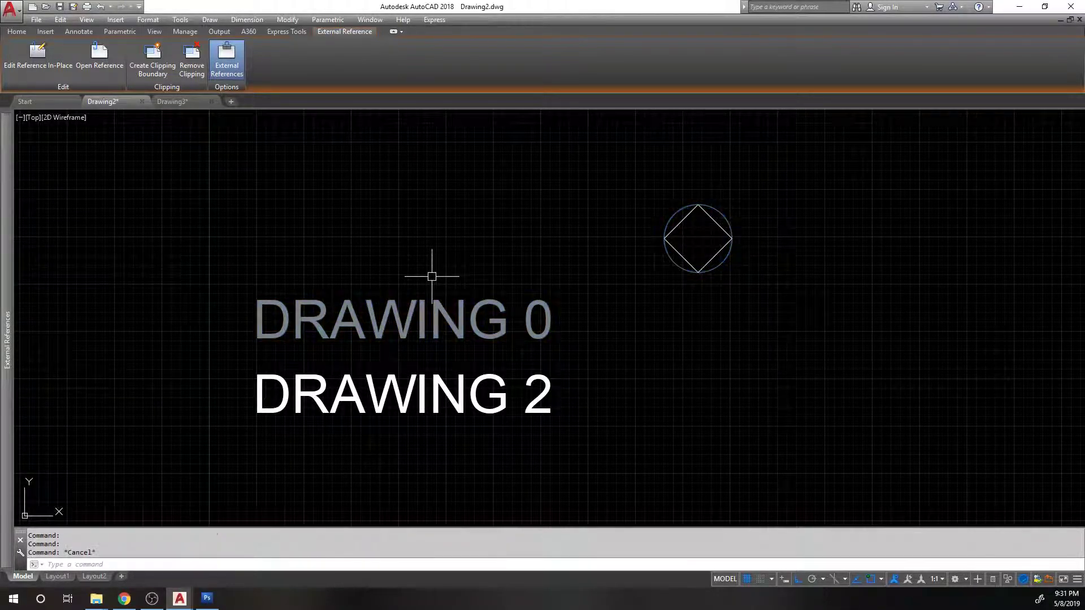